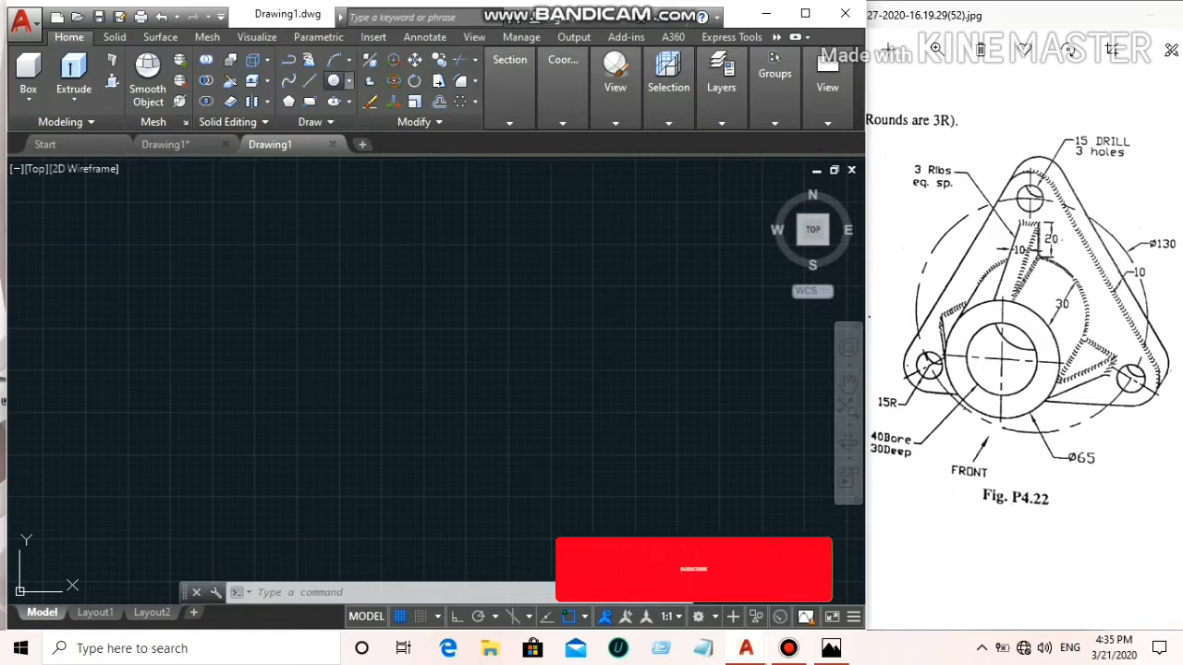
Draw a circle with a diameter of 130 in the middle of the drawing area
{"action": "type", "text": "c"}
{"action": "key", "text": "Return"}
{"action": "left_click", "coordinate": [414, 335]}
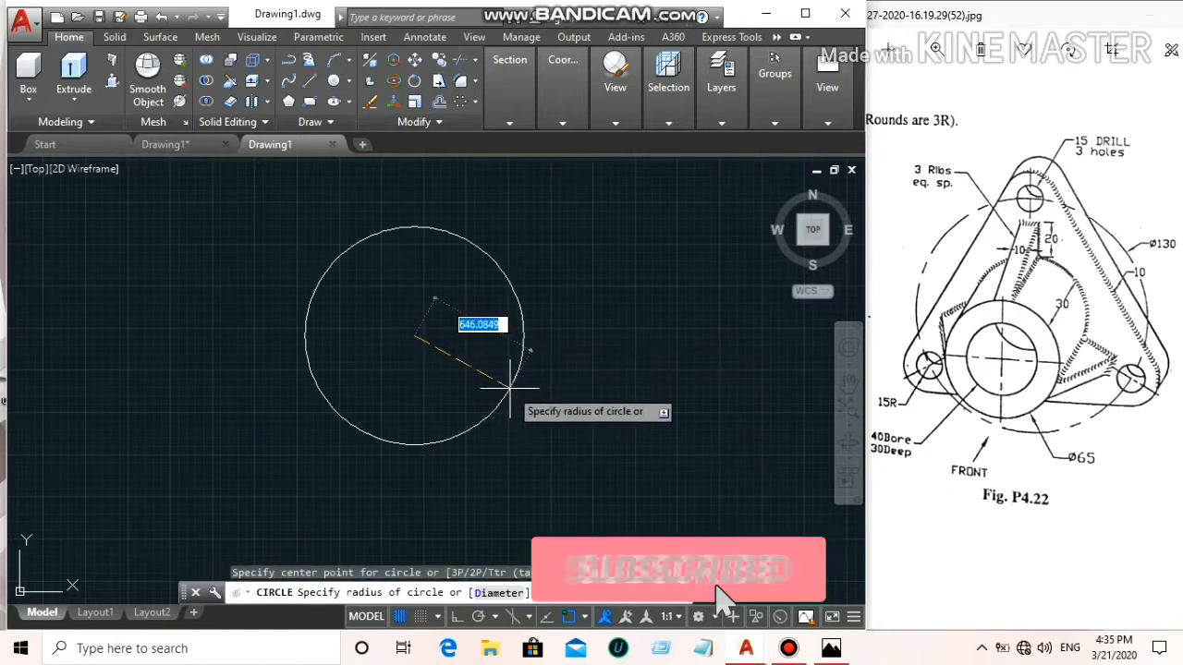
{"action": "type", "text": "d"}
{"action": "key", "text": "Return"}
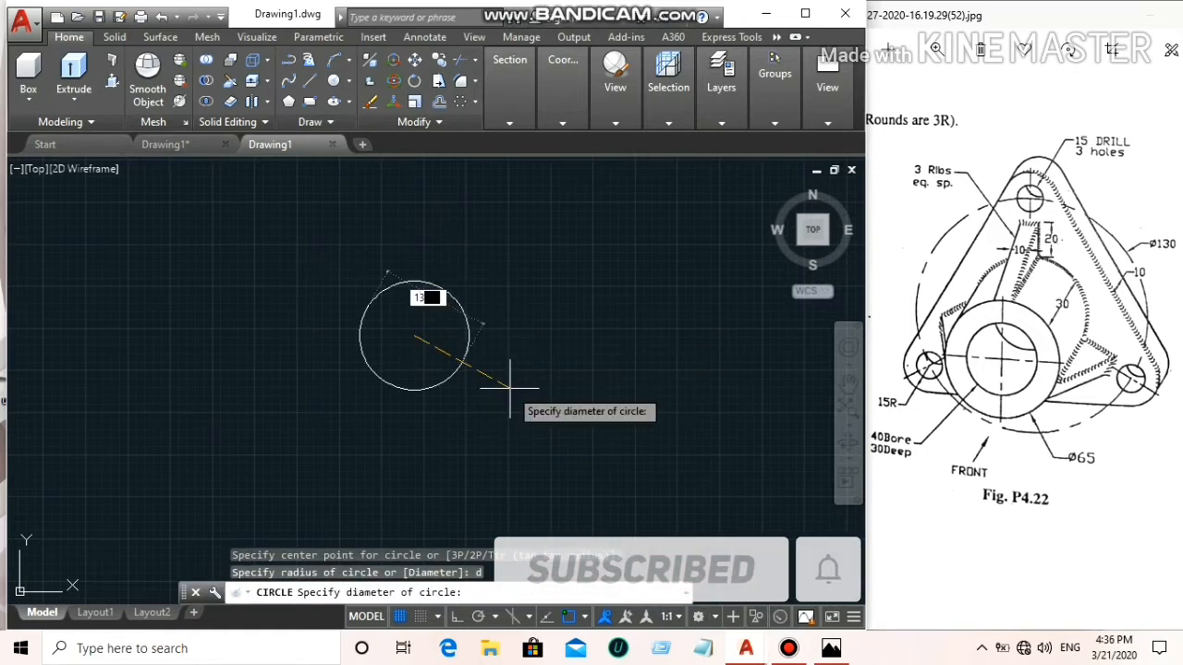
{"action": "type", "text": "130"}
{"action": "key", "text": "Return"}
Draw a circle with a diameter of 65 concentric with the 130 diameter circle
{"action": "scroll", "coordinate": [443, 338], "scroll_direction": "up", "scroll_amount": 6}
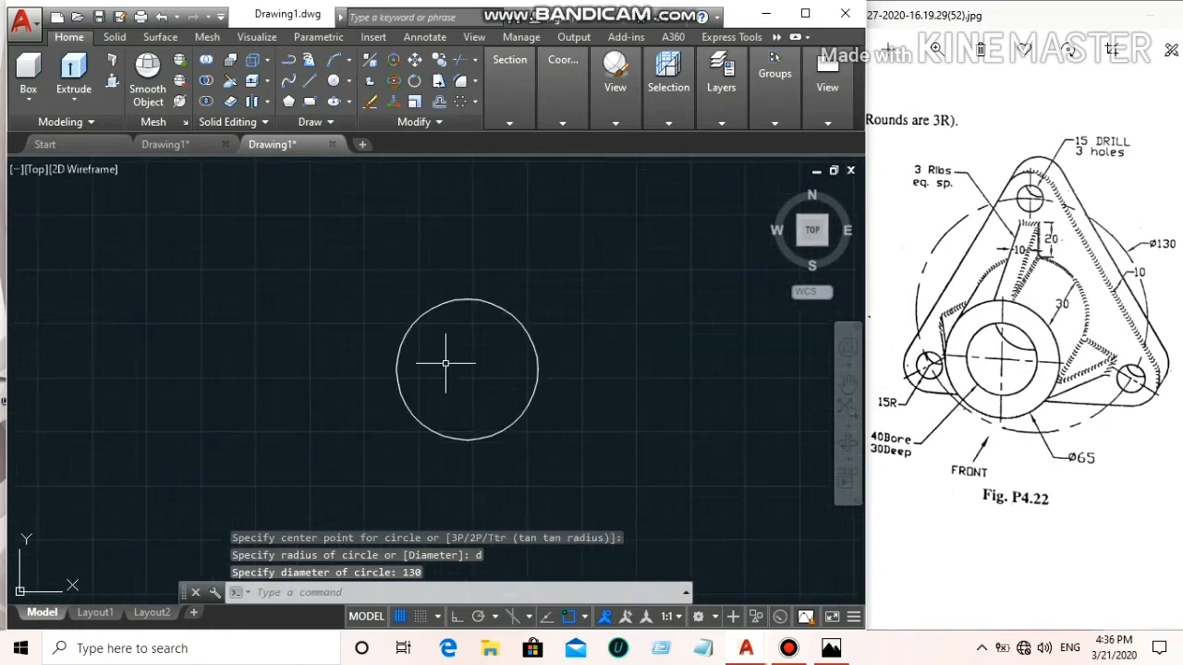
{"action": "scroll", "coordinate": [481, 365], "scroll_direction": "down", "scroll_amount": 2}
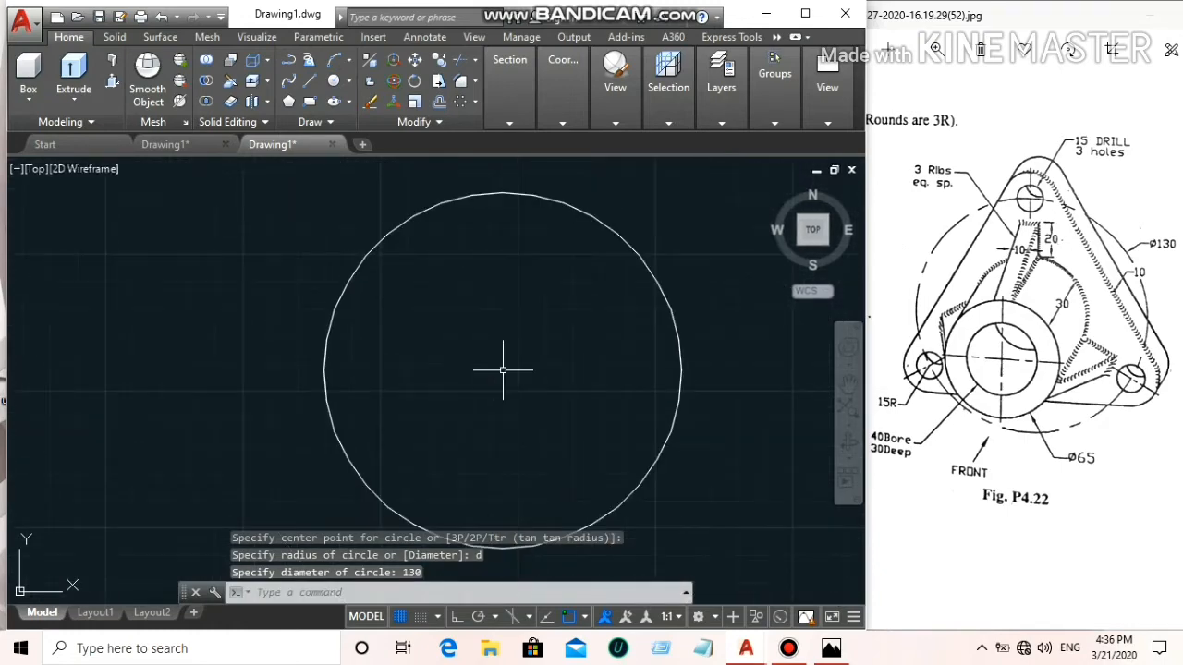
{"action": "middle_click_drag", "start_coordinate": [503, 369], "coordinate": [472, 342]}
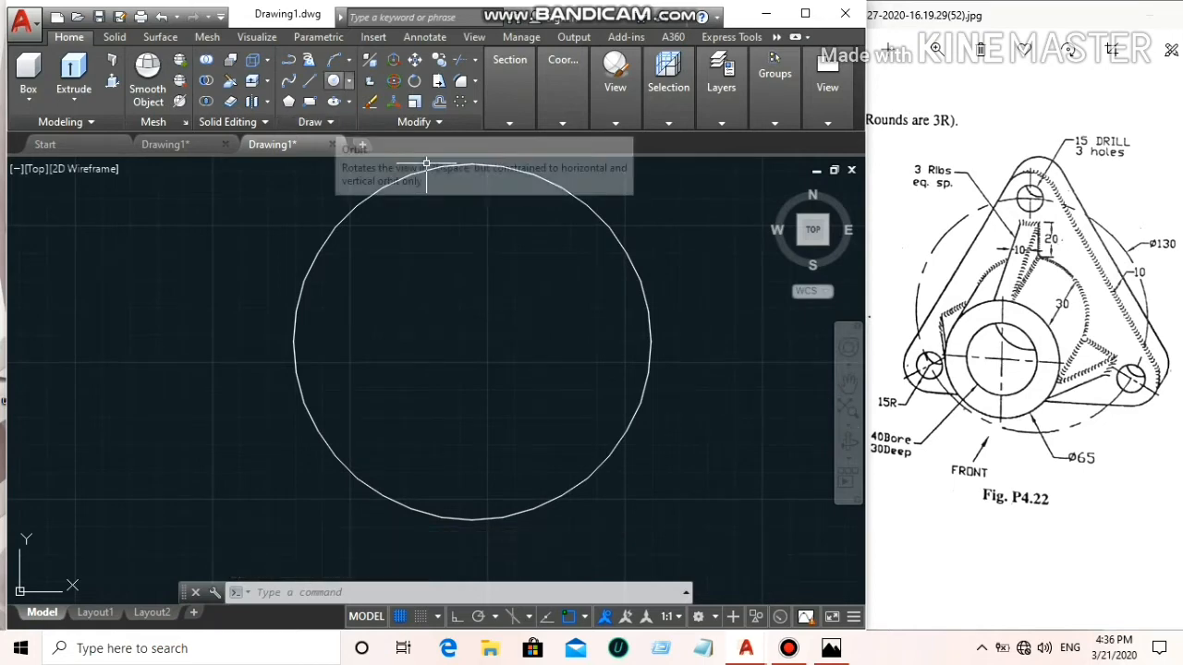
{"action": "left_click", "coordinate": [334, 81]}
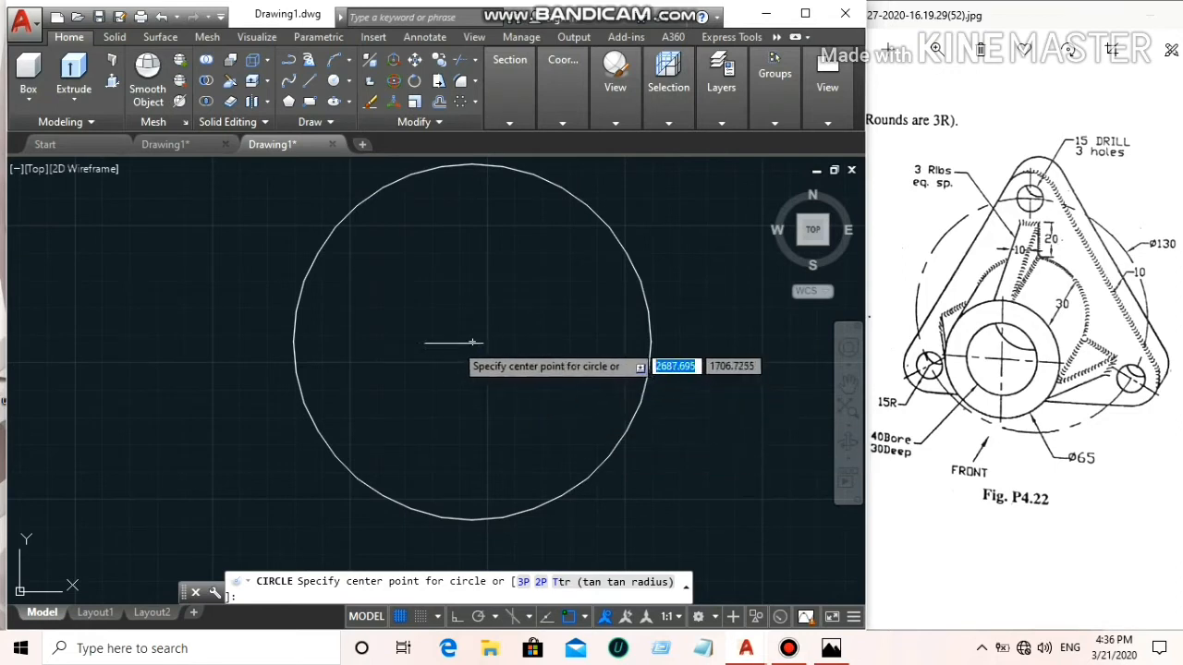
{"action": "left_click", "coordinate": [472, 343]}
{"action": "type", "text": "d"}
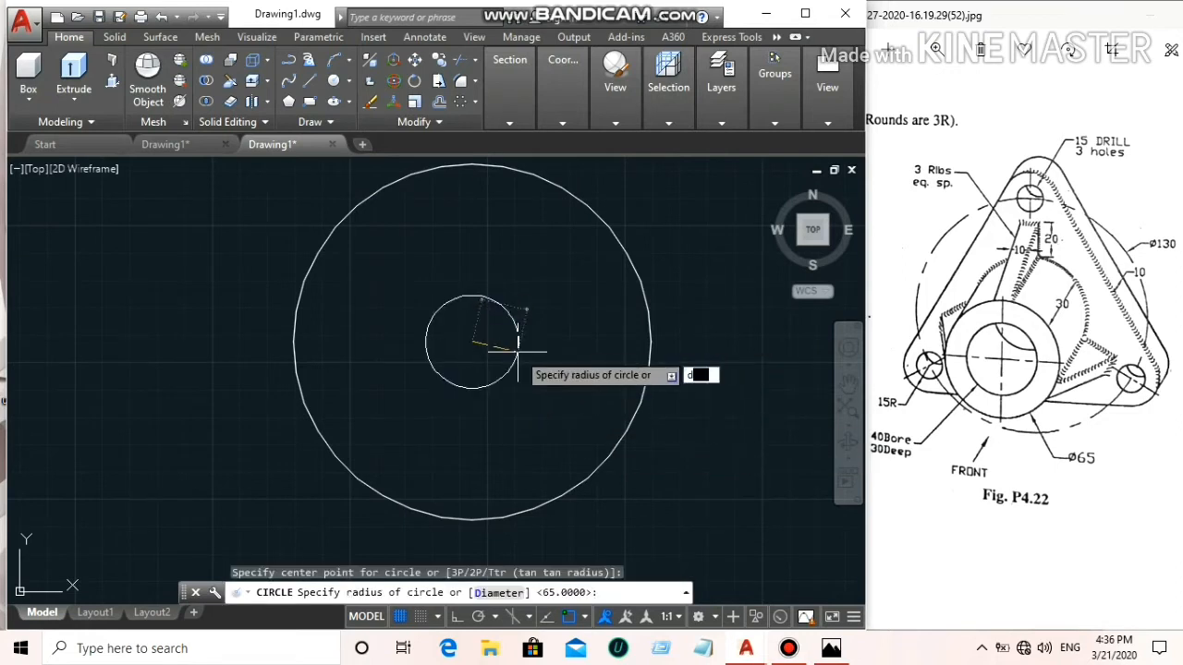
{"action": "key", "text": "Return"}
{"action": "key", "text": "Return"}
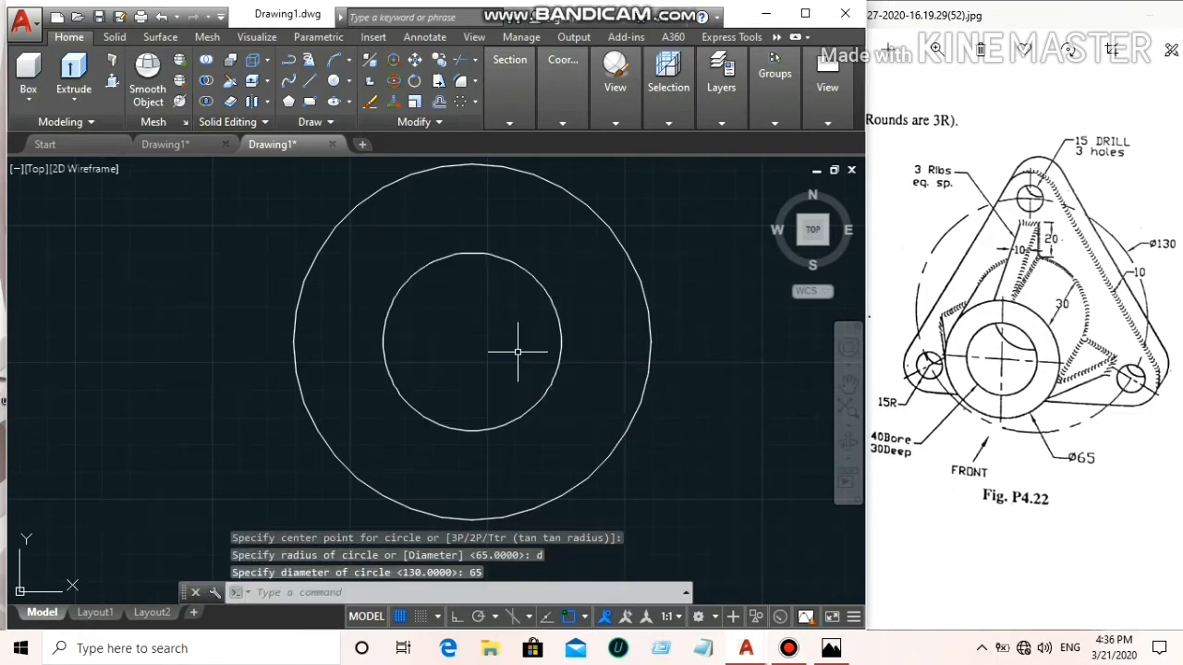
Draw a circle with a diameter of 40 at the common centre of the existing circles
{"action": "key", "text": "Return"}
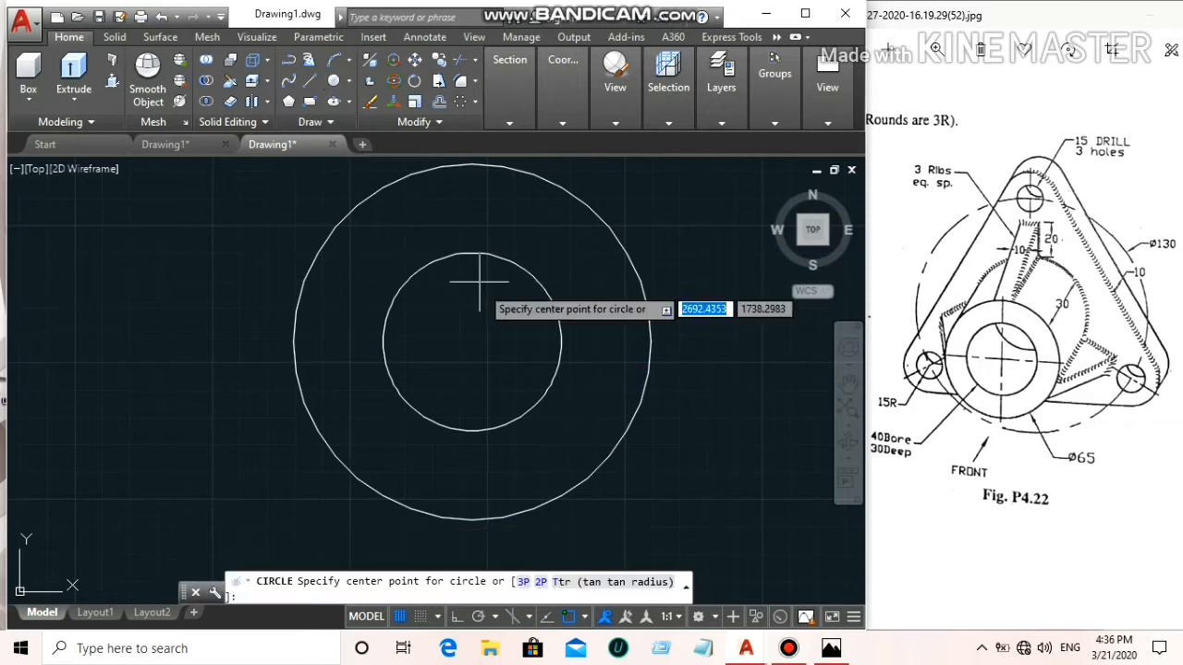
{"action": "left_click", "coordinate": [471, 344]}
{"action": "type", "text": "d"}
{"action": "key", "text": "Return"}
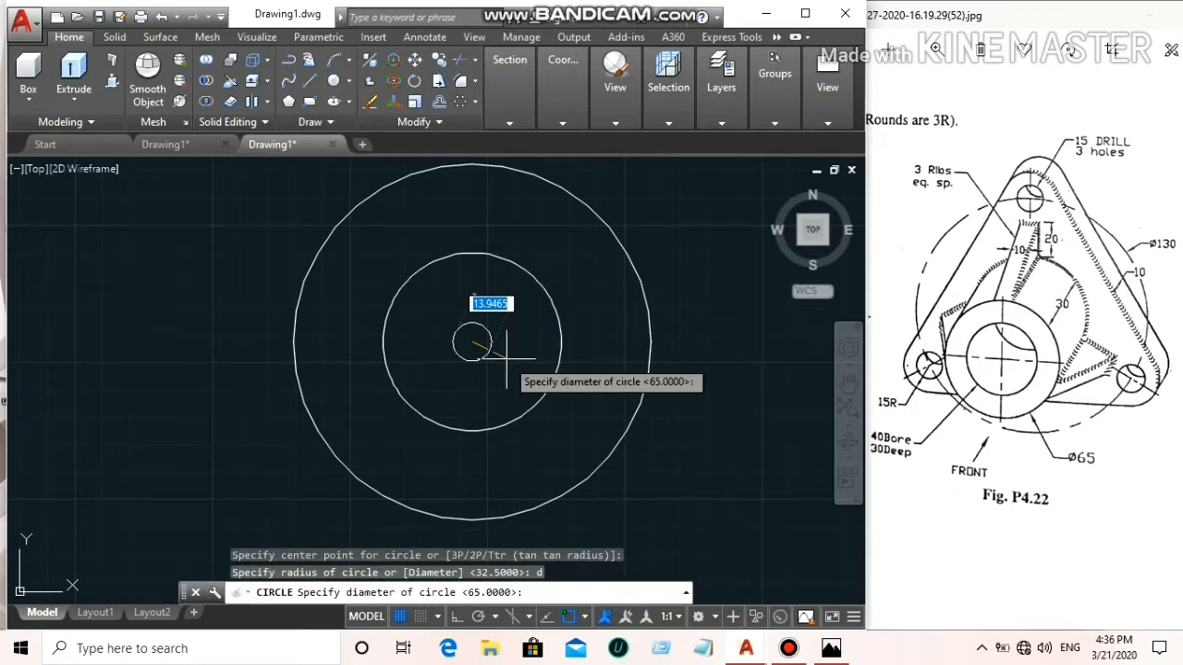
{"action": "type", "text": "40"}
{"action": "key", "text": "Return"}
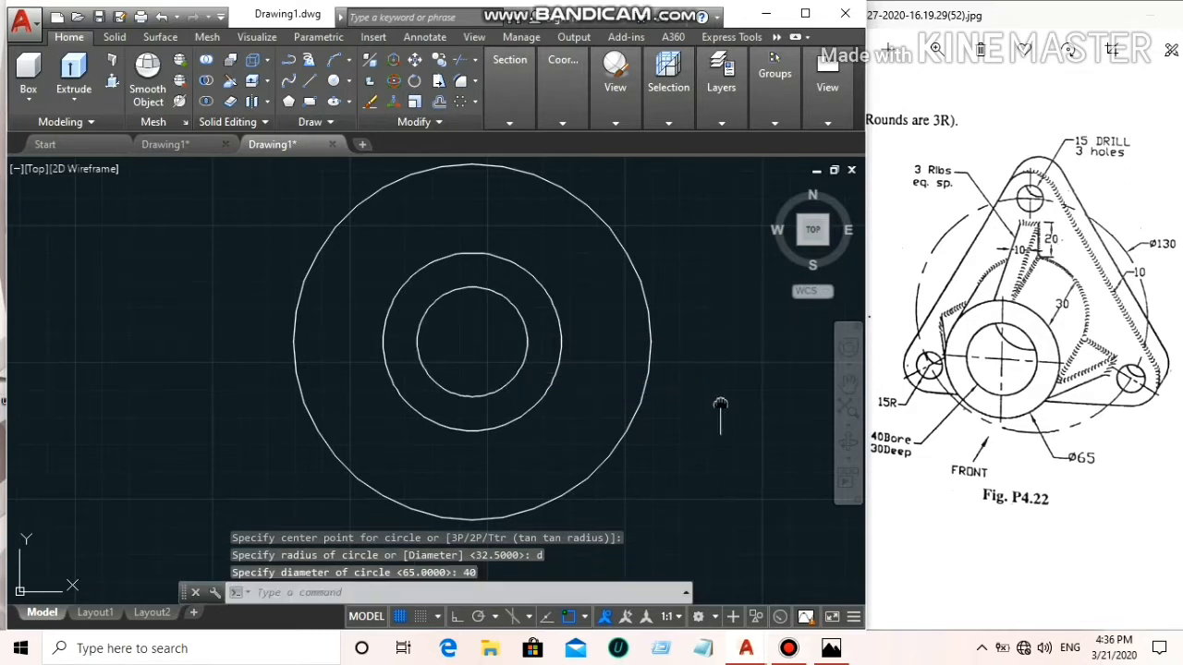
With Ortho mode on, draw a vertical line from the circles' centre to the upper quadrant of the outermost circle
{"action": "middle_click_drag", "start_coordinate": [721, 404], "coordinate": [714, 418]}
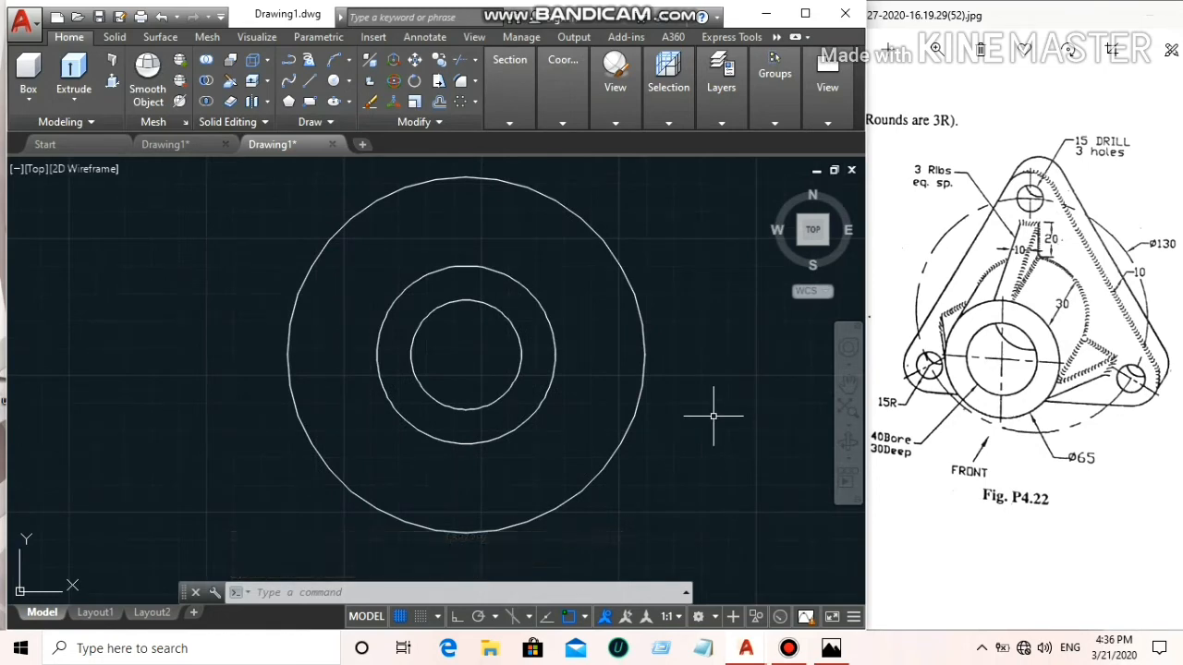
{"action": "middle_click_drag", "start_coordinate": [713, 417], "coordinate": [707, 460]}
{"action": "left_click", "coordinate": [310, 81]}
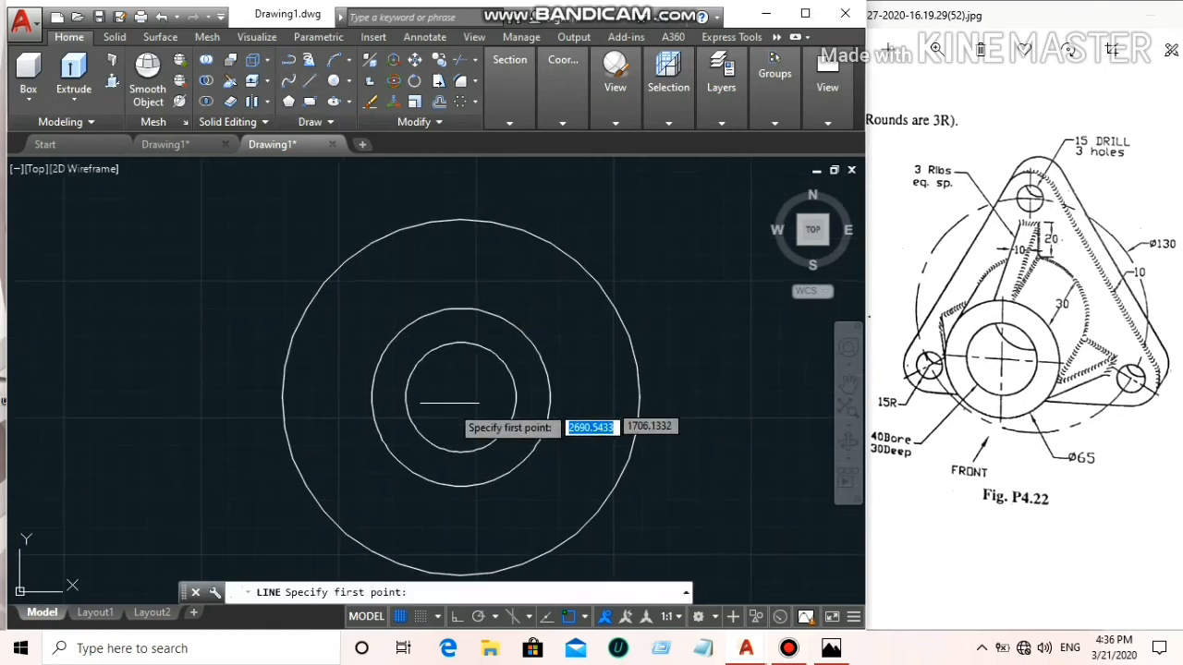
{"action": "left_click", "coordinate": [461, 399]}
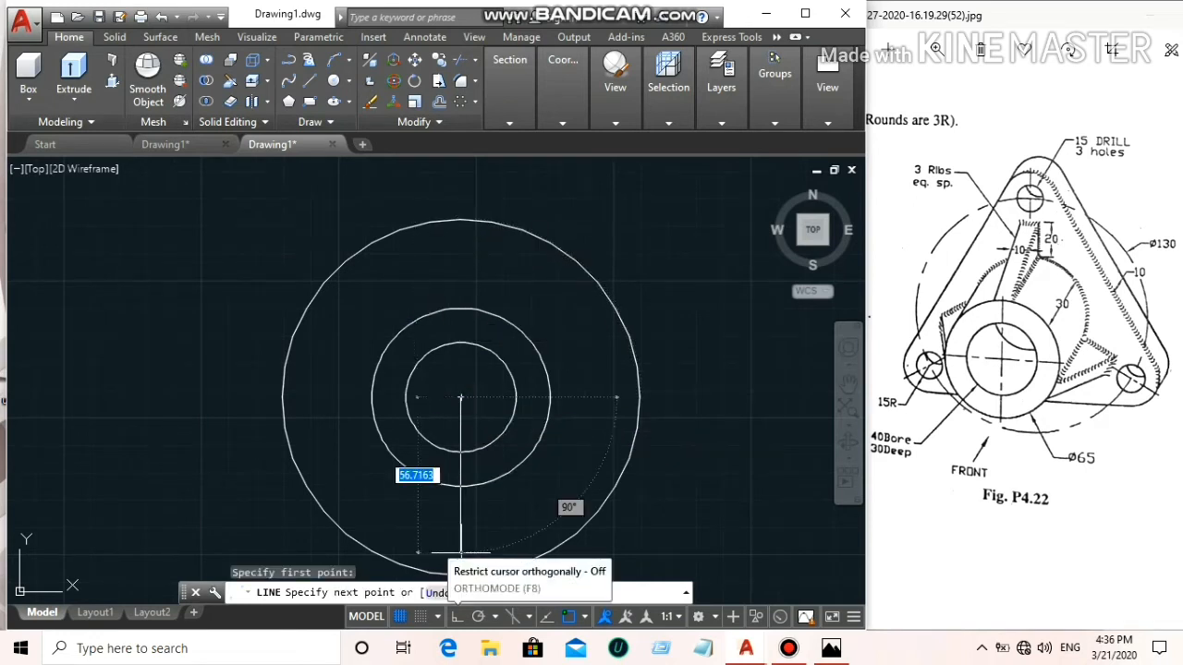
{"action": "left_click", "coordinate": [456, 616]}
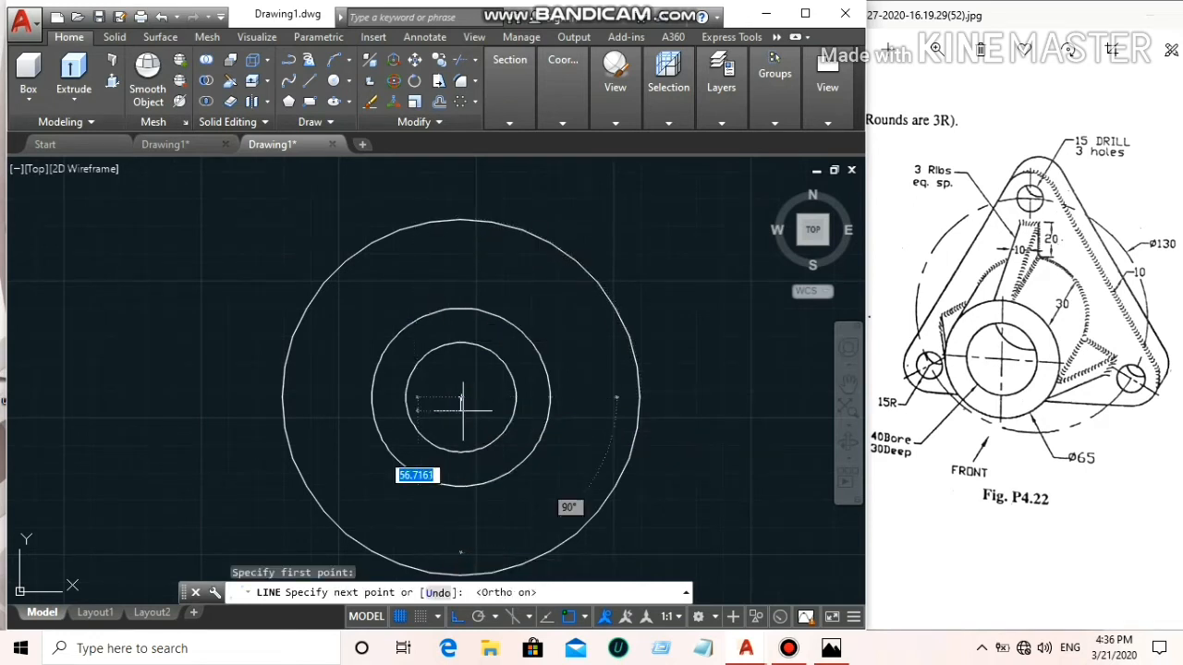
{"action": "right_click", "coordinate": [458, 208]}
{"action": "mouse_move", "coordinate": [523, 307]}
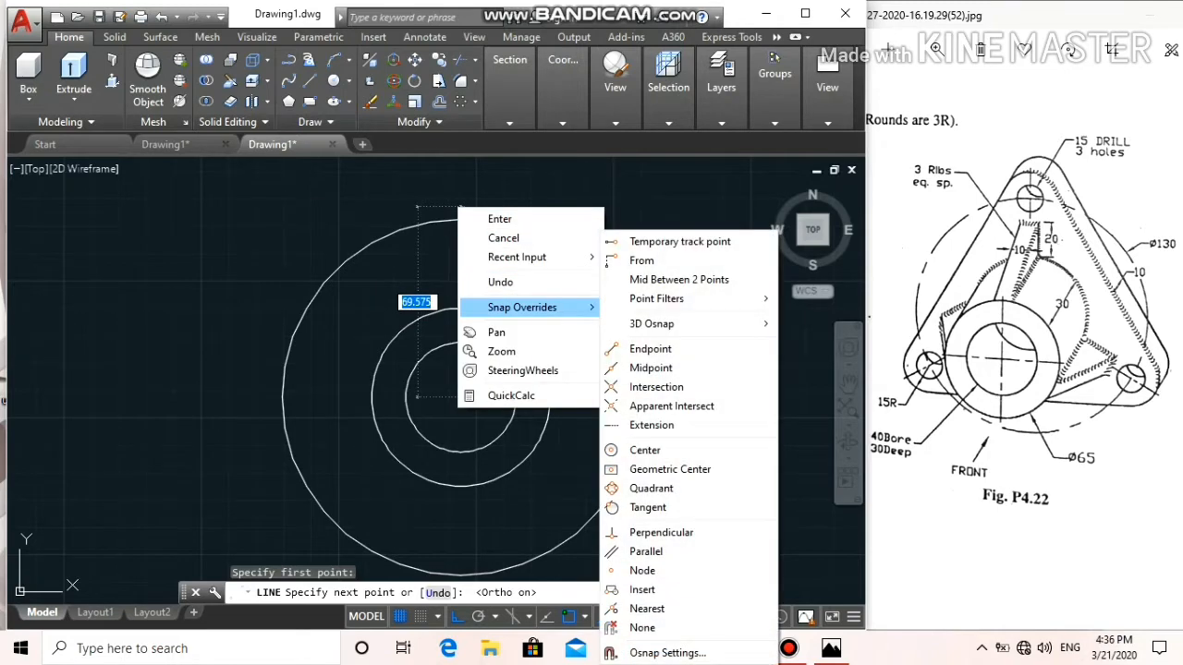
{"action": "left_click", "coordinate": [647, 488]}
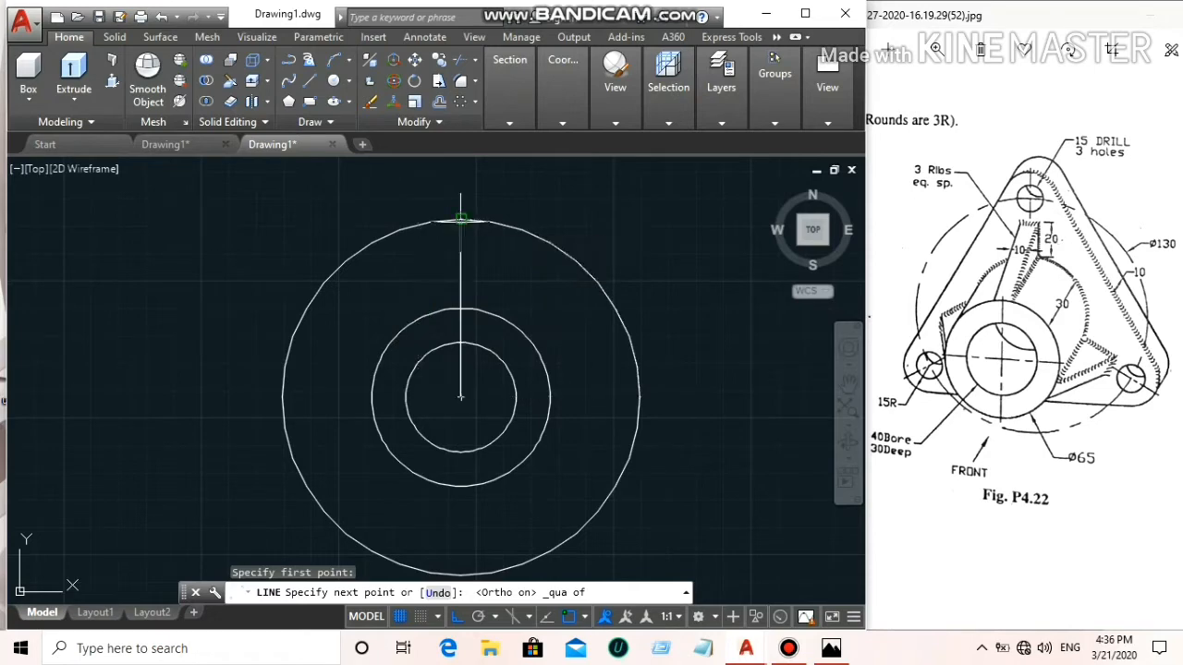
{"action": "left_click", "coordinate": [461, 219]}
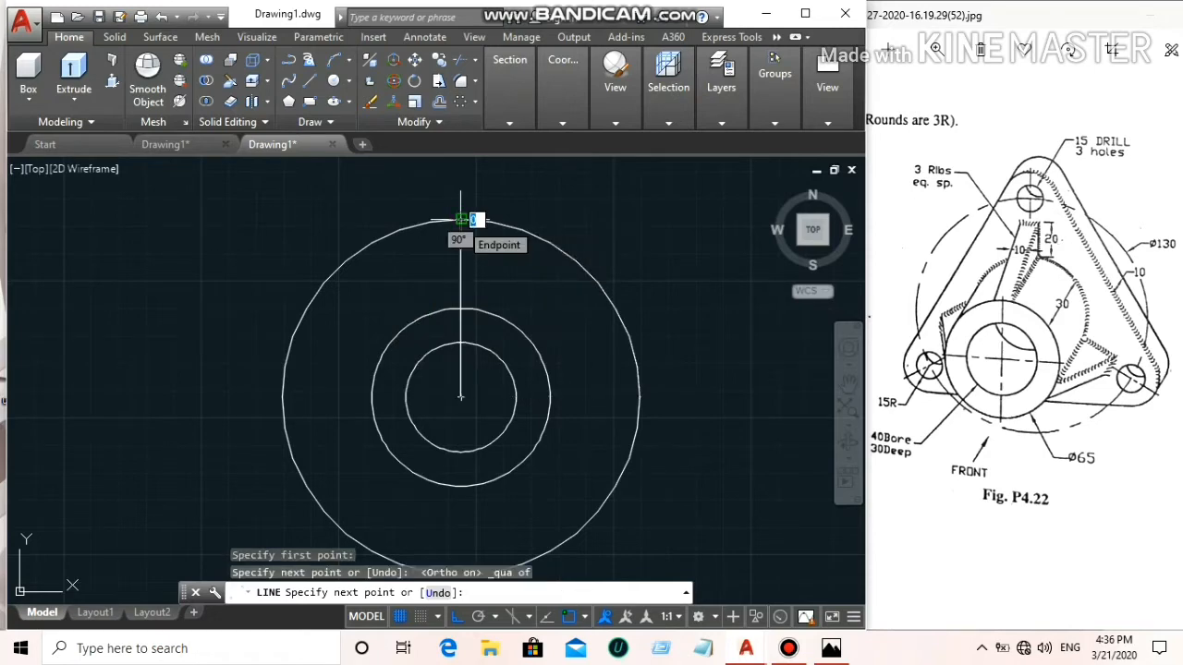
{"action": "right_click", "coordinate": [473, 220]}
{"action": "left_click", "coordinate": [502, 235]}
Draw a circle of radius 15 centred on the upper endpoint of the vertical line
{"action": "middle_click_drag", "start_coordinate": [505, 261], "coordinate": [485, 234]}
{"action": "left_click", "coordinate": [334, 80]}
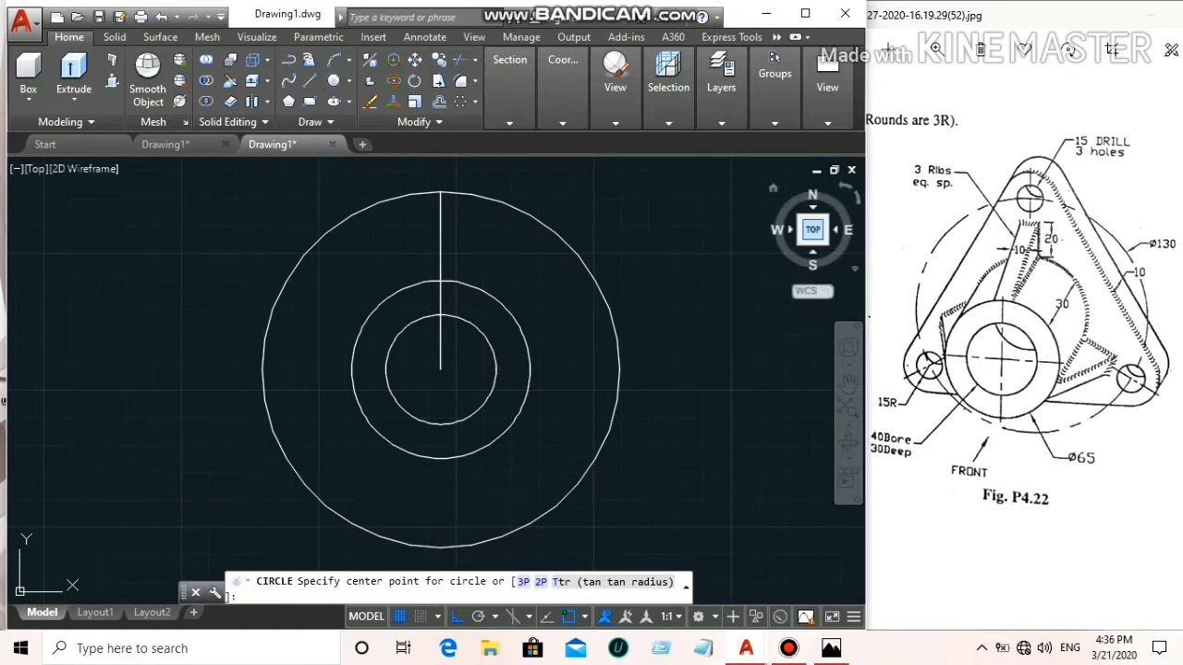
{"action": "left_click", "coordinate": [440, 191]}
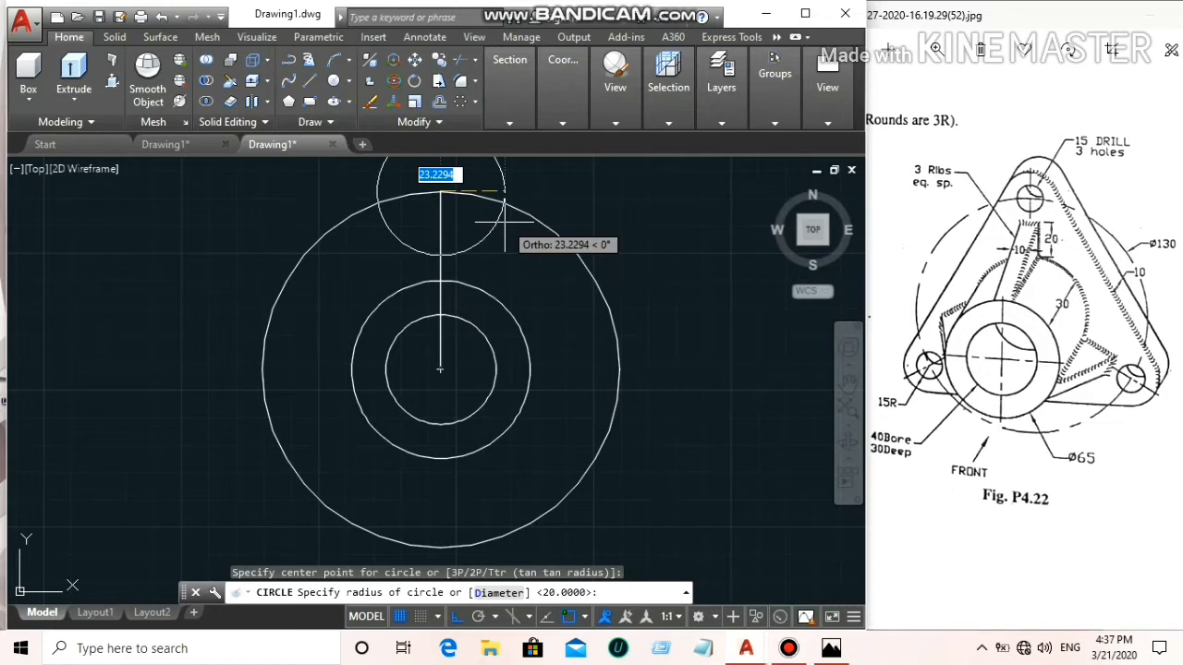
{"action": "type", "text": "15"}
{"action": "key", "text": "Return"}
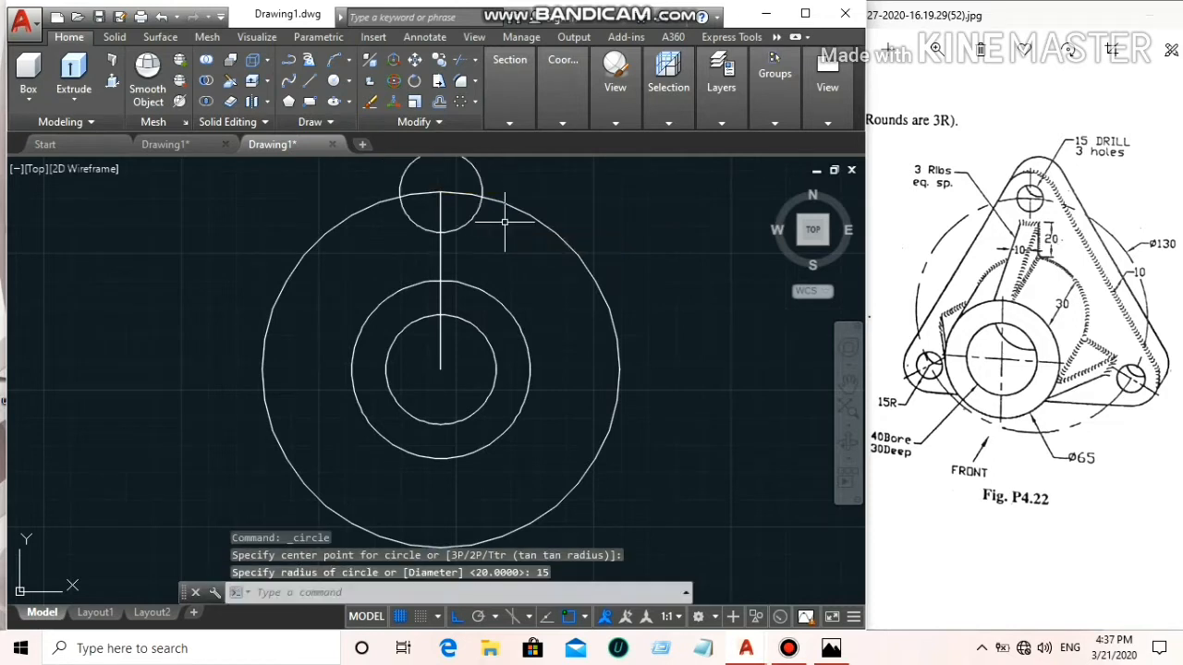
{"action": "middle_click_drag", "start_coordinate": [505, 221], "coordinate": [495, 290]}
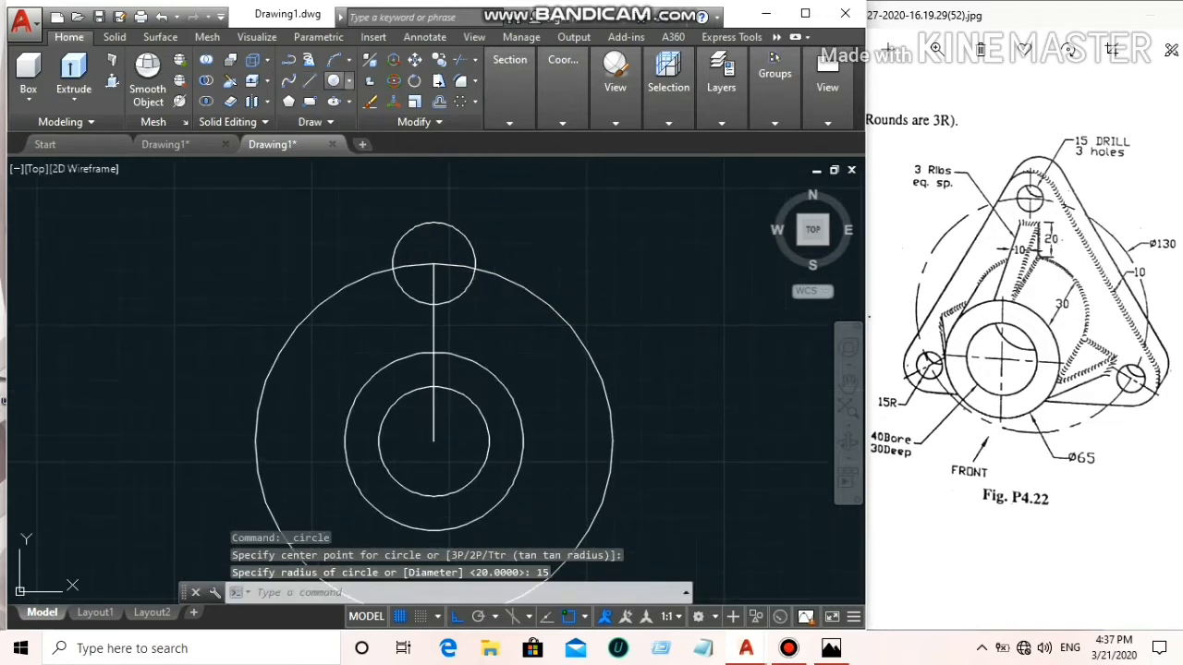
Draw a second circle of radius 15 at the same upper endpoint of the vertical line
{"action": "key", "text": "Return"}
{"action": "left_click", "coordinate": [433, 264]}
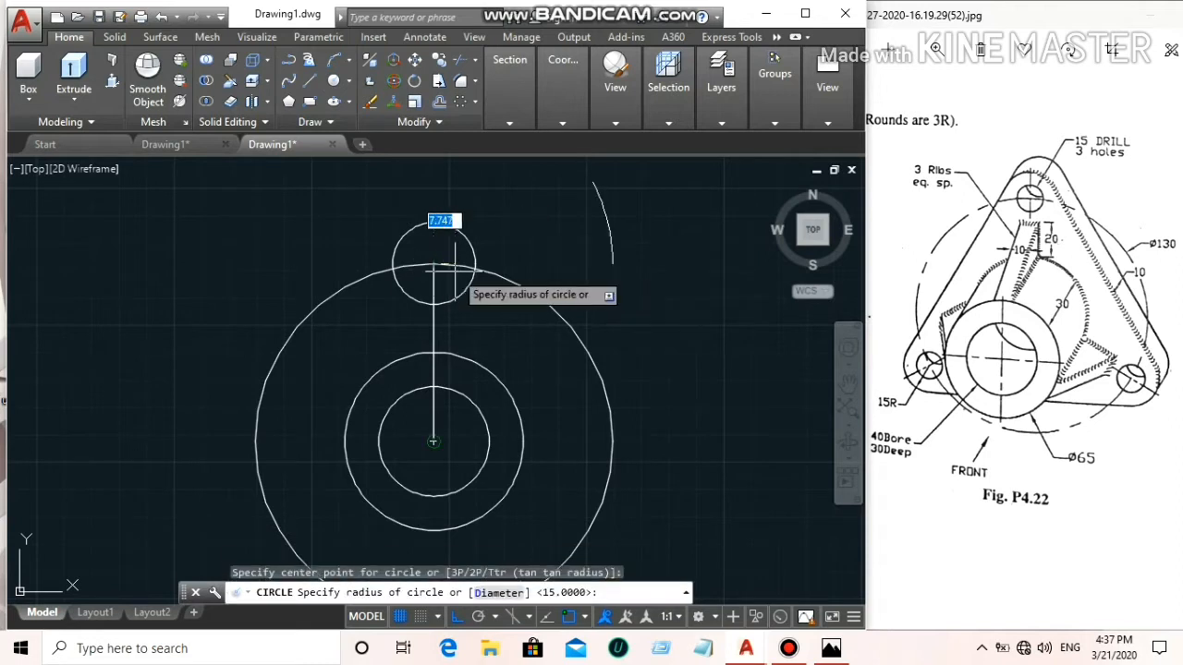
{"action": "type", "text": "15"}
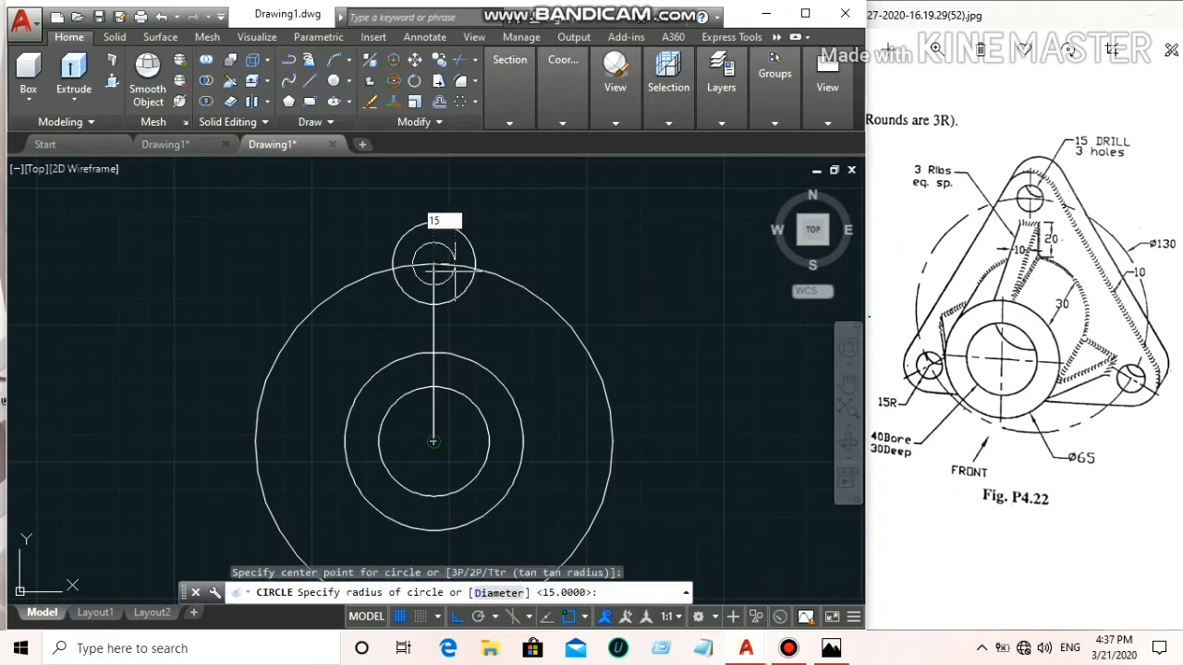
{"action": "key", "text": "Return"}
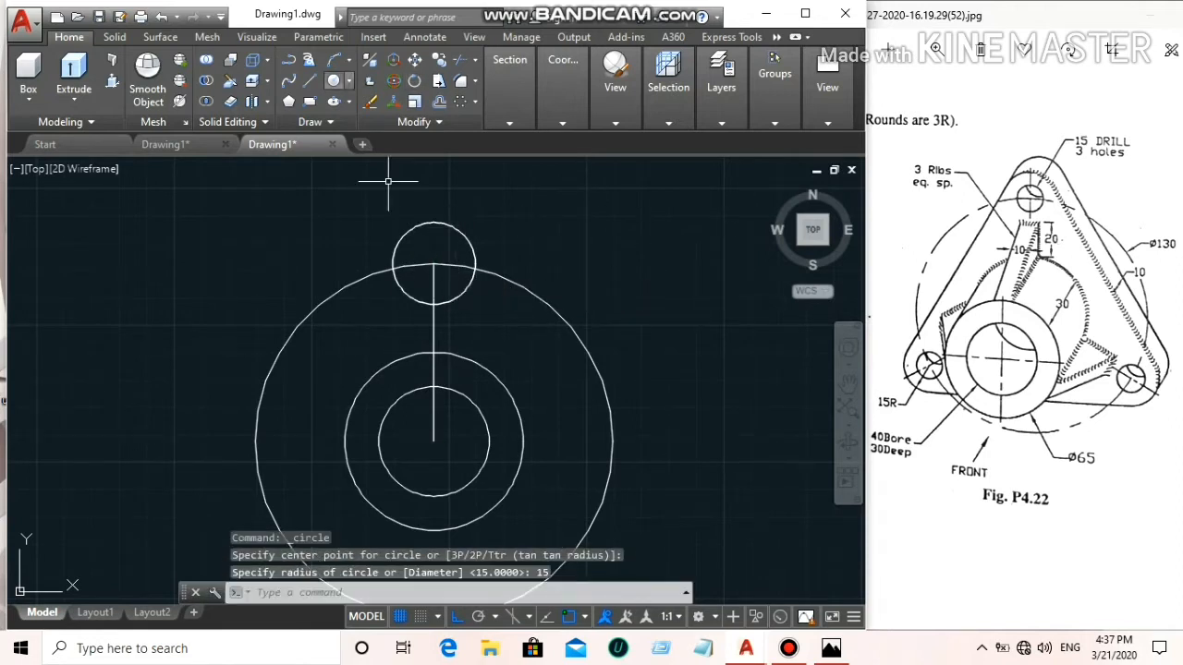
Draw a drill-hole circle with a diameter of 15 centred on the upper endpoint of the vertical line
{"action": "key", "text": "Return"}
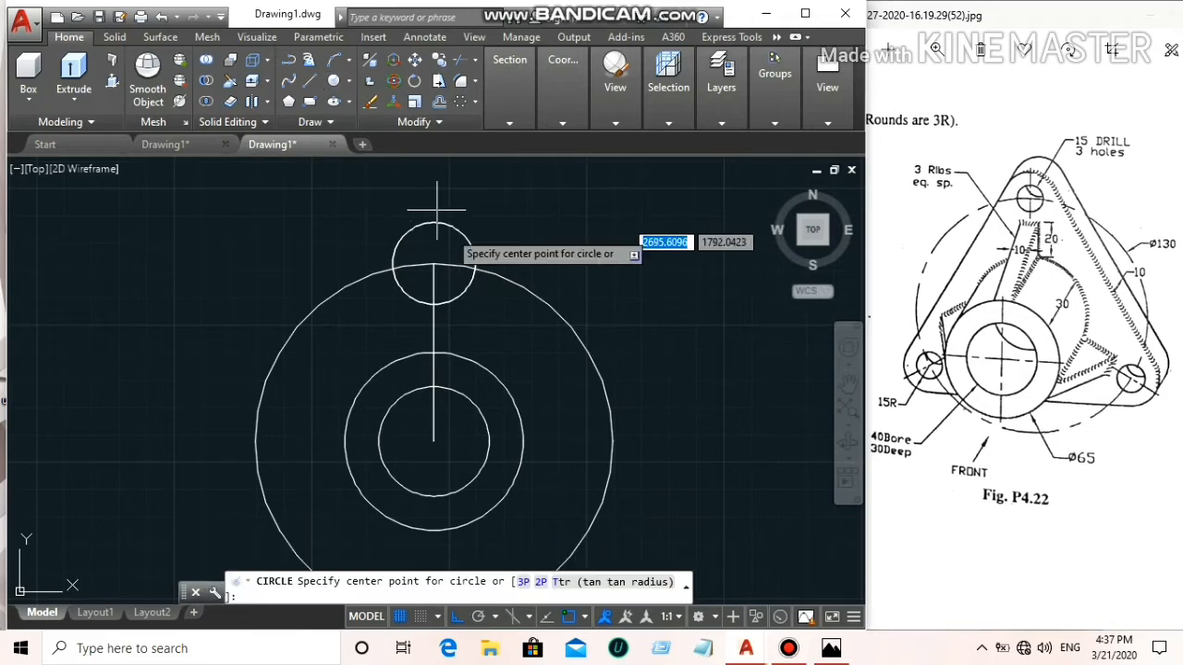
{"action": "left_click", "coordinate": [433, 263]}
{"action": "type", "text": "d"}
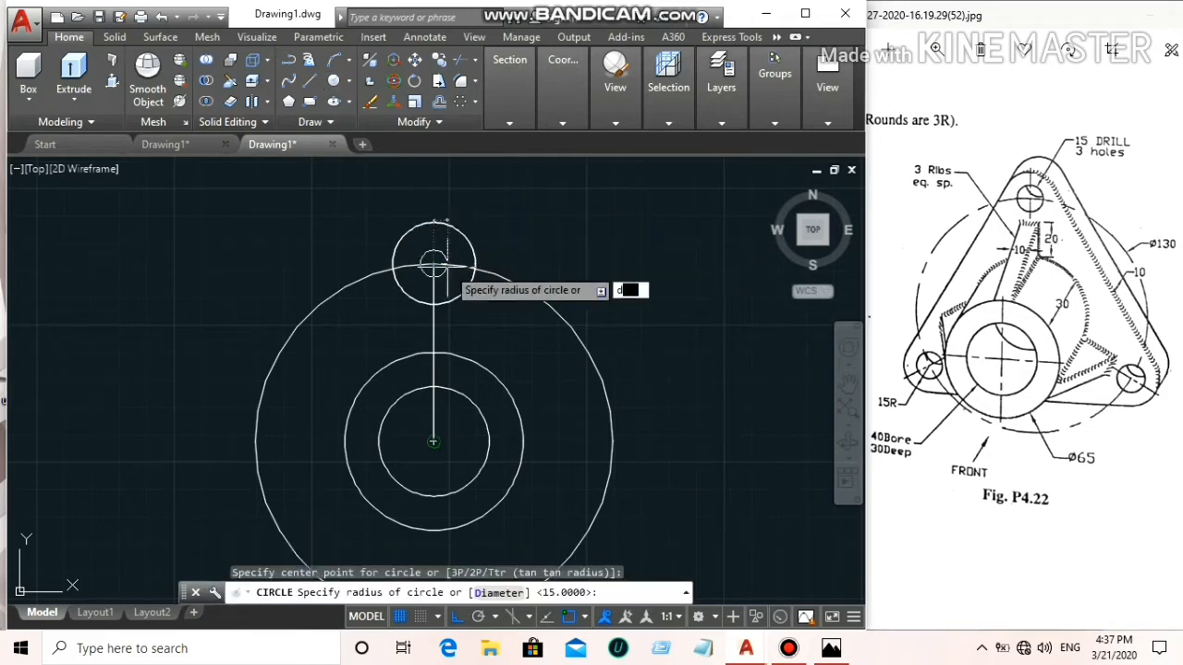
{"action": "key", "text": "Return"}
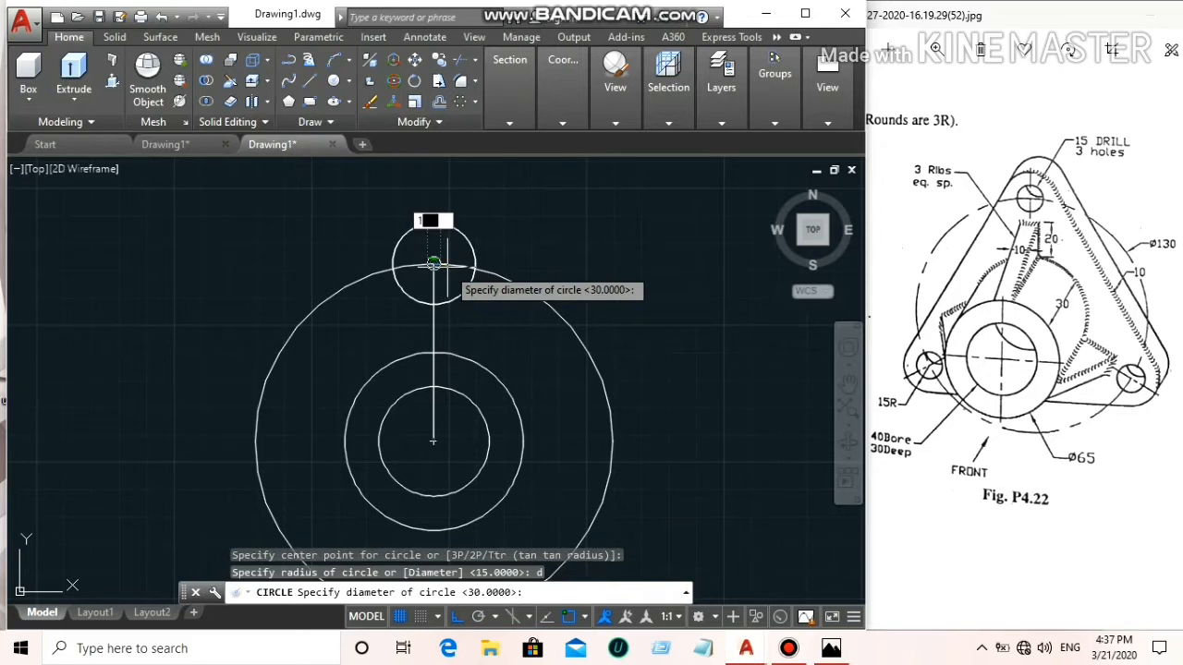
{"action": "key", "text": "Return"}
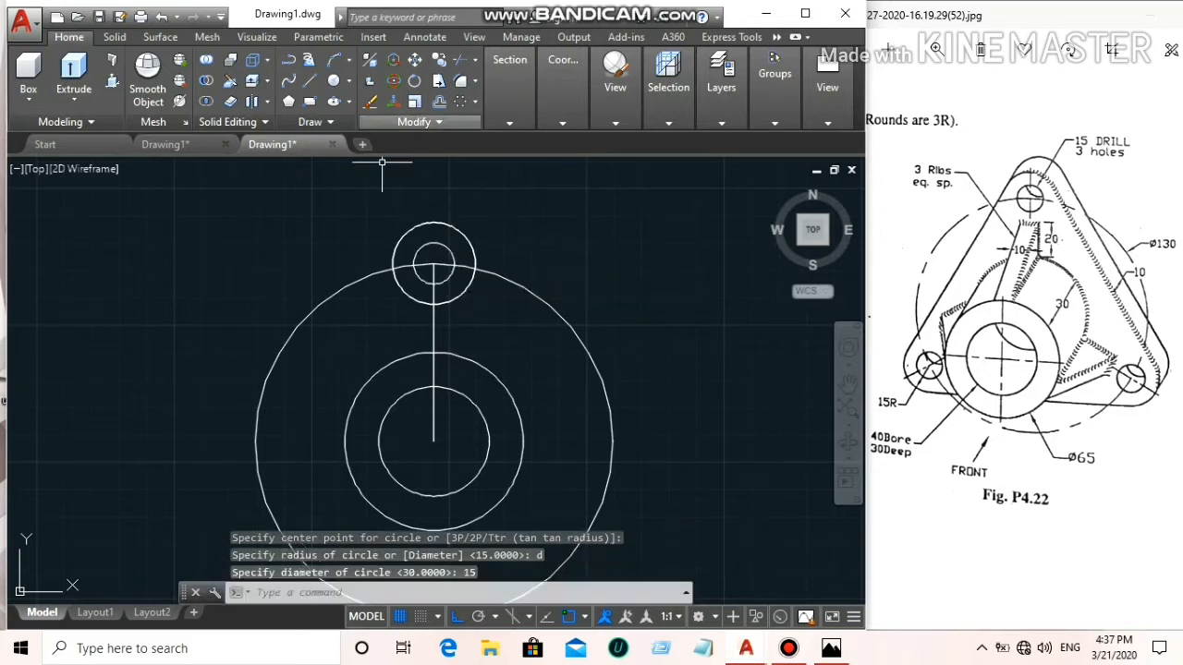
Erase the duplicate radius 15 circle at the upper endpoint of the vertical line
{"action": "left_click", "coordinate": [370, 101]}
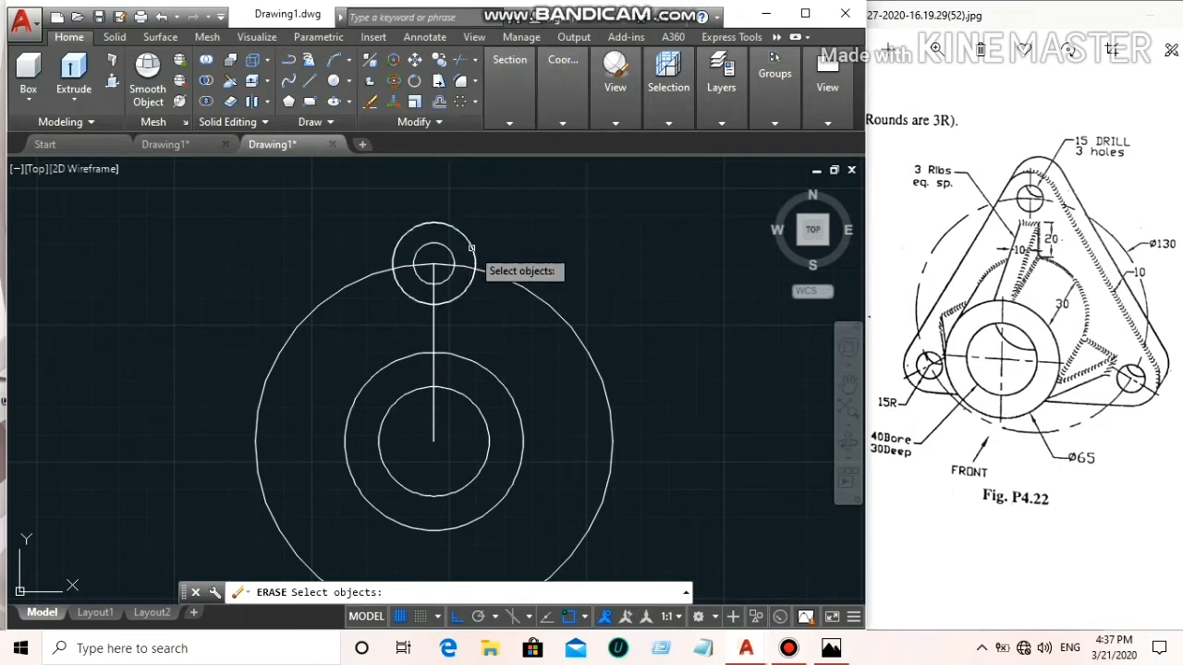
{"action": "left_click", "coordinate": [473, 248]}
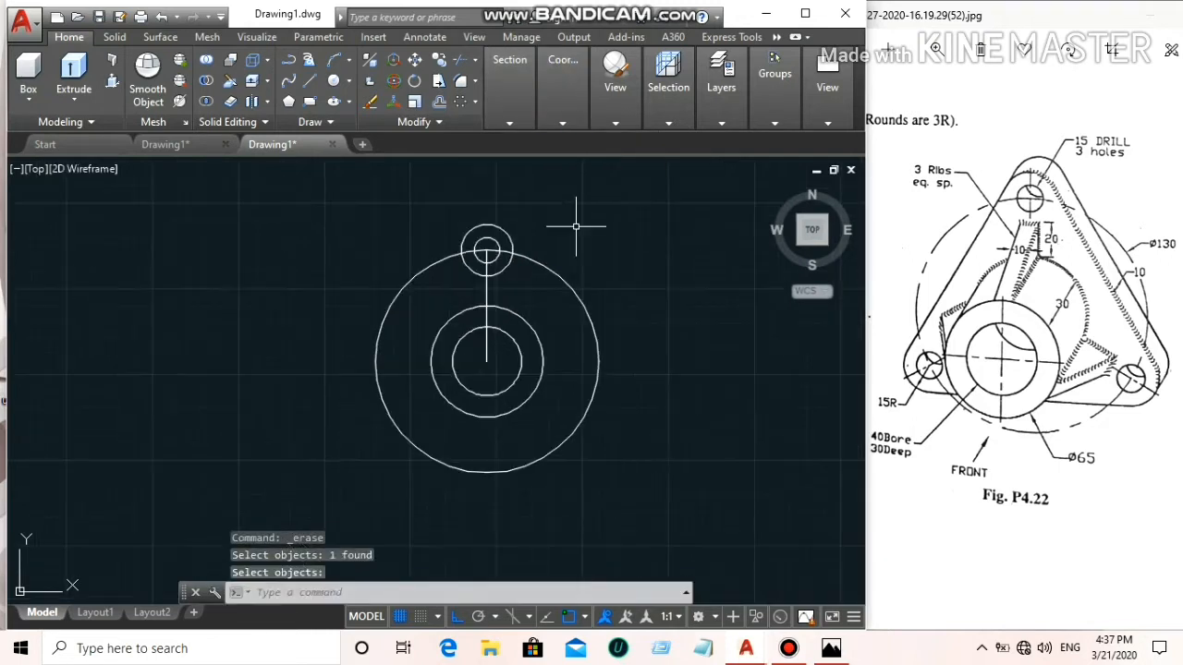
Create a polar array of the two upper corner circles about the centre of the large circle, with 3 items over 360 degrees
{"action": "scroll", "coordinate": [541, 222], "scroll_direction": "down", "scroll_amount": 2}
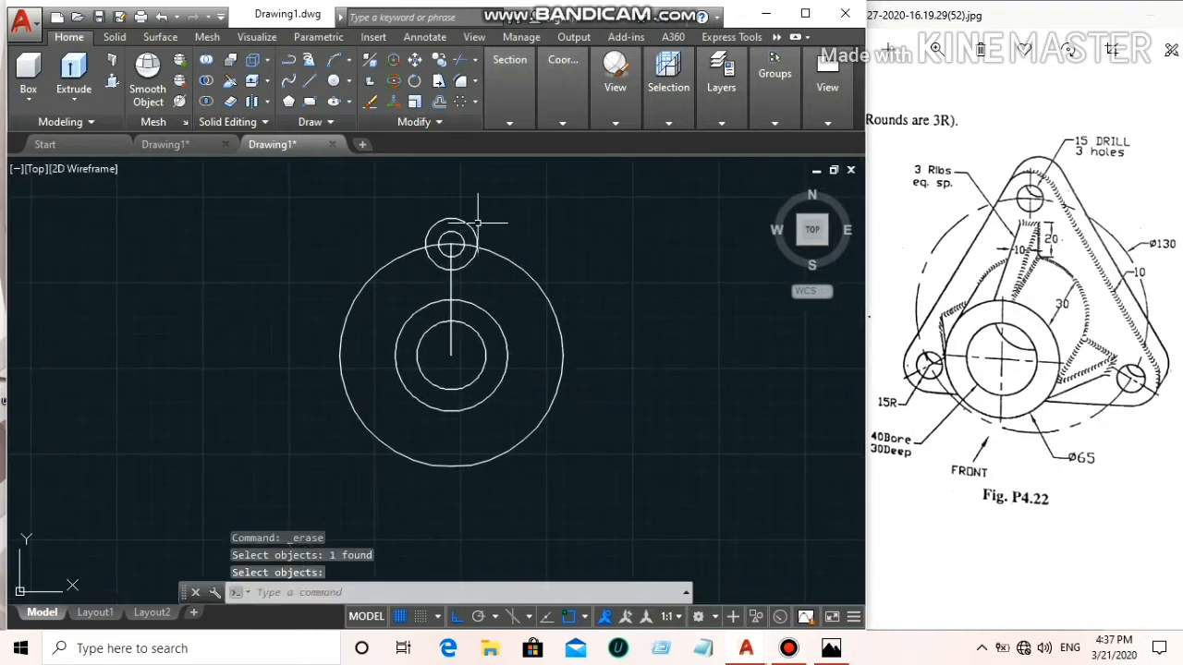
{"action": "left_click_drag", "start_coordinate": [478, 223], "coordinate": [449, 237]}
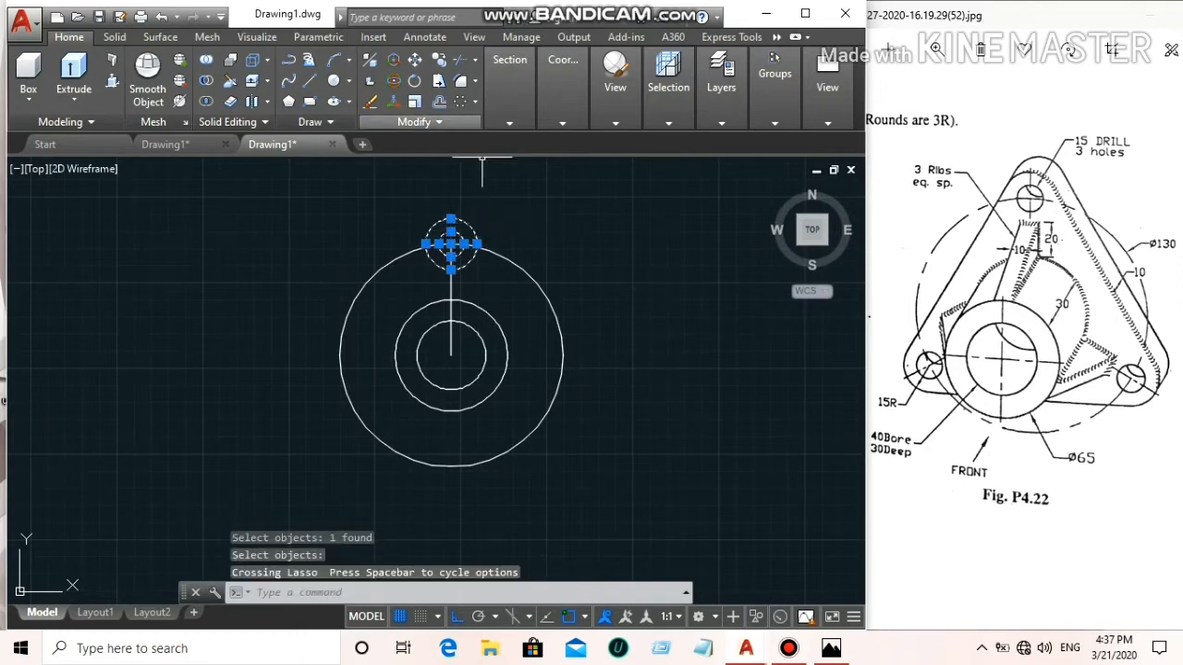
{"action": "left_click", "coordinate": [462, 102]}
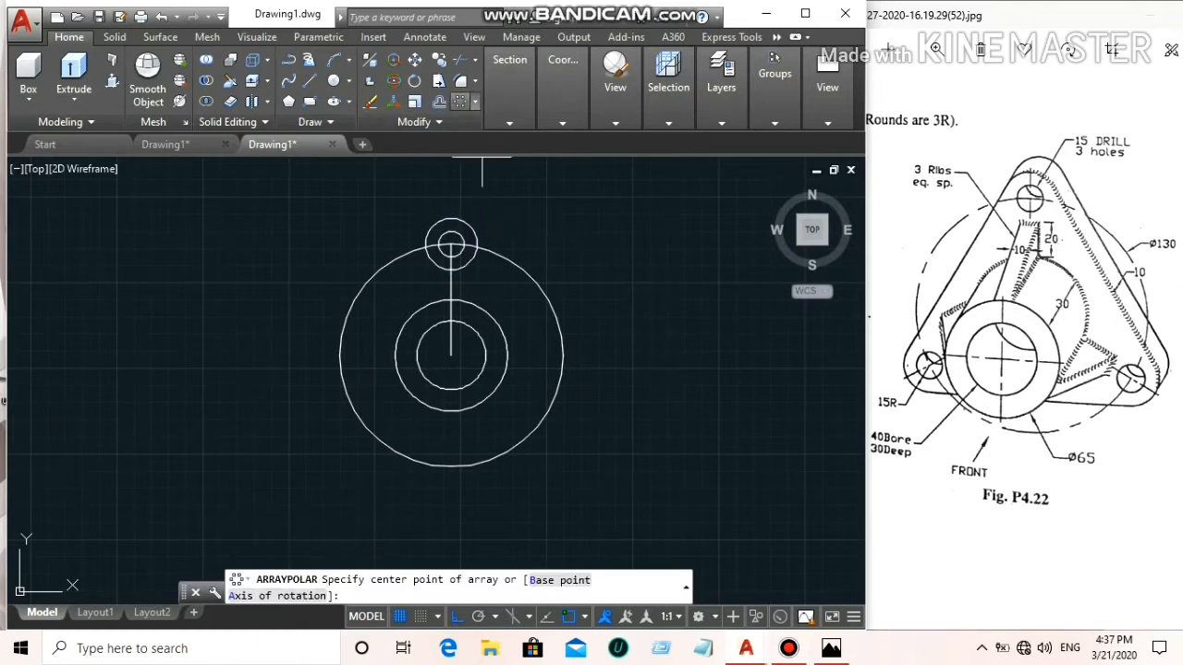
{"action": "left_click", "coordinate": [451, 354]}
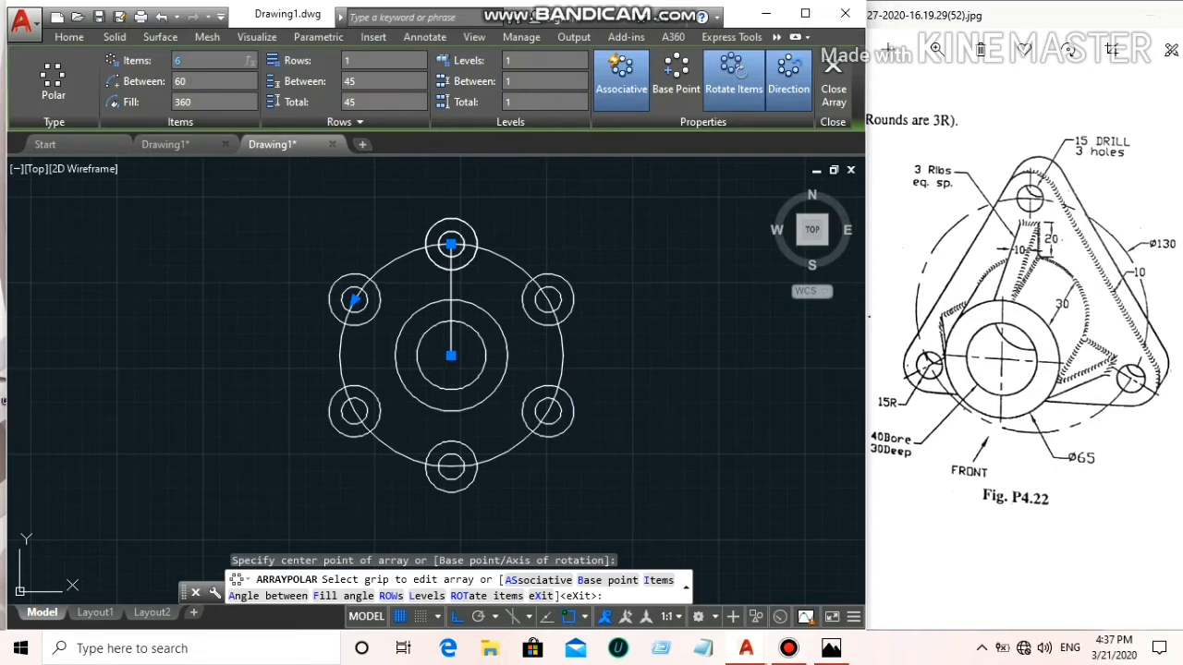
{"action": "key", "text": "Return"}
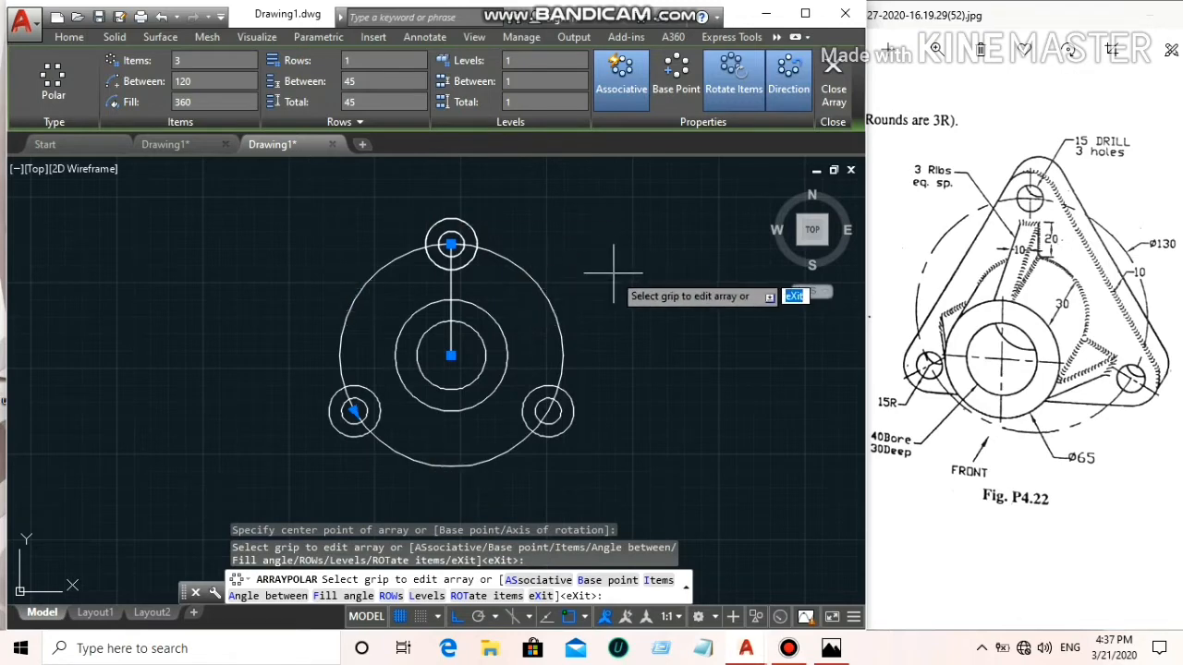
{"action": "middle_click_drag", "start_coordinate": [613, 273], "coordinate": [618, 291]}
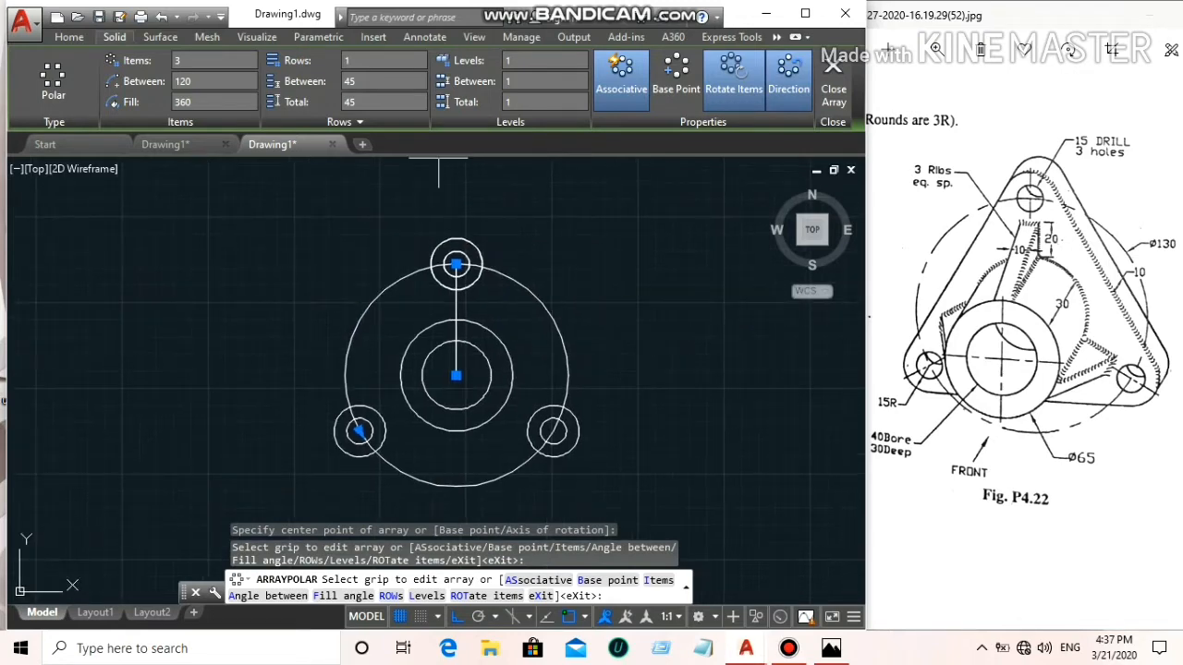
Draw a horizontal line connecting the centres of the two lower corner holes
{"action": "left_click", "coordinate": [69, 37]}
{"action": "left_click", "coordinate": [310, 81]}
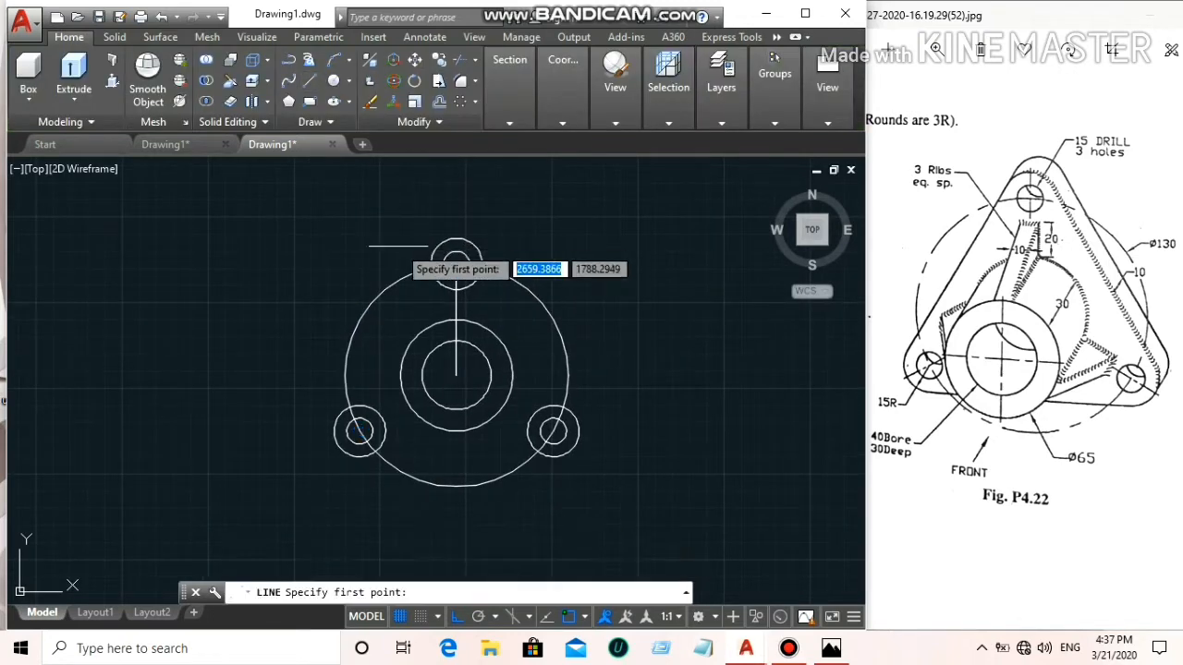
{"action": "left_click", "coordinate": [360, 431]}
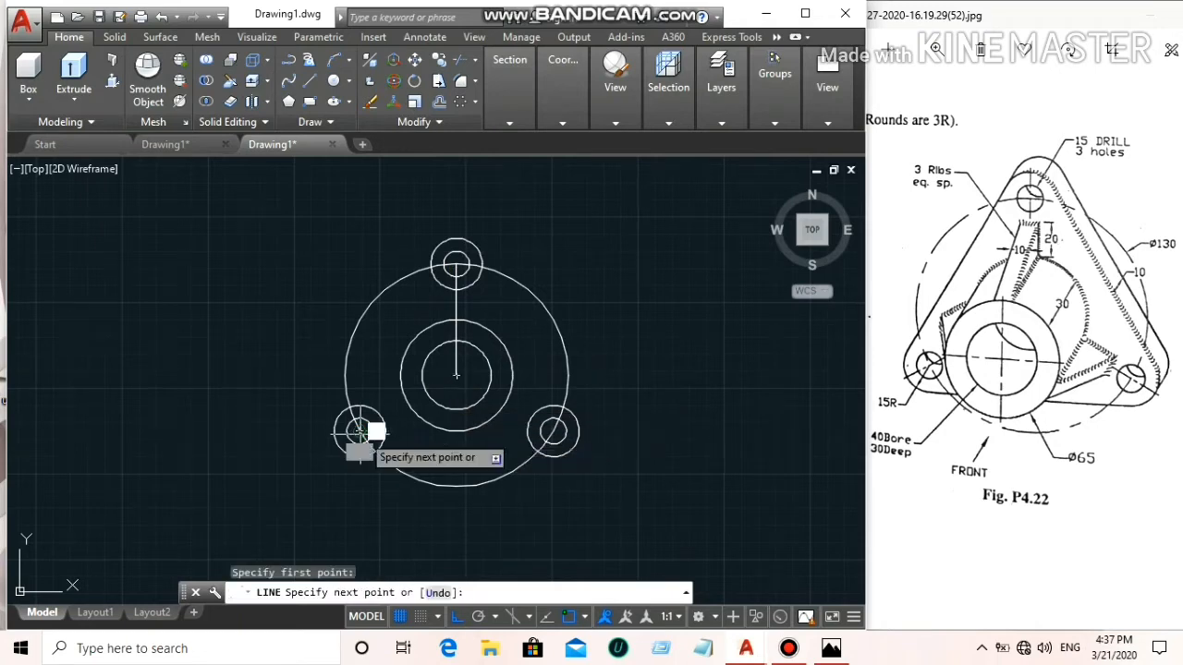
{"action": "left_click", "coordinate": [544, 431]}
{"action": "right_click", "coordinate": [547, 430]}
{"action": "left_click", "coordinate": [597, 244]}
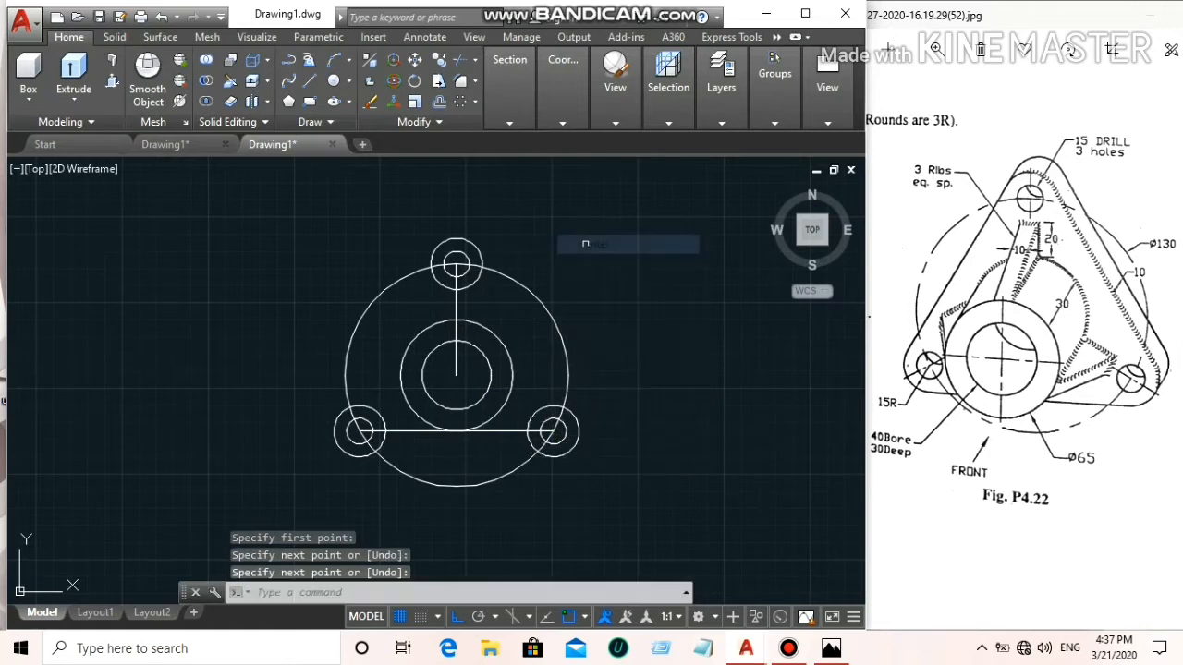
Erase the polar array of corner circles, keeping the construction lines
{"action": "left_click", "coordinate": [369, 101]}
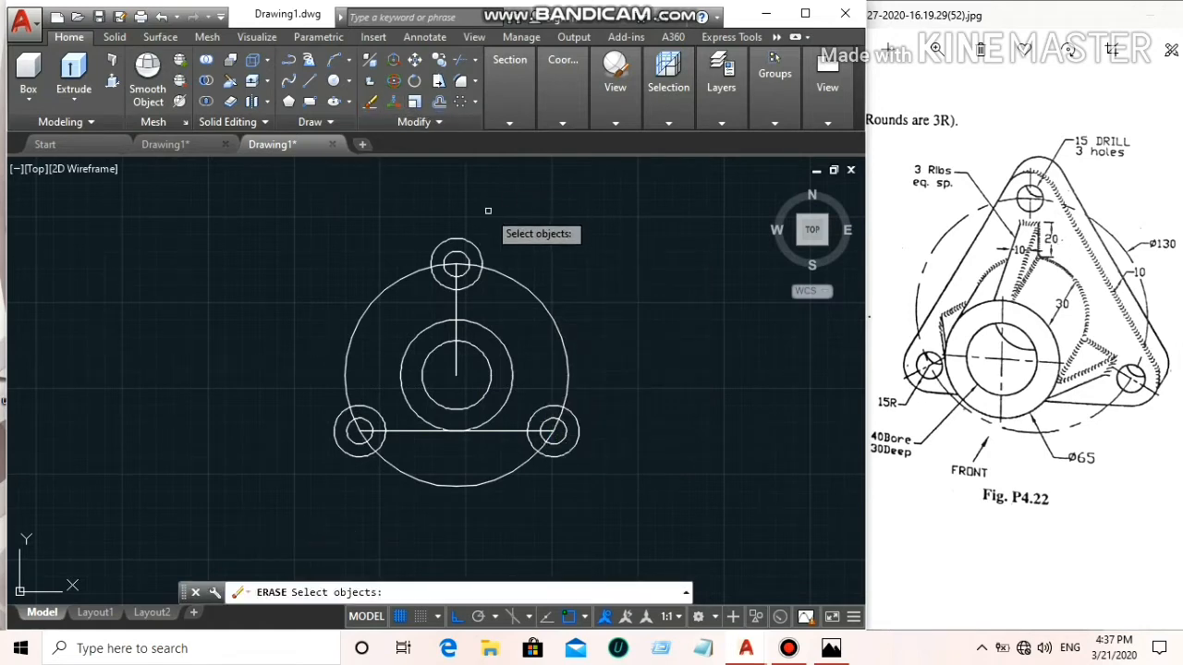
{"action": "left_click", "coordinate": [481, 263]}
{"action": "key", "text": "Return"}
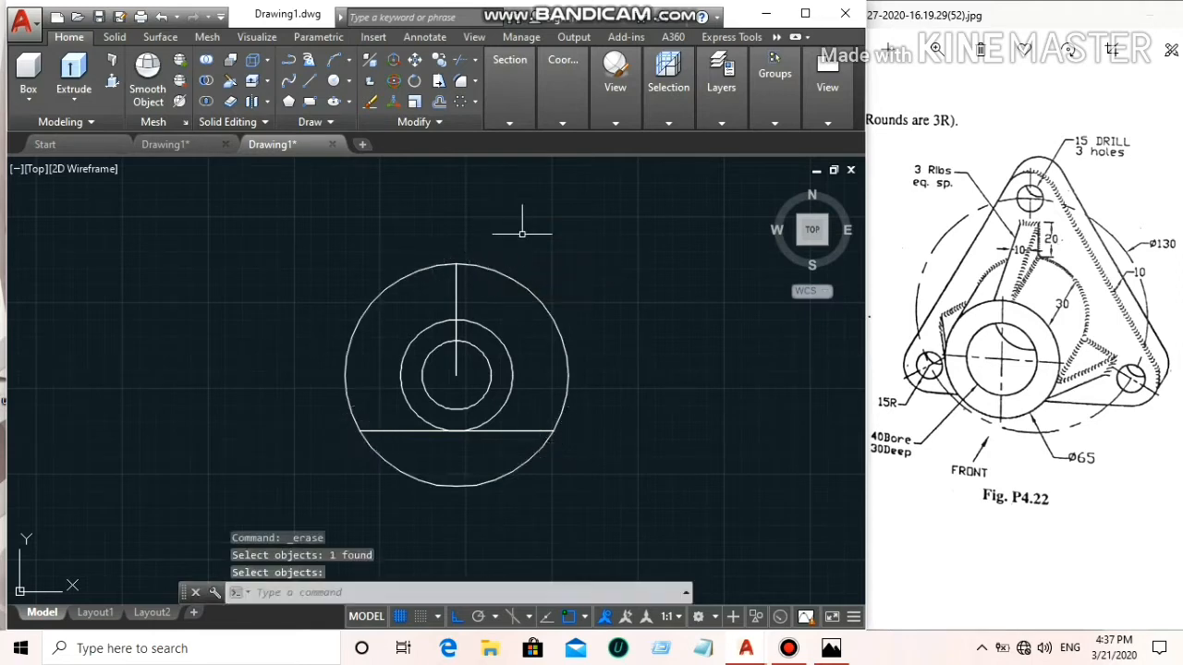
Draw a circle of radius 15 centred on the upper endpoint of the vertical line
{"action": "left_click", "coordinate": [334, 81]}
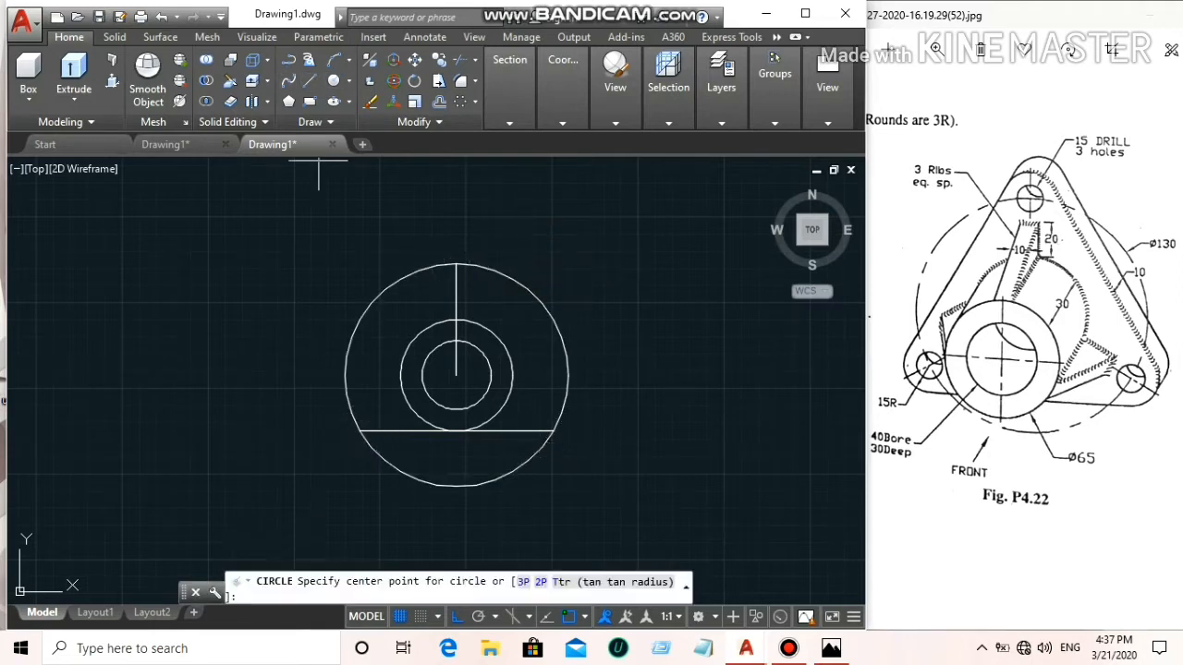
{"action": "left_click", "coordinate": [455, 264]}
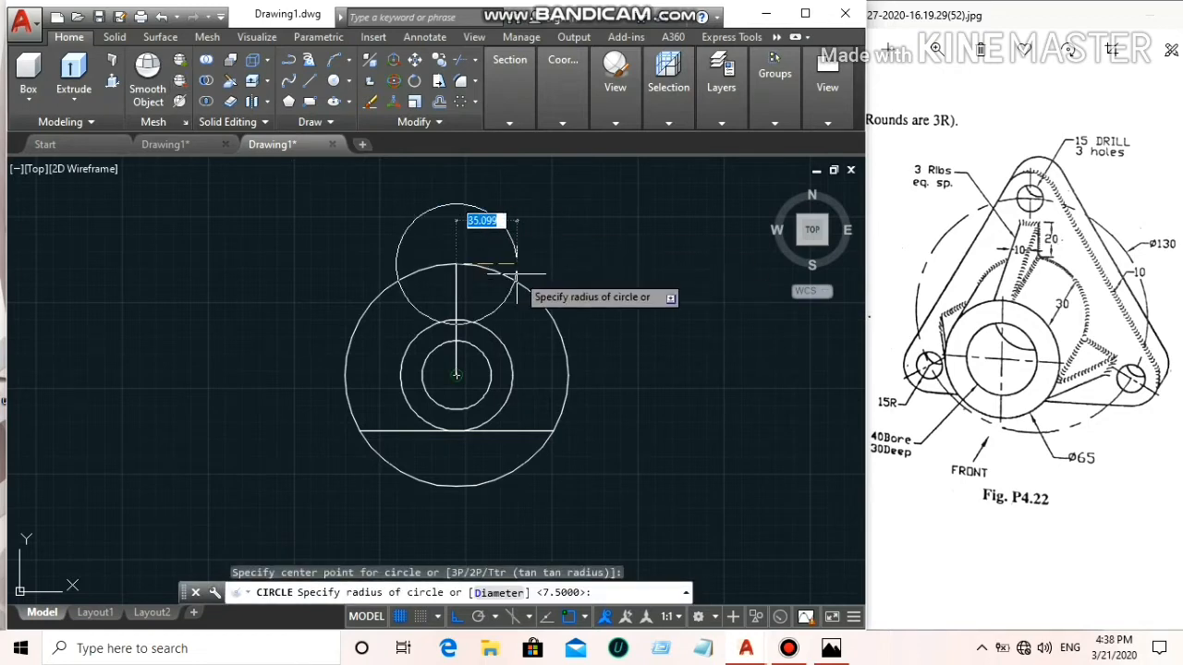
{"action": "type", "text": "15"}
{"action": "key", "text": "Return"}
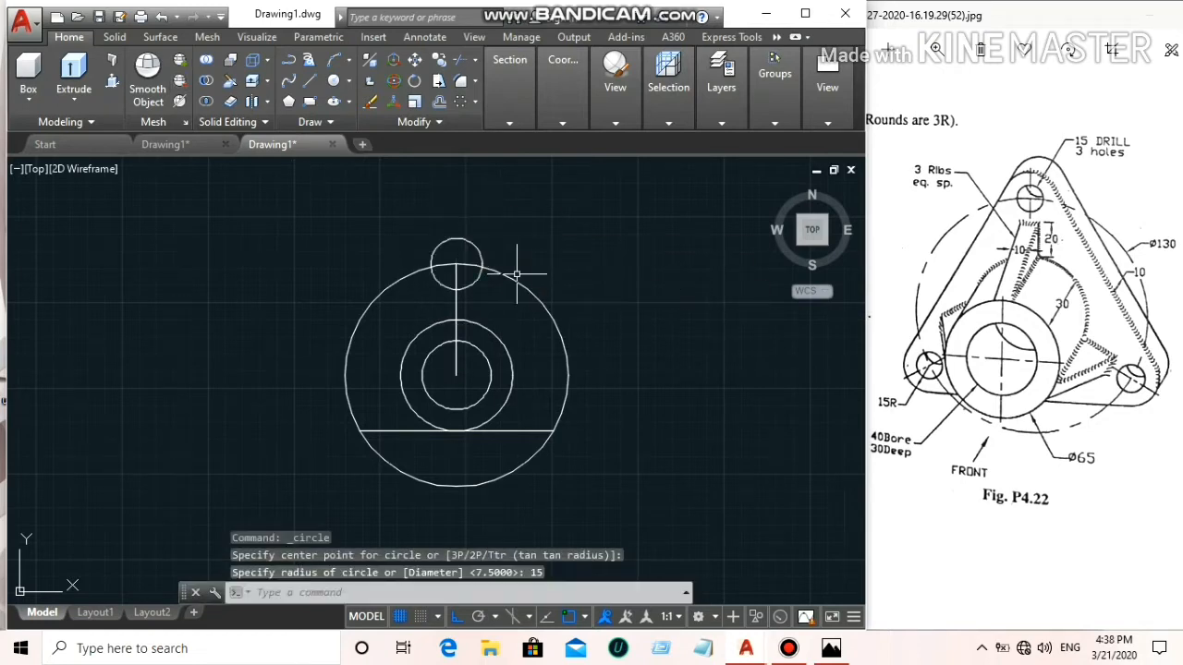
Draw a drill-hole circle with a diameter of 15 centred on the upper endpoint of the vertical line
{"action": "key", "text": "Return"}
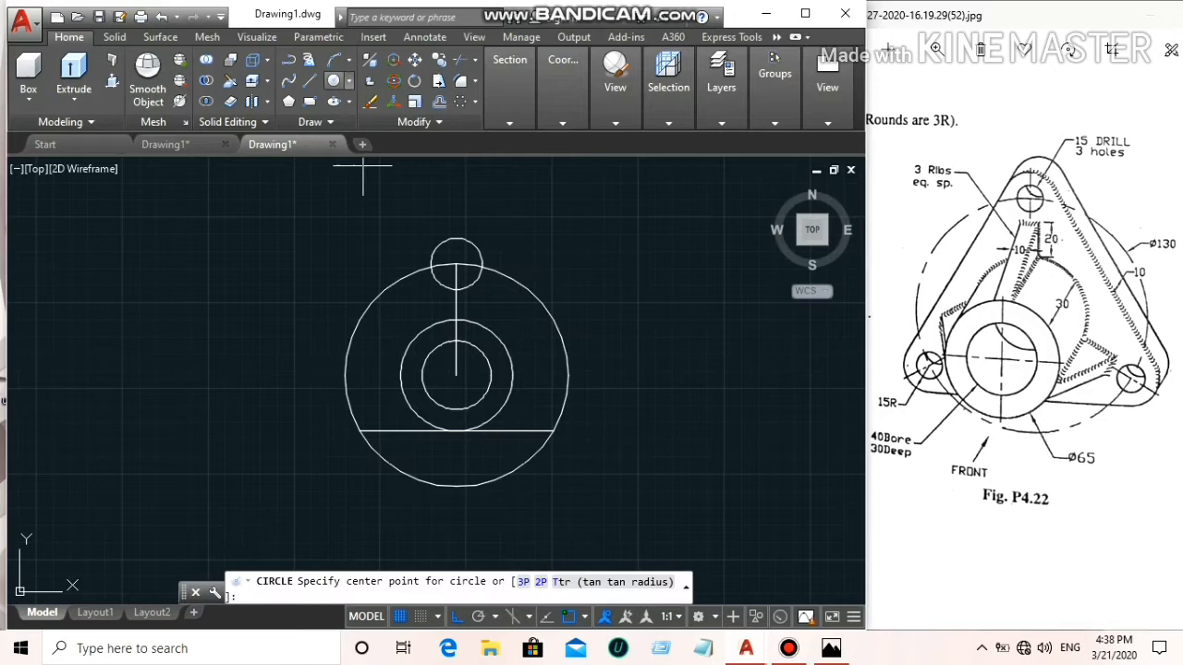
{"action": "left_click", "coordinate": [455, 264]}
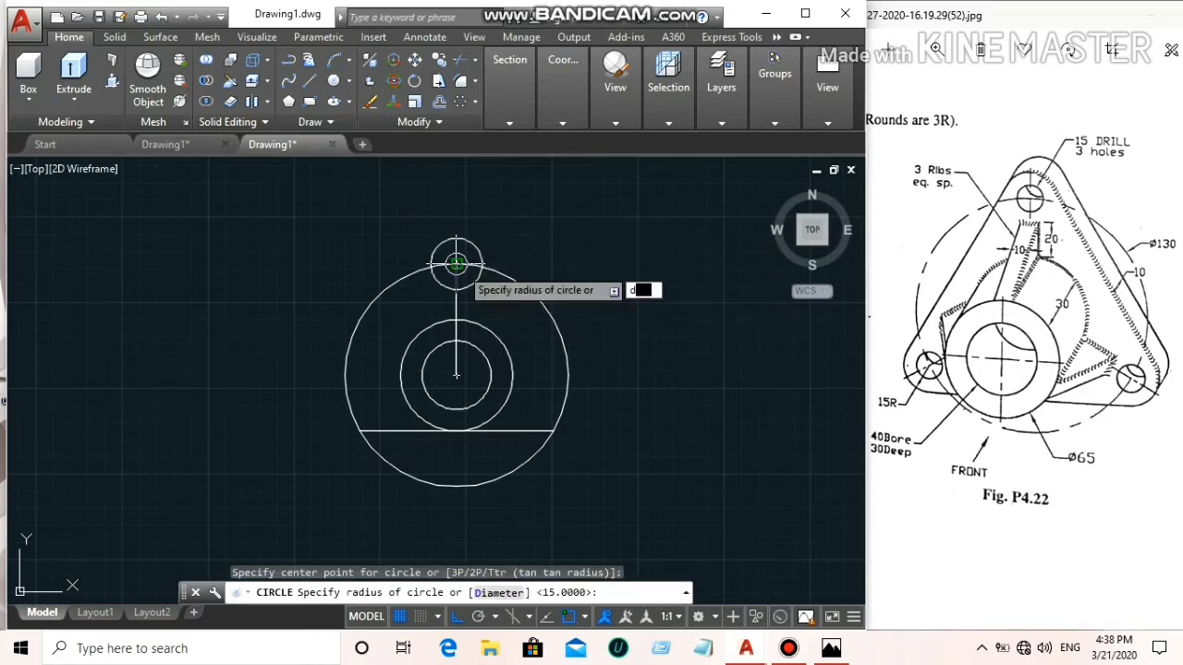
{"action": "type", "text": "d"}
{"action": "key", "text": "Return"}
{"action": "type", "text": "15"}
{"action": "key", "text": "Return"}
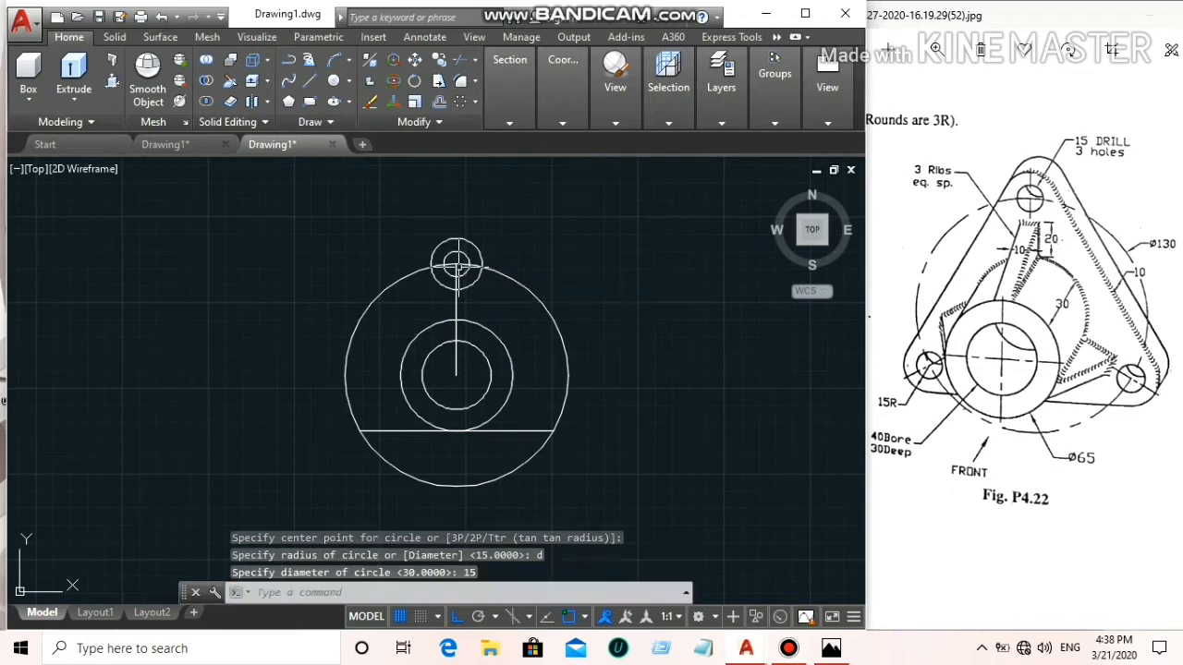
Draw a circle of radius 15 centred on the right endpoint of the horizontal line
{"action": "left_click", "coordinate": [334, 82]}
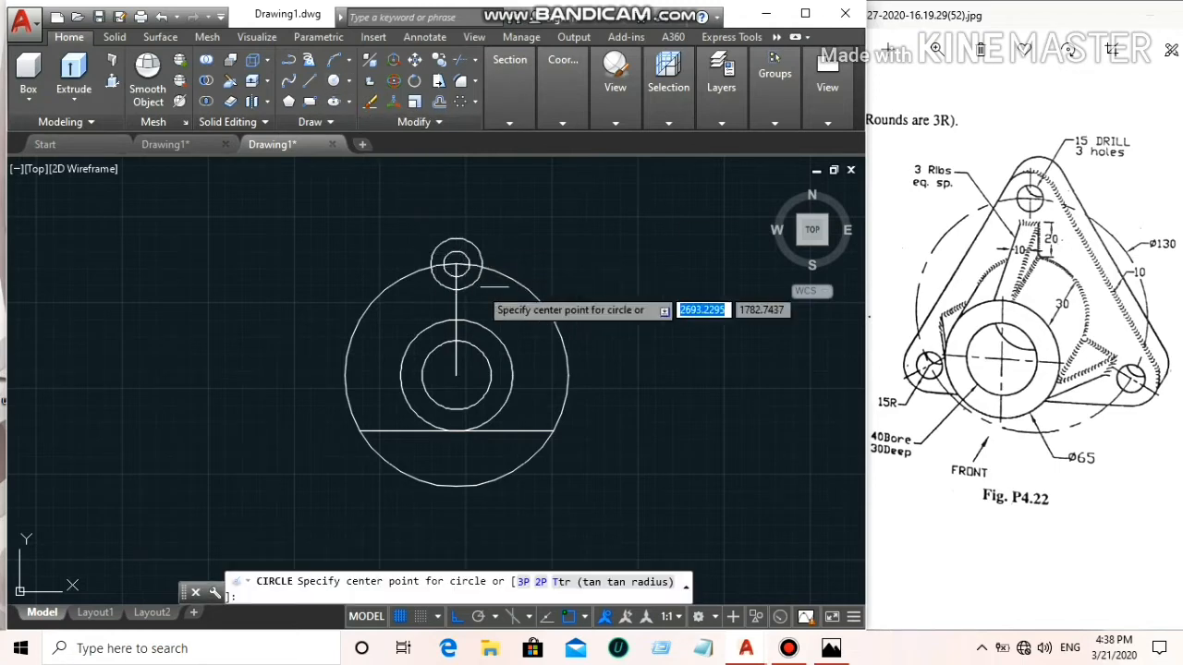
{"action": "left_click", "coordinate": [552, 431]}
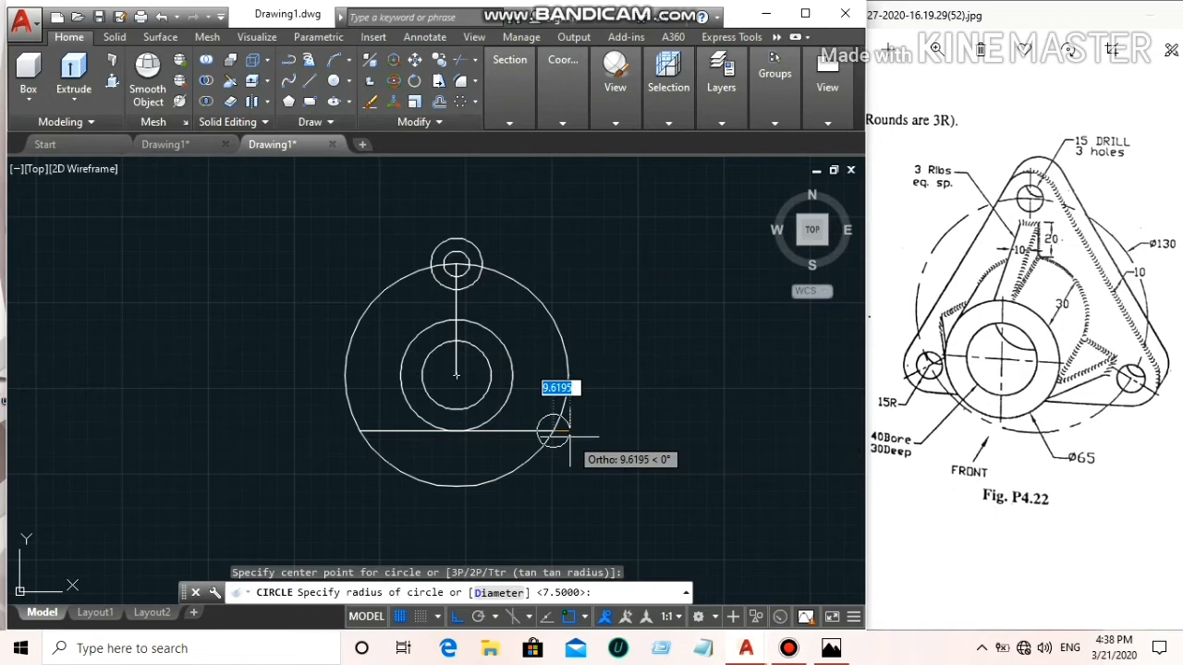
{"action": "type", "text": "15"}
{"action": "key", "text": "Return"}
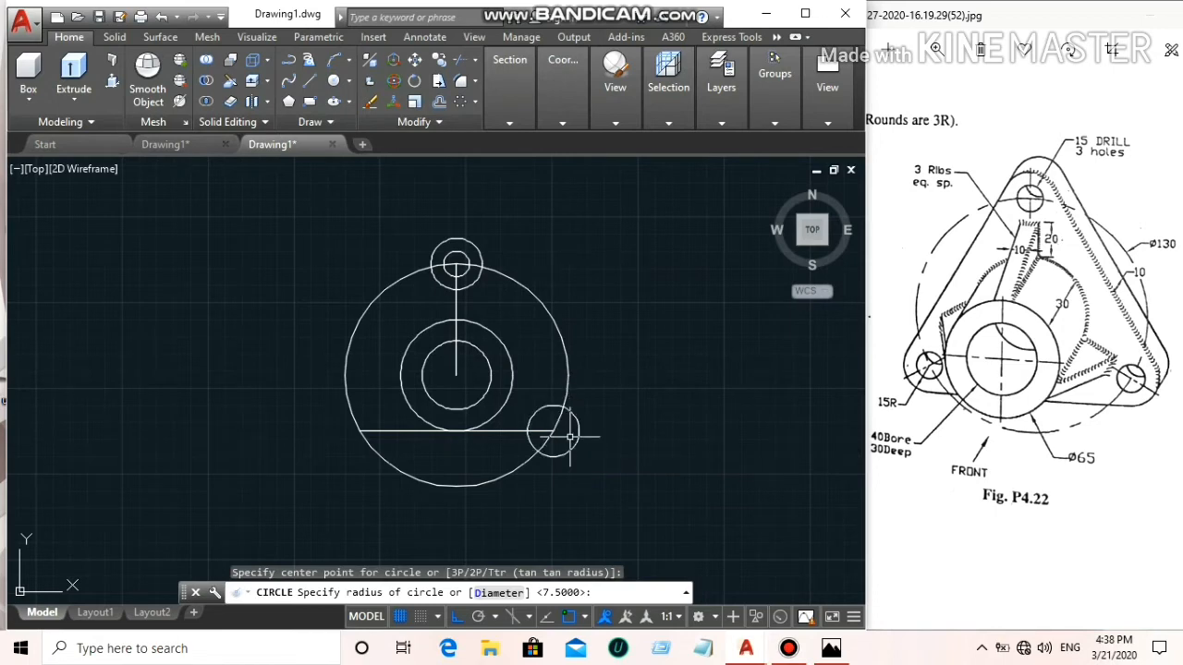
Draw a drill-hole circle with a diameter of 15 centred on the right endpoint of the horizontal line
{"action": "key", "text": "Return"}
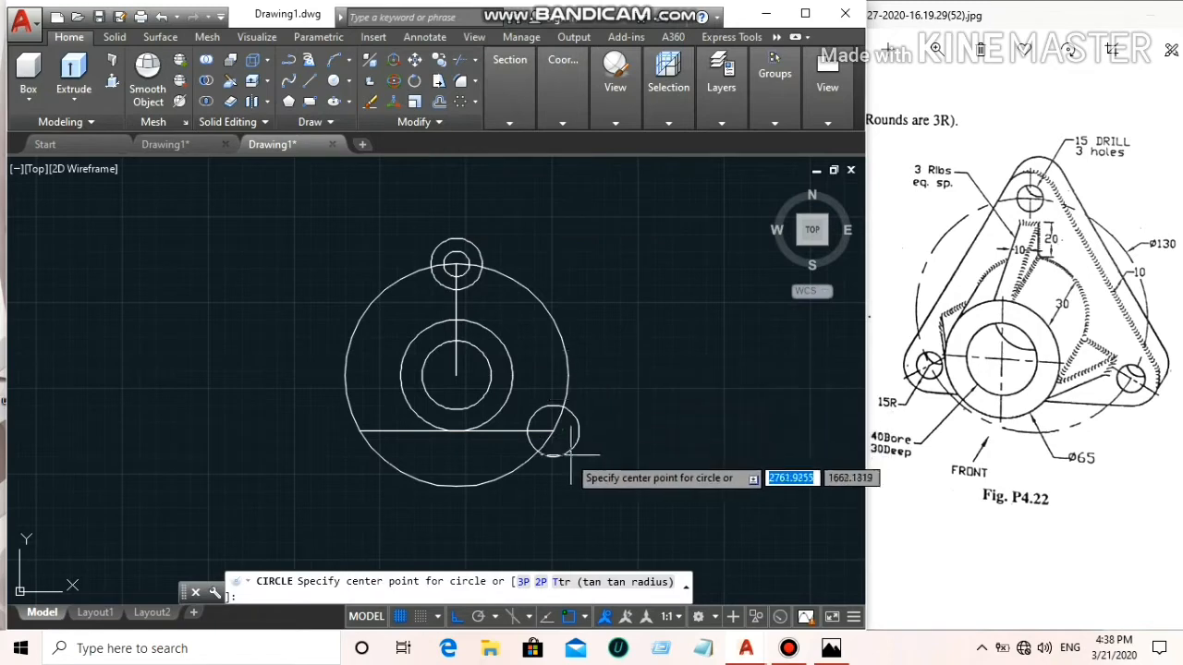
{"action": "left_click", "coordinate": [553, 431]}
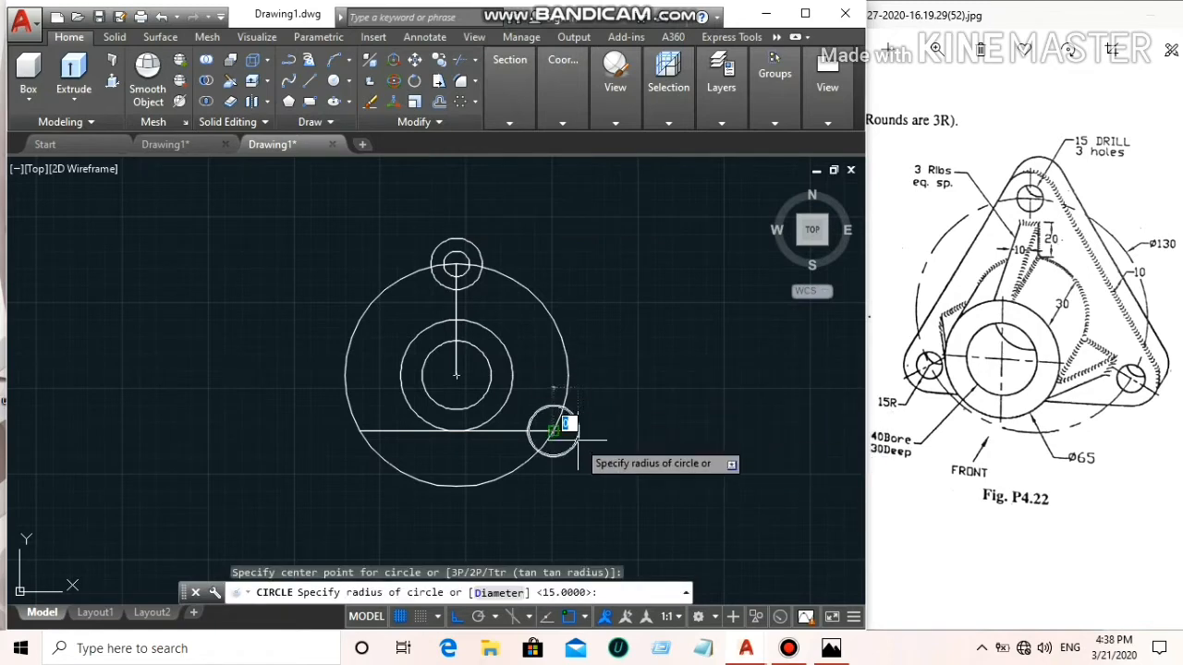
{"action": "type", "text": "d"}
{"action": "key", "text": "Return"}
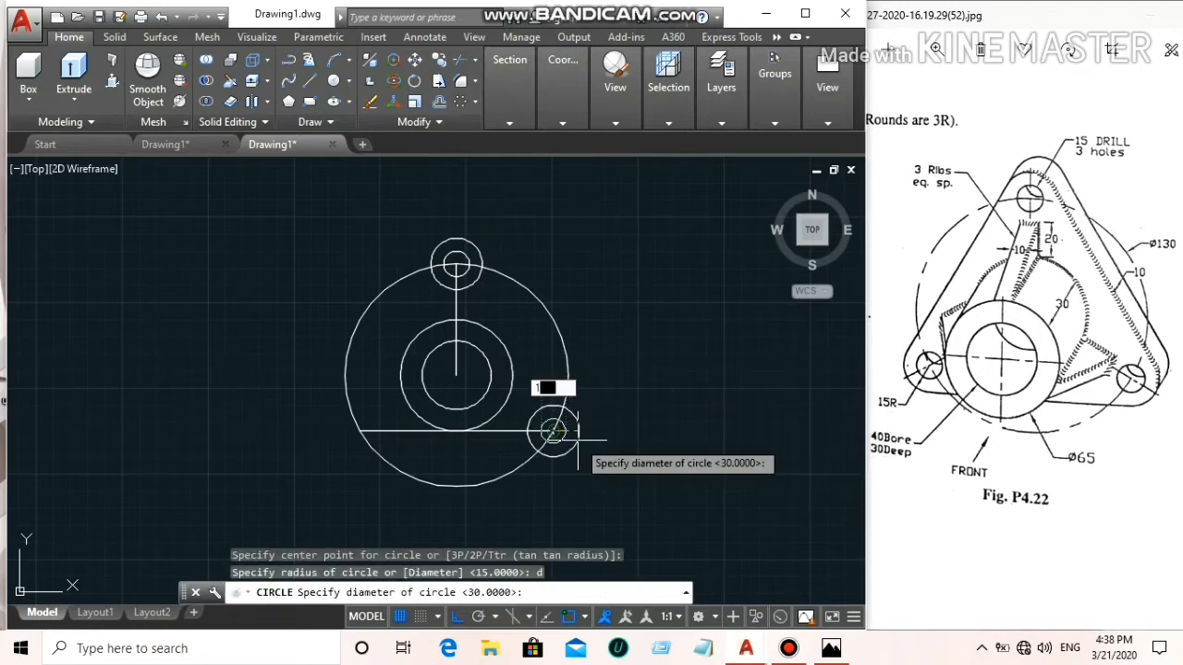
{"action": "key", "text": "Return"}
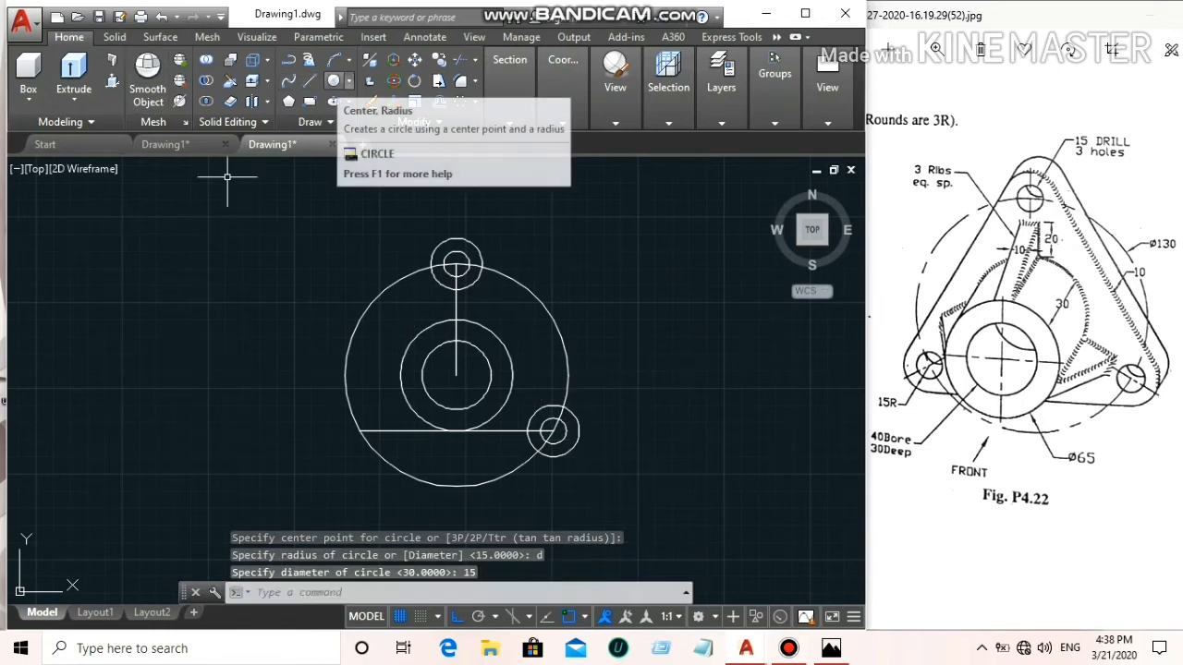
Mirror the two lower-right corner circles about the vertical centre line through the horizontal line's midpoint, keeping the source circles
{"action": "left_click", "coordinate": [593, 455]}
{"action": "left_click", "coordinate": [569, 447]}
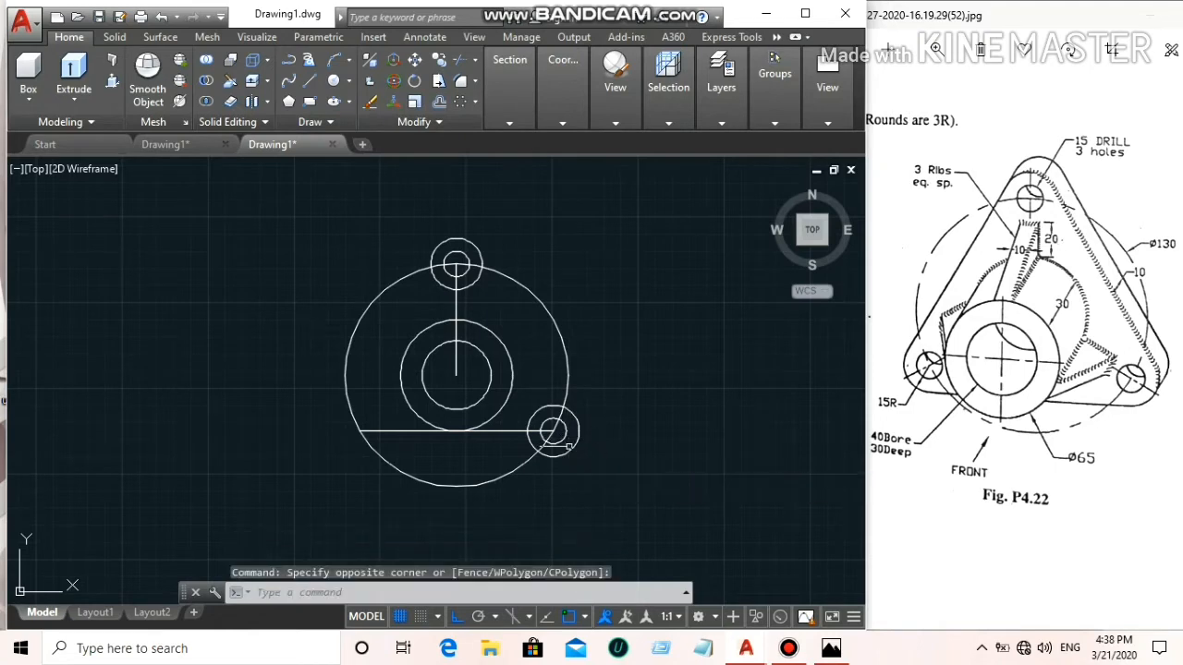
{"action": "left_click", "coordinate": [571, 446]}
{"action": "left_click", "coordinate": [570, 447]}
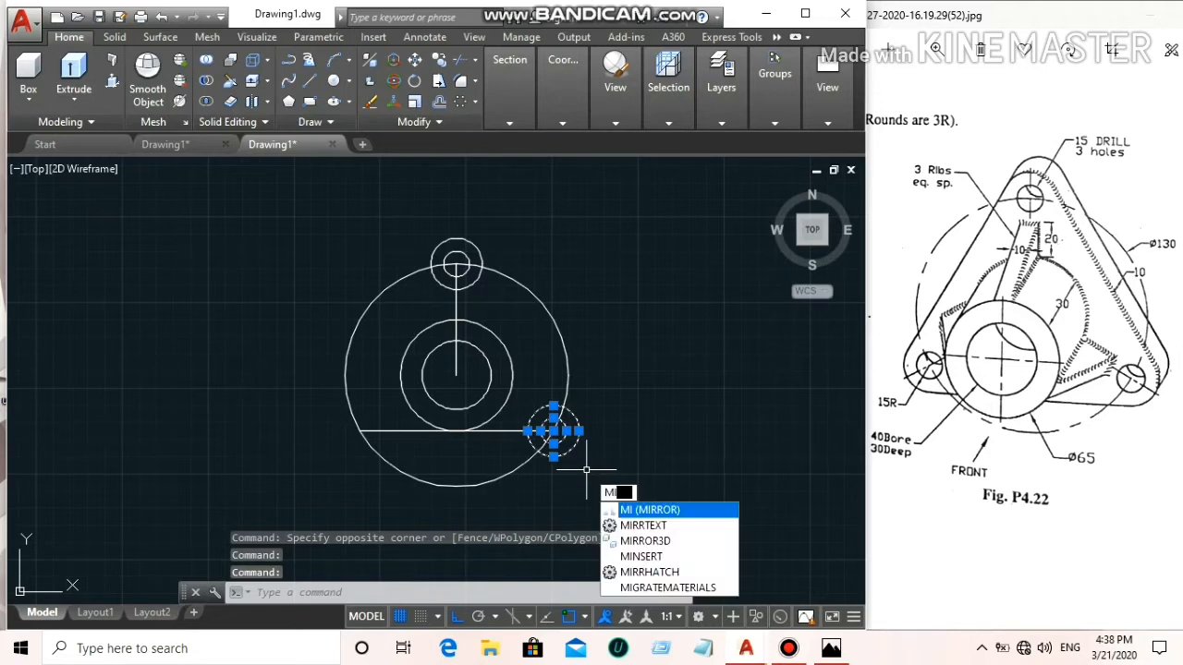
{"action": "key", "text": "Return"}
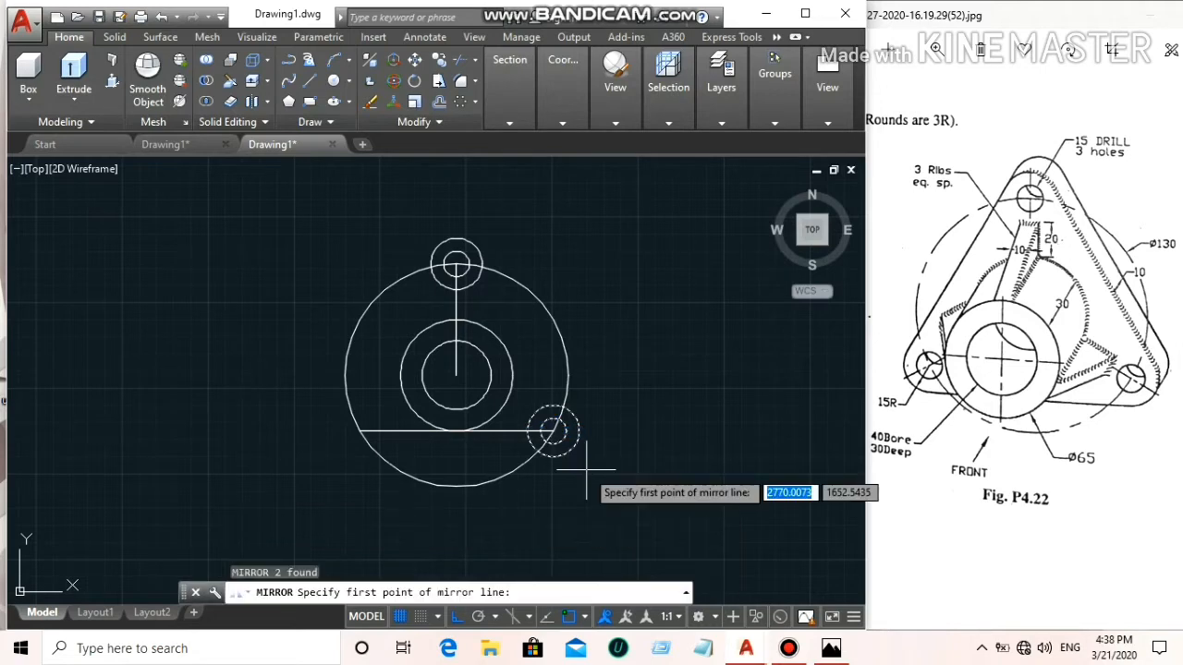
{"action": "left_click", "coordinate": [455, 431]}
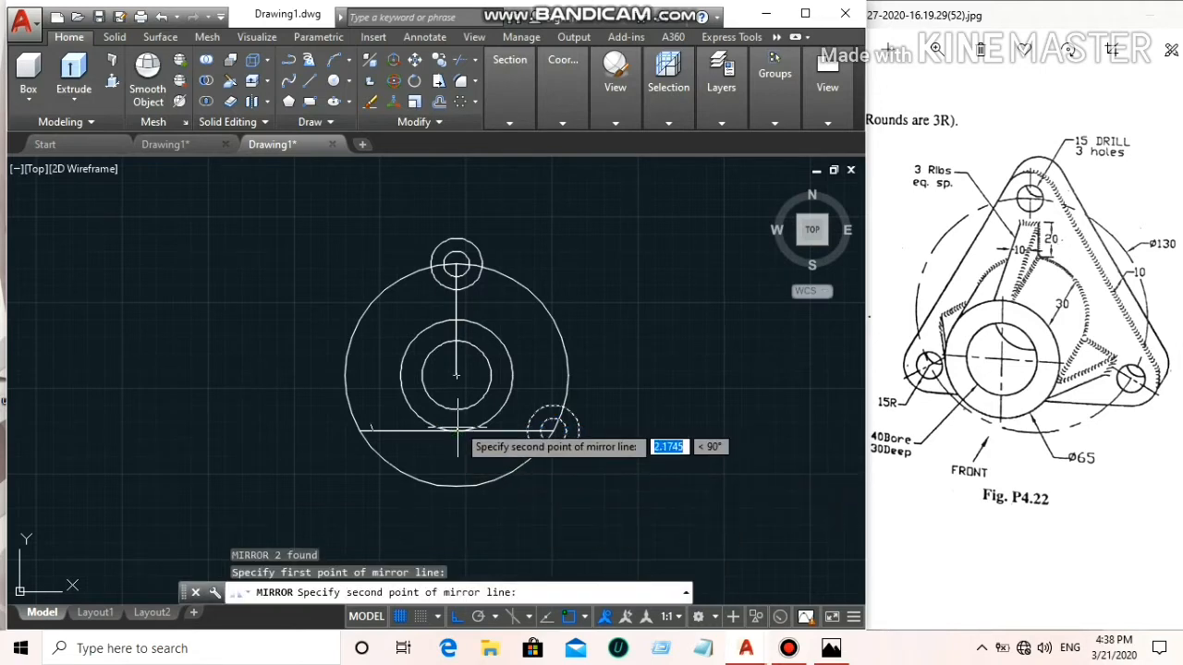
{"action": "left_click", "coordinate": [456, 273]}
{"action": "left_click", "coordinate": [500, 329]}
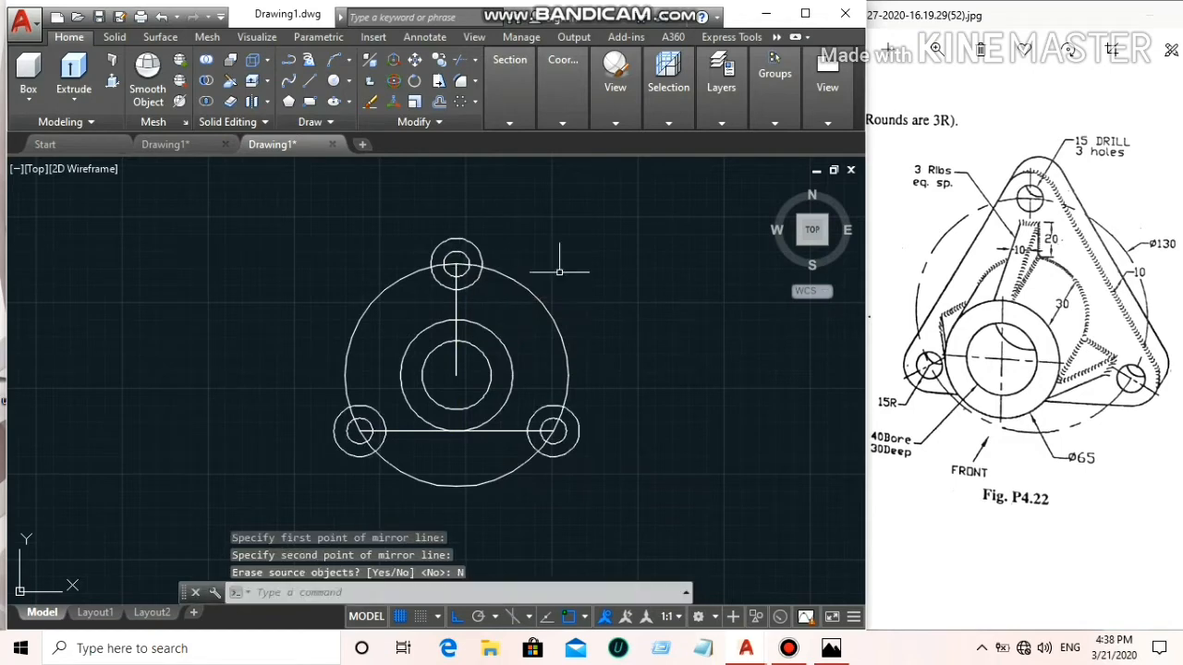
Draw a line tangent to the outer circles of the lower-left and top corners, along the outline's left side
{"action": "middle_click_drag", "start_coordinate": [639, 280], "coordinate": [655, 291]}
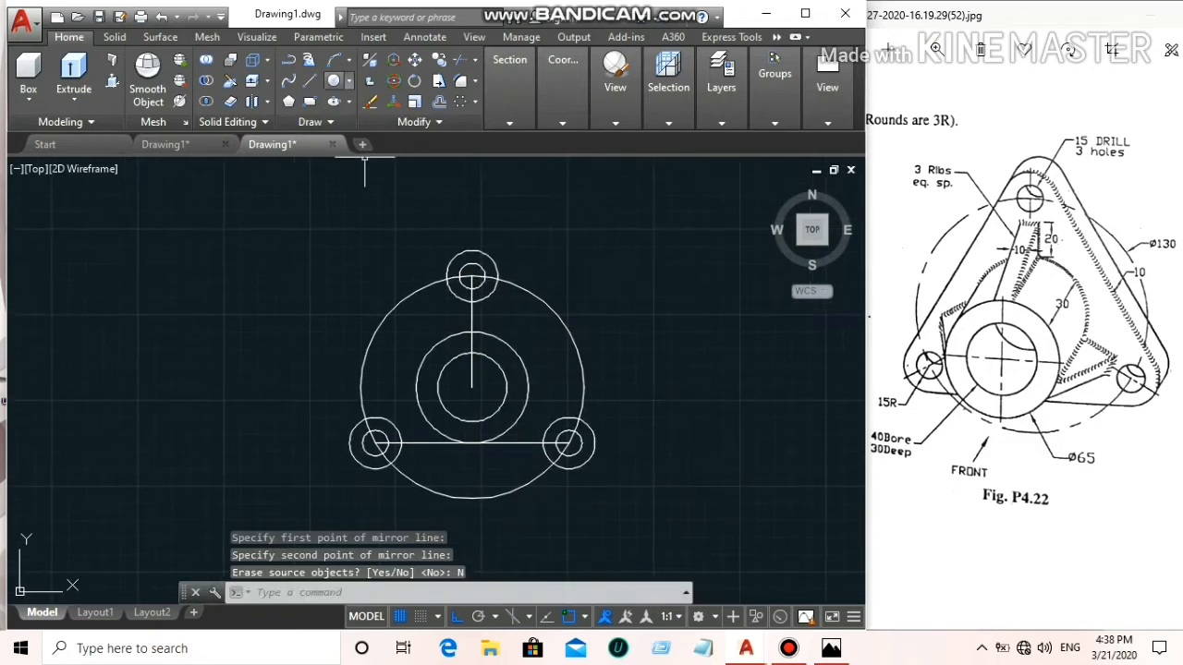
{"action": "left_click", "coordinate": [310, 81]}
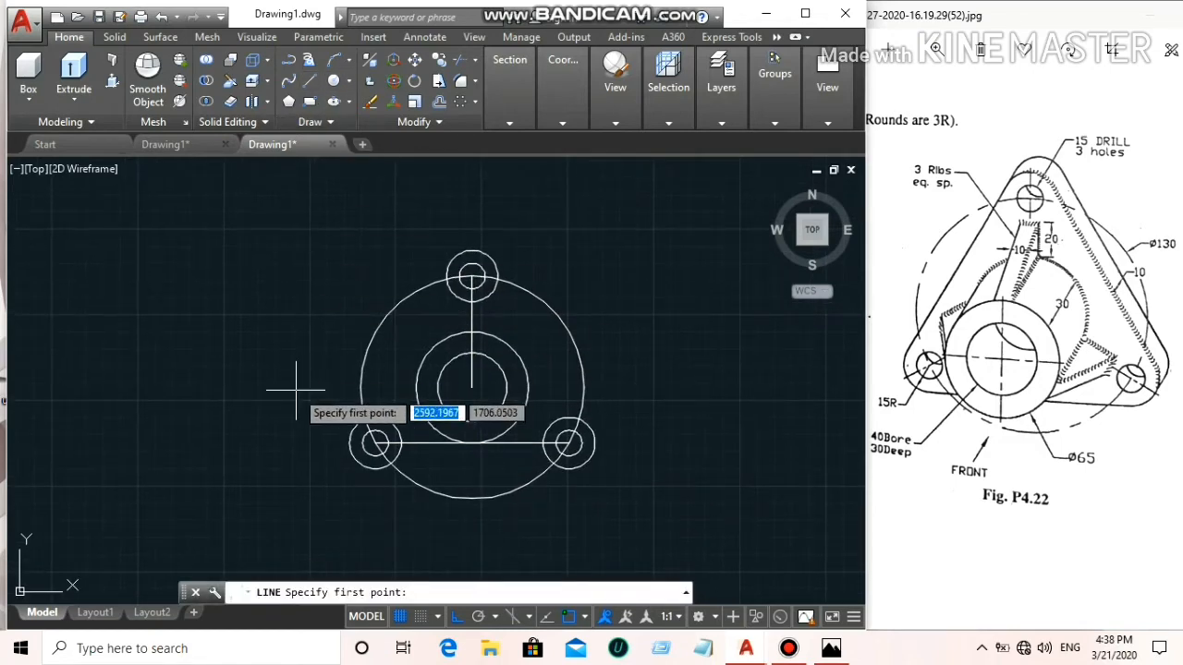
{"action": "type", "text": "tan"}
{"action": "key", "text": "Return"}
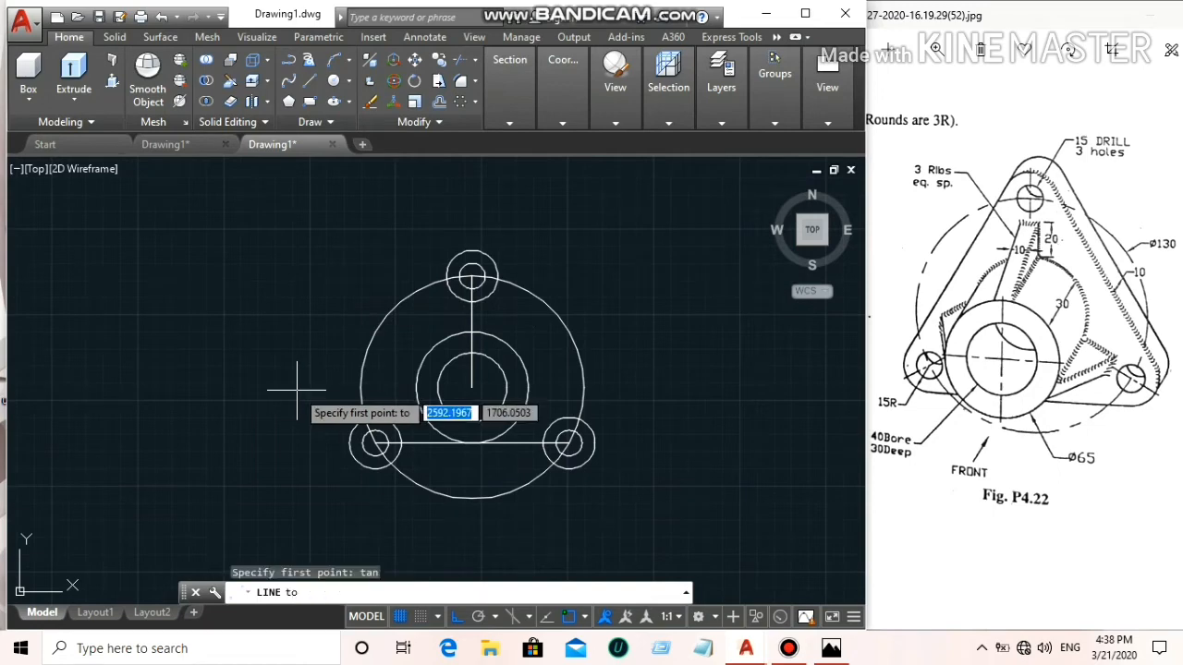
{"action": "left_click", "coordinate": [351, 432]}
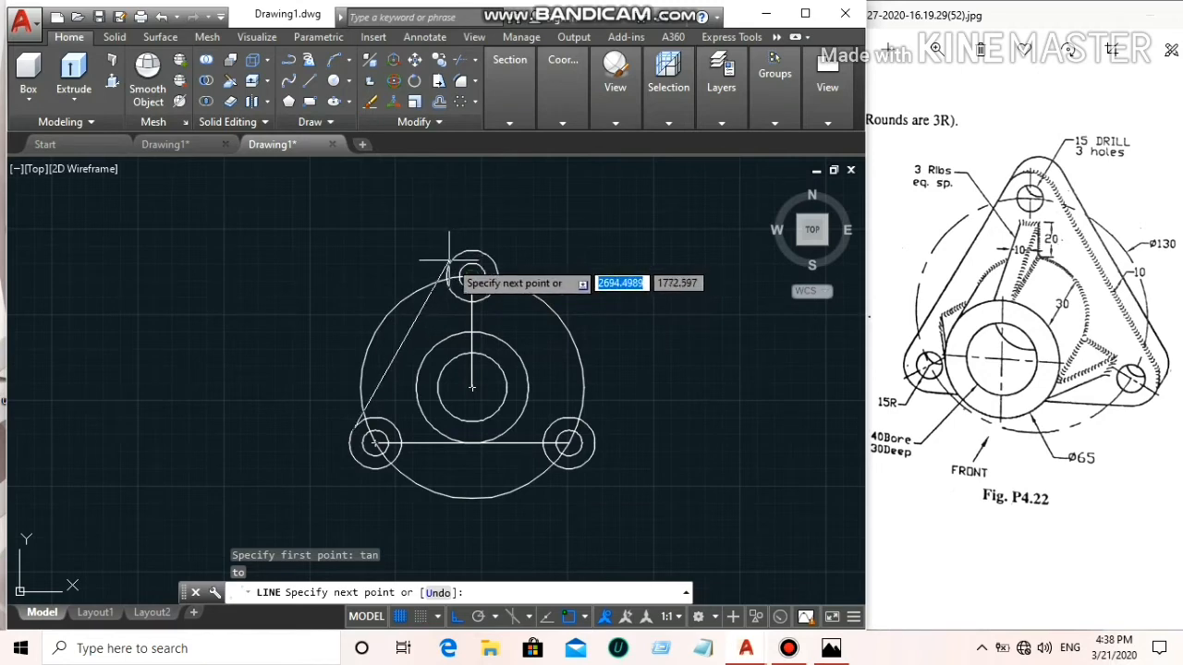
{"action": "type", "text": "ta"}
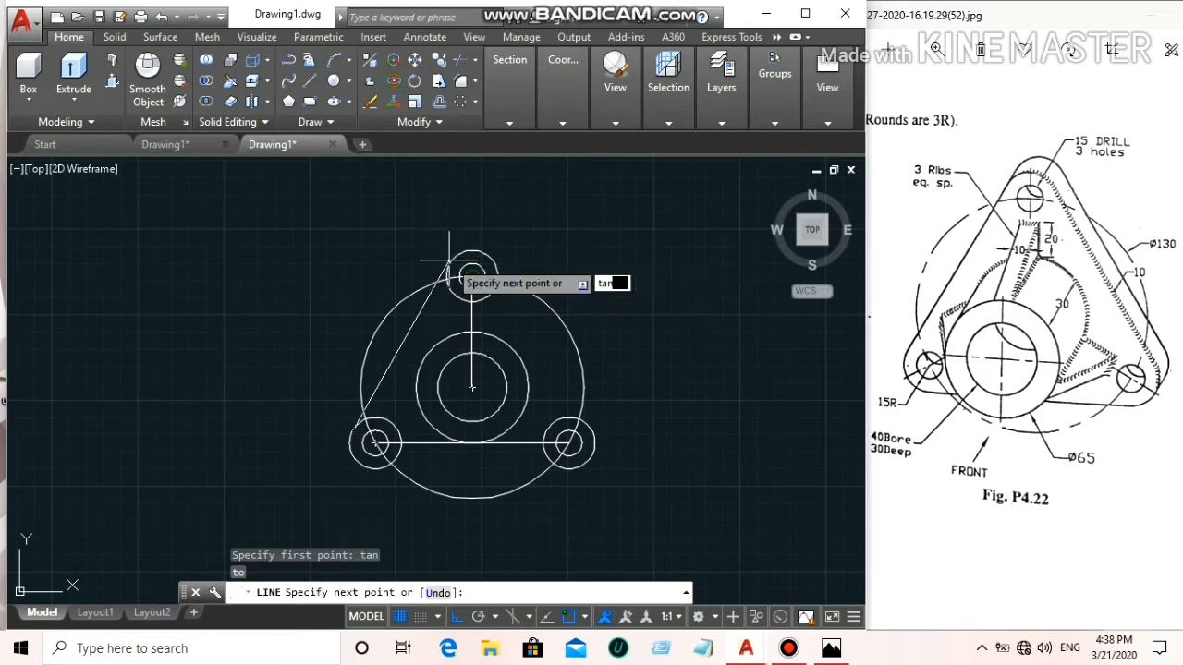
{"action": "type", "text": "n"}
{"action": "key", "text": "Return"}
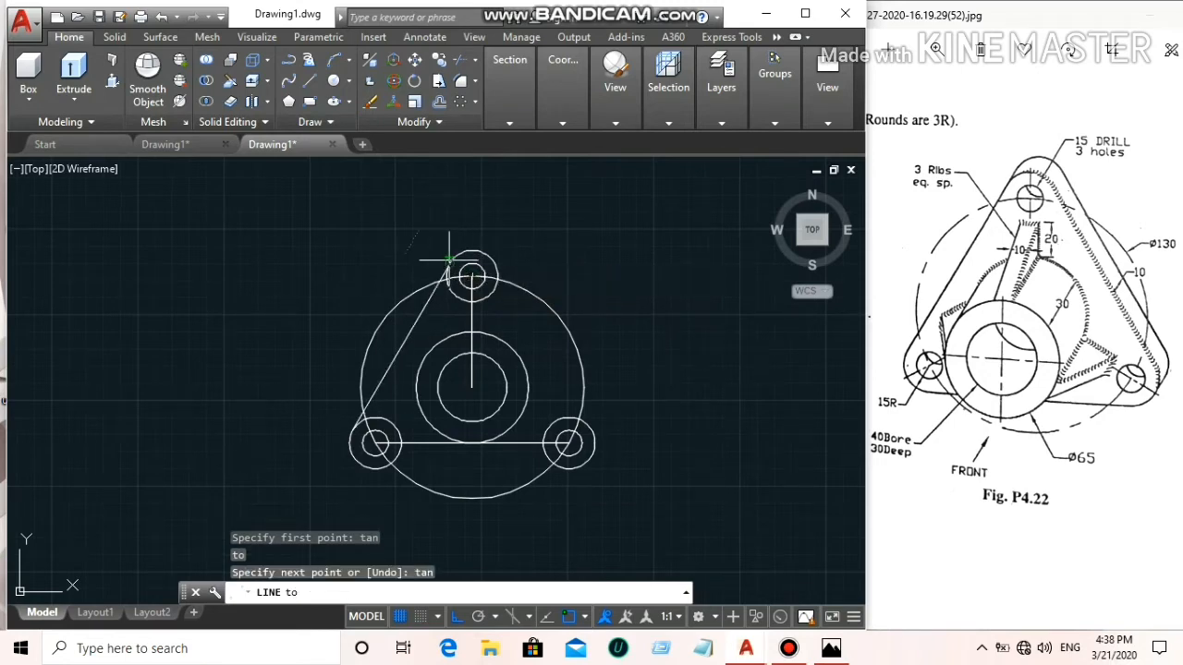
{"action": "left_click", "coordinate": [450, 264]}
{"action": "right_click", "coordinate": [565, 243]}
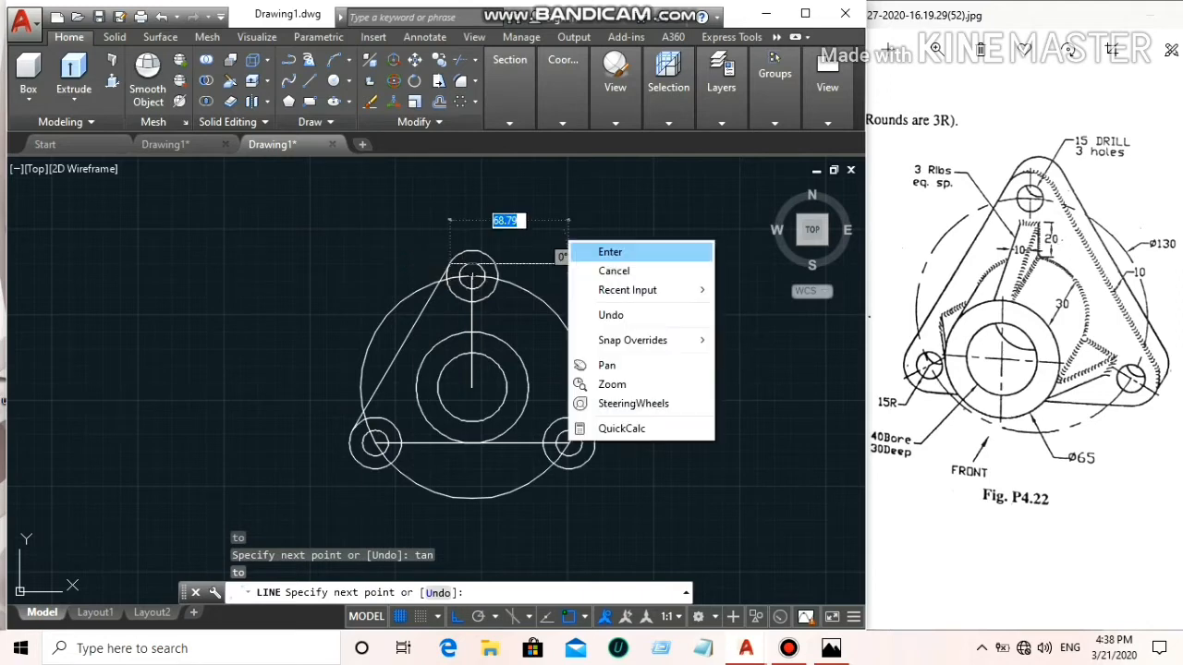
{"action": "left_click", "coordinate": [610, 253]}
Draw a line tangent to the lower-right and top outer corner circles on the outline's right side, and delete the large 130-diameter circle
{"action": "key", "text": "Return"}
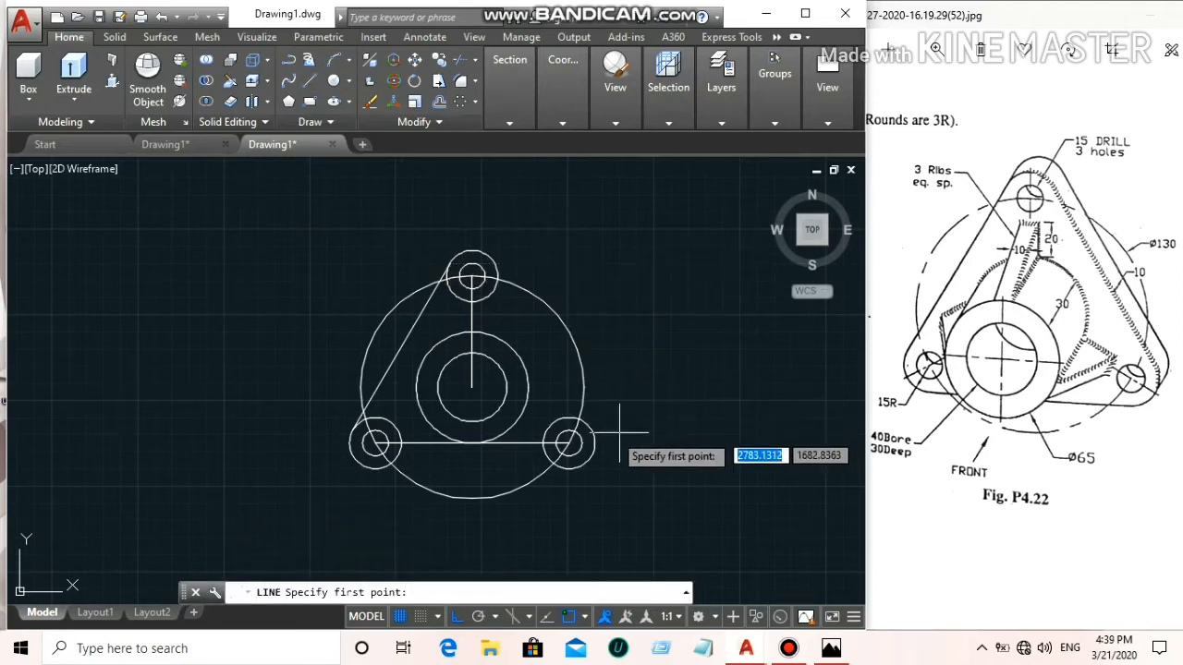
{"action": "type", "text": "tan"}
{"action": "key", "text": "Return"}
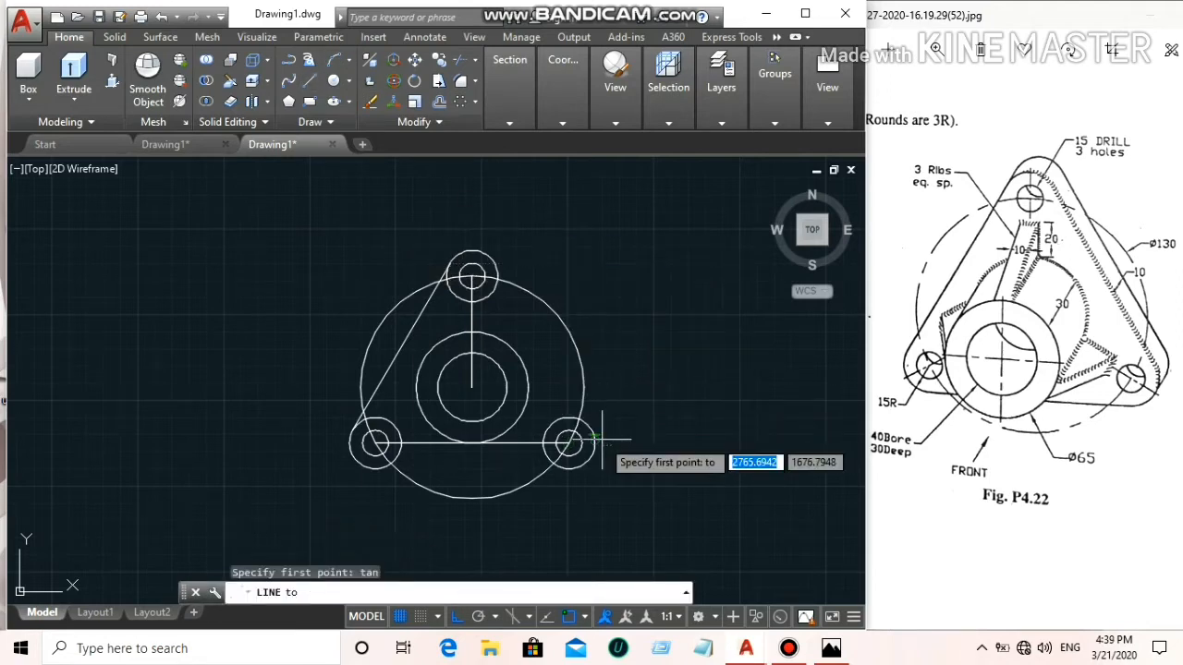
{"action": "left_click", "coordinate": [603, 431]}
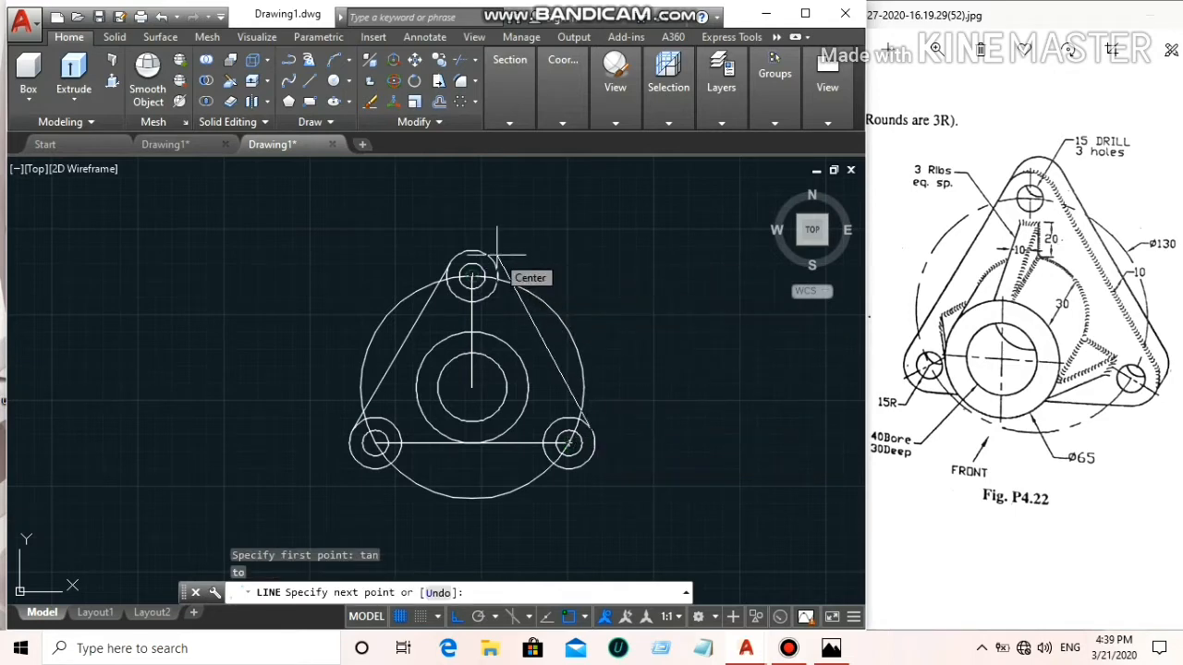
{"action": "type", "text": "tan"}
{"action": "key", "text": "Return"}
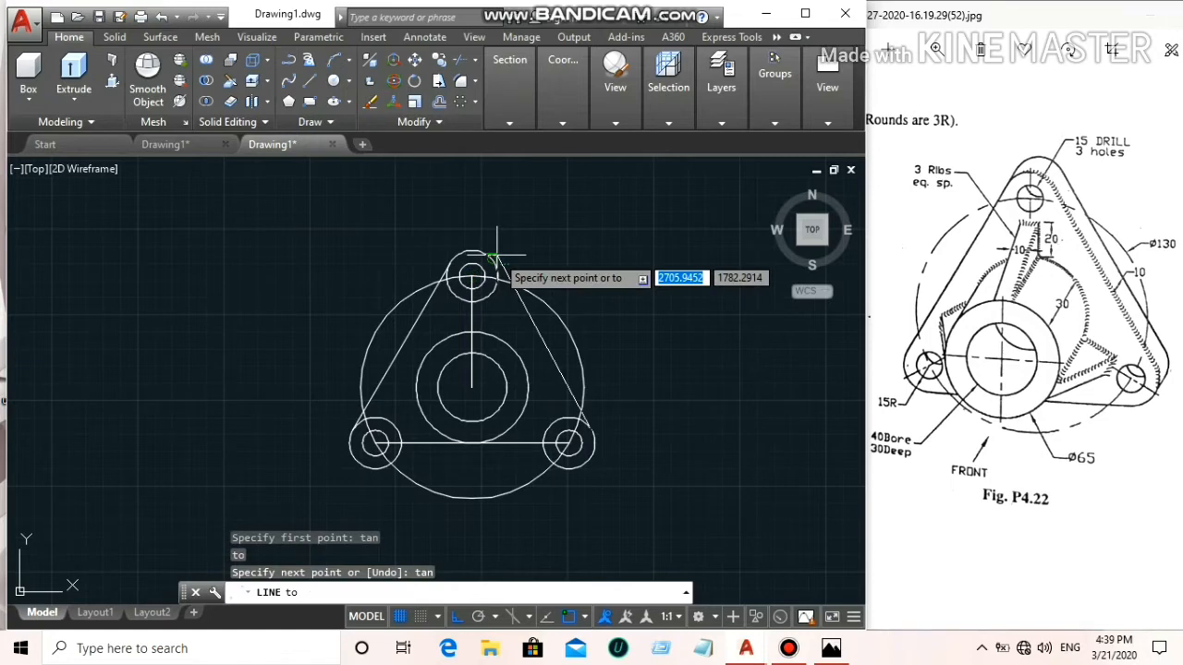
{"action": "left_click", "coordinate": [495, 255]}
{"action": "right_click", "coordinate": [490, 261]}
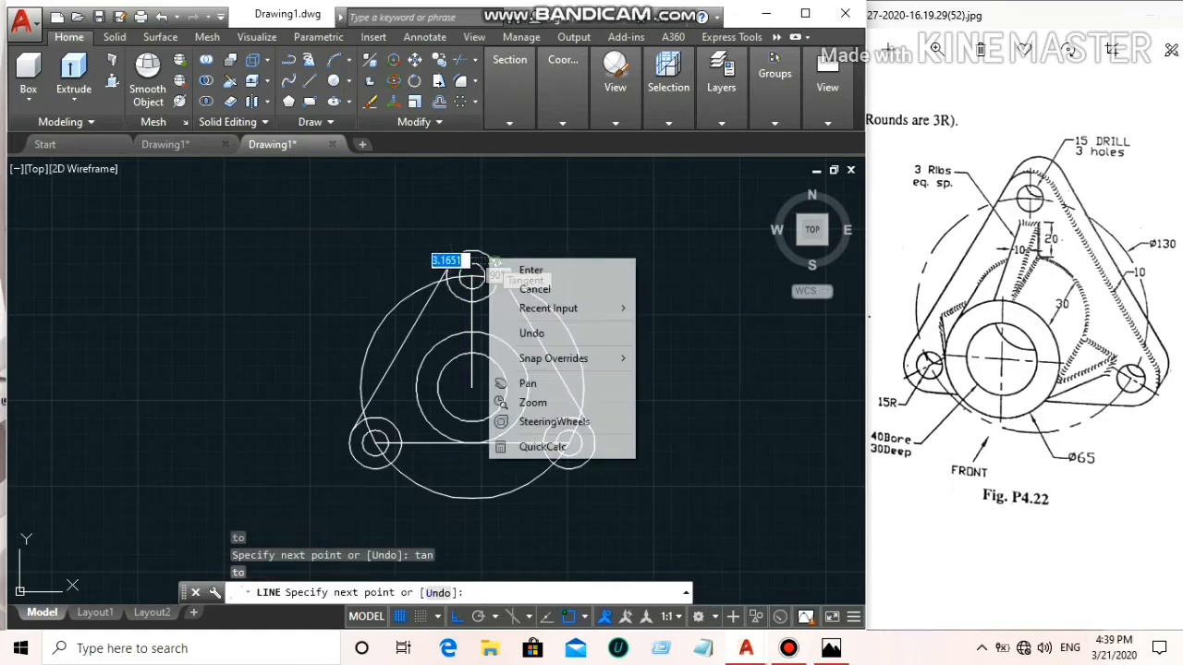
{"action": "left_click", "coordinate": [530, 269]}
{"action": "left_click", "coordinate": [575, 346]}
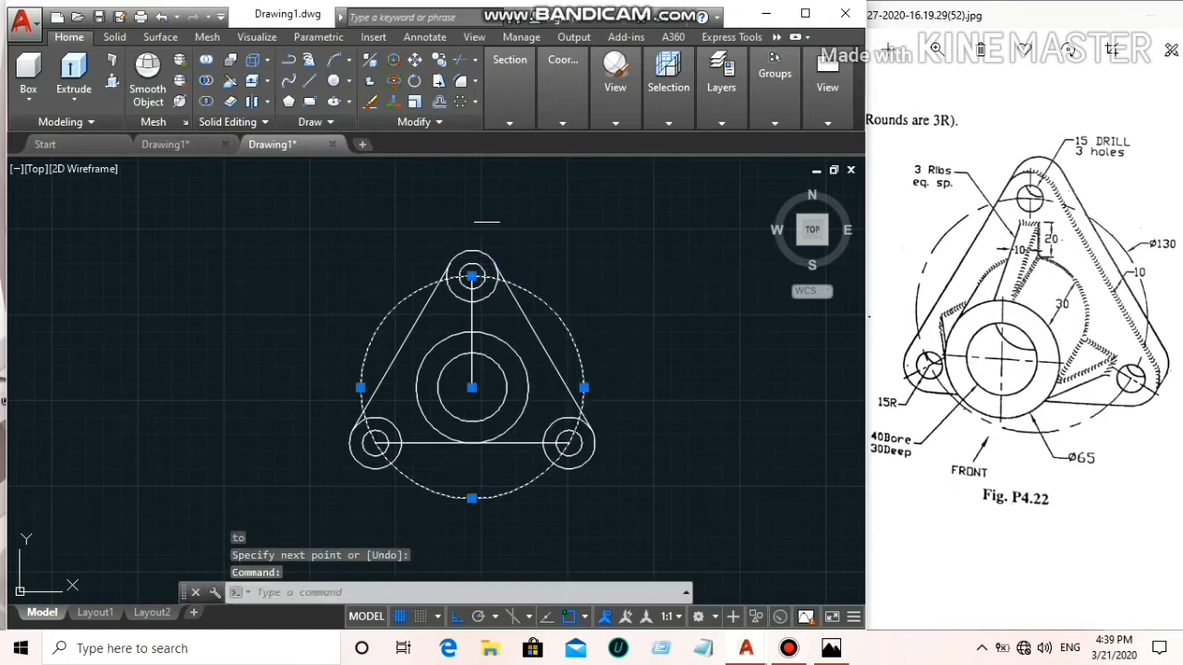
{"action": "key", "text": "Delete"}
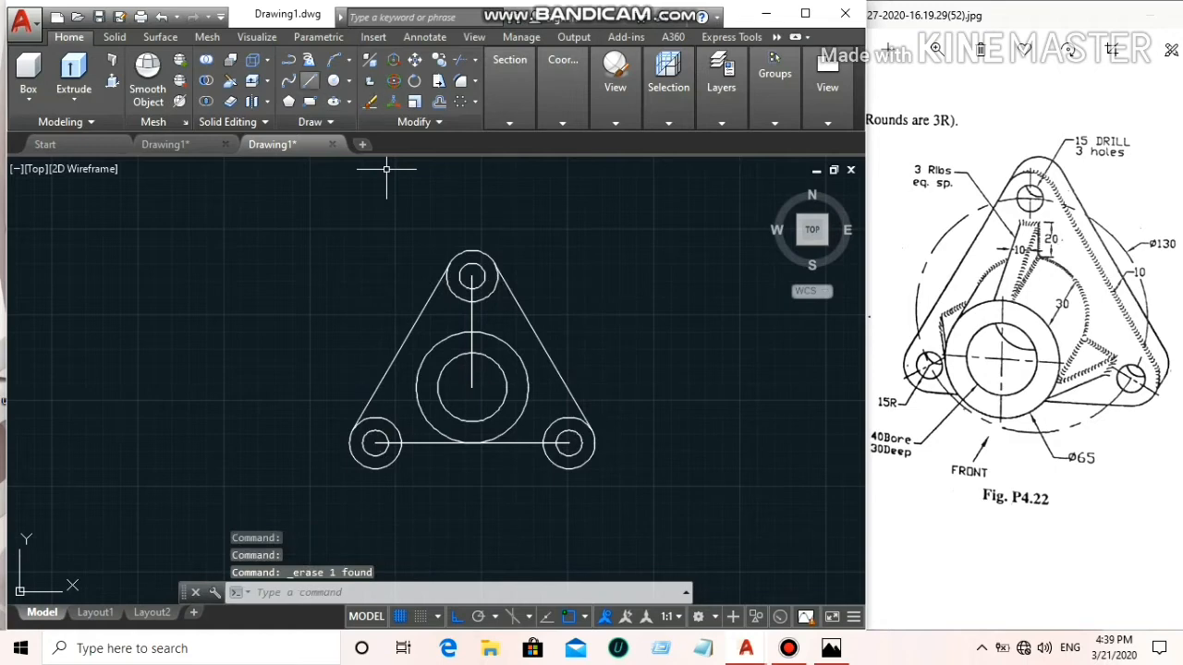
Draw a line tangent to the undersides of the lower-left and lower-right outer corner circles, closing the triangular outline
{"action": "type", "text": "l"}
{"action": "key", "text": "Return"}
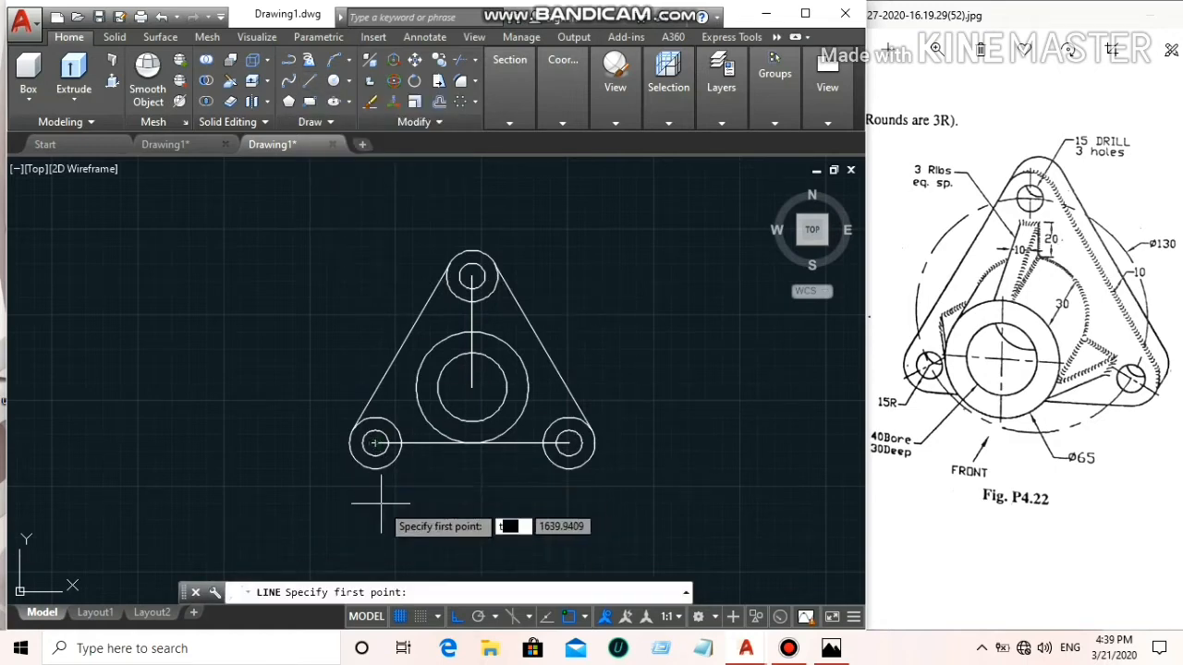
{"action": "type", "text": "tan"}
{"action": "key", "text": "Return"}
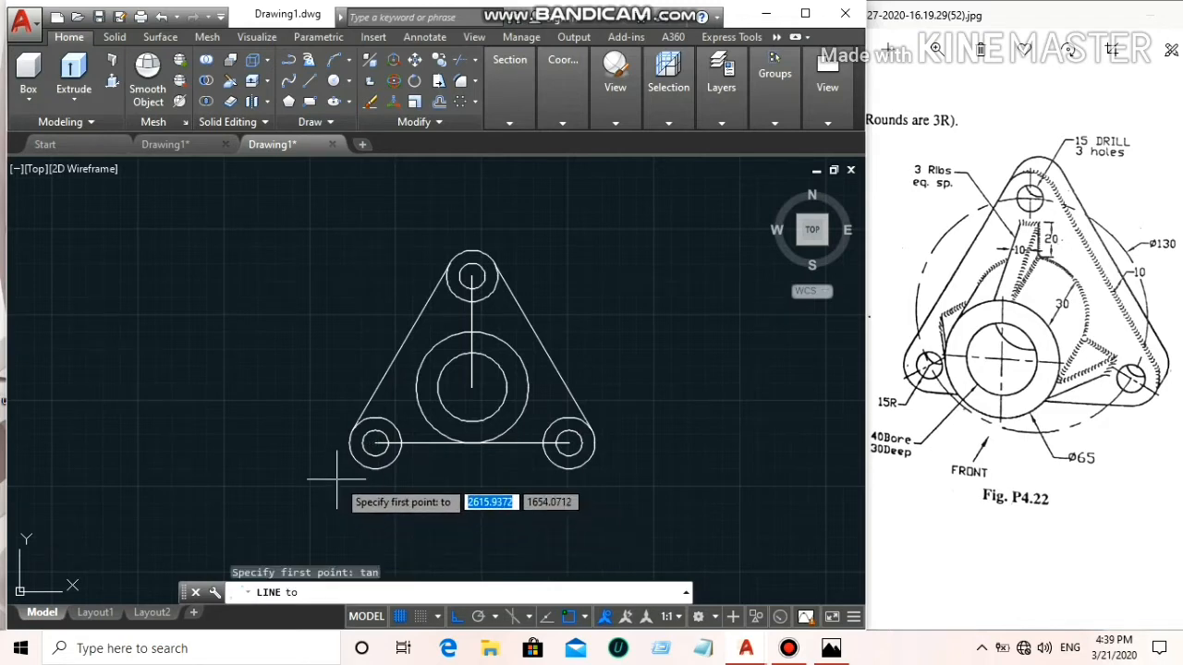
{"action": "left_click", "coordinate": [369, 470]}
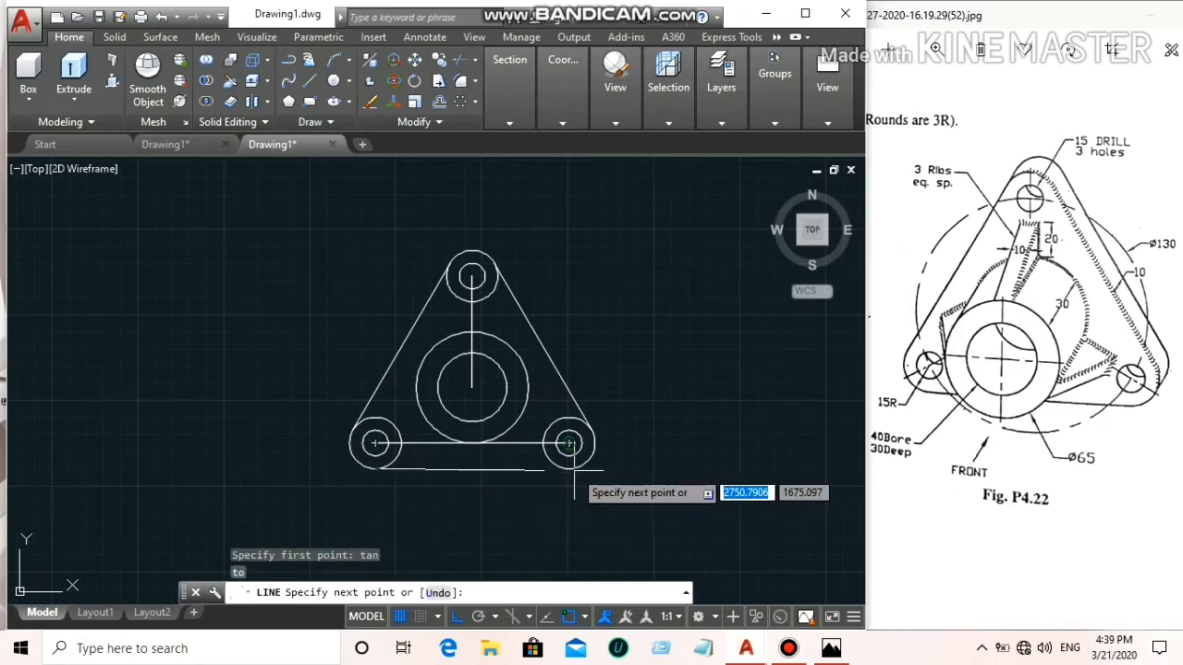
{"action": "type", "text": "t"}
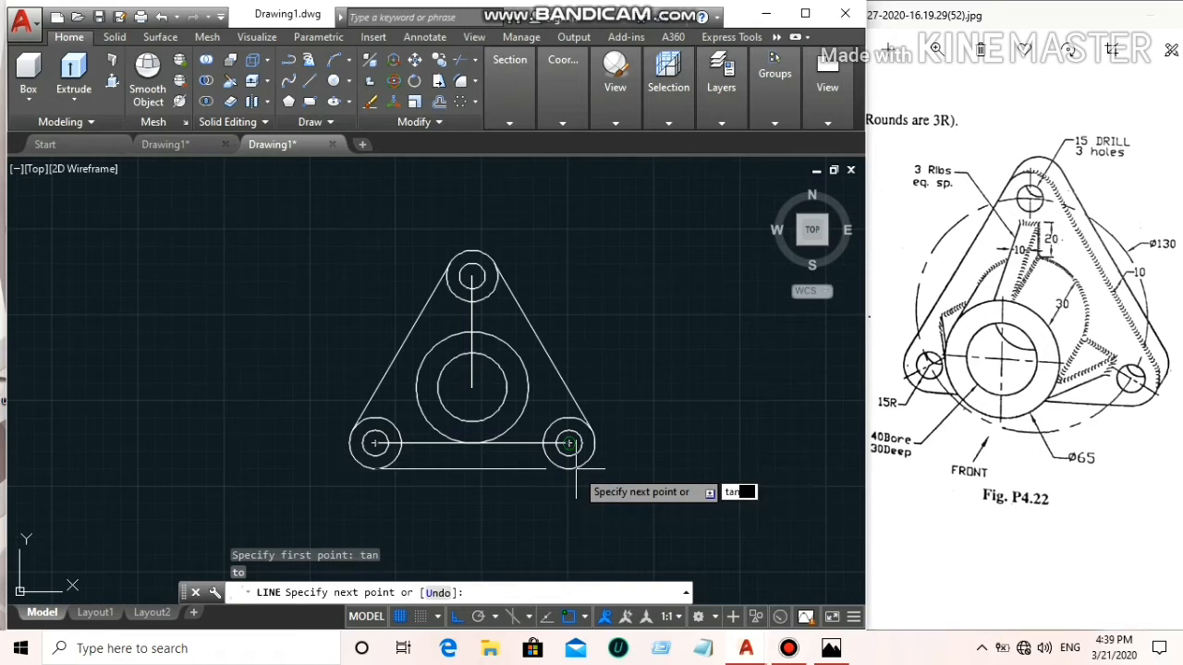
{"action": "type", "text": "an"}
{"action": "key", "text": "Return"}
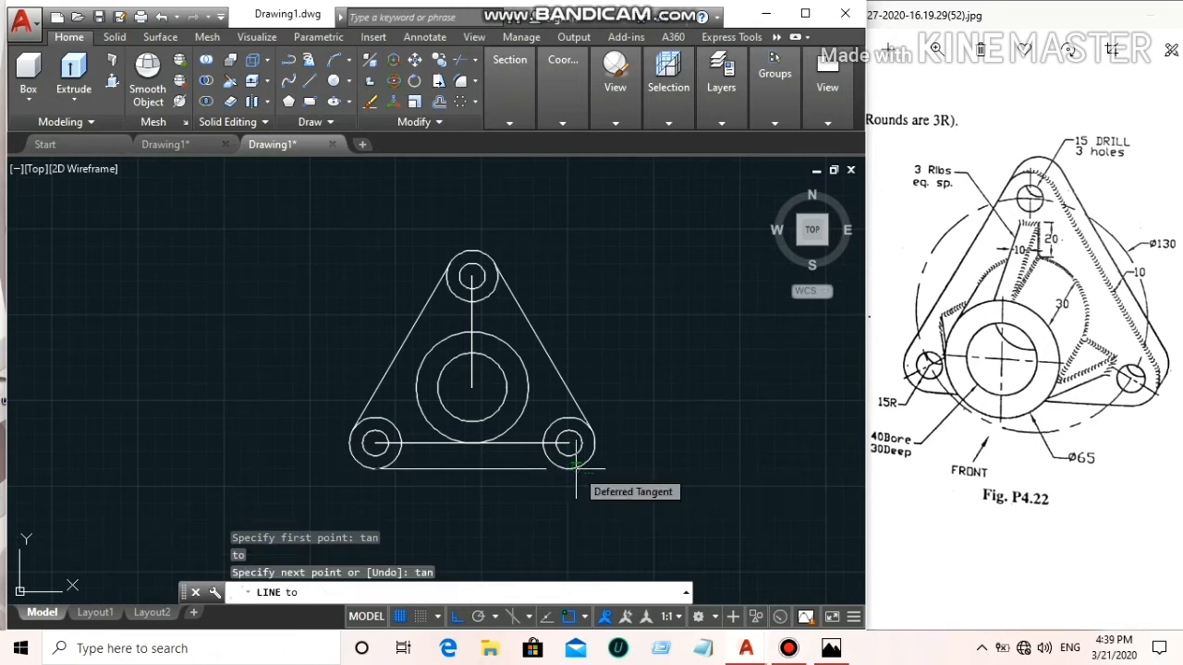
{"action": "left_click", "coordinate": [576, 471]}
{"action": "right_click", "coordinate": [631, 468]}
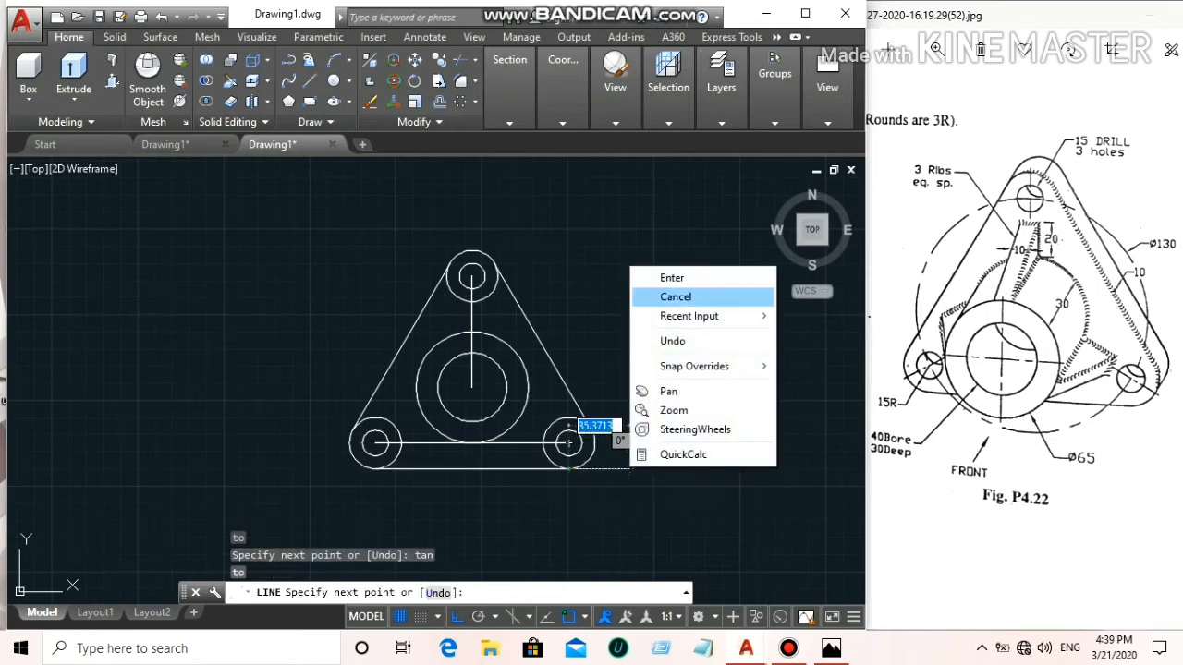
{"action": "left_click", "coordinate": [671, 277]}
Erase the horizontal and vertical construction lines that join the circle centres
{"action": "left_click", "coordinate": [521, 444]}
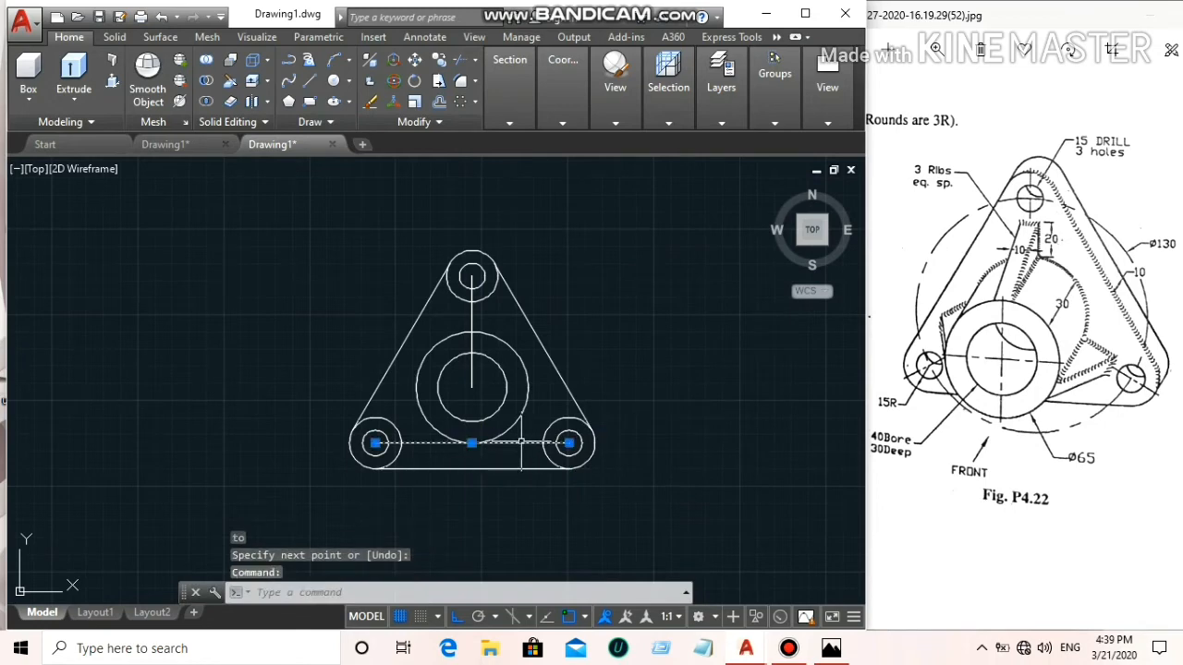
{"action": "left_click", "coordinate": [472, 316]}
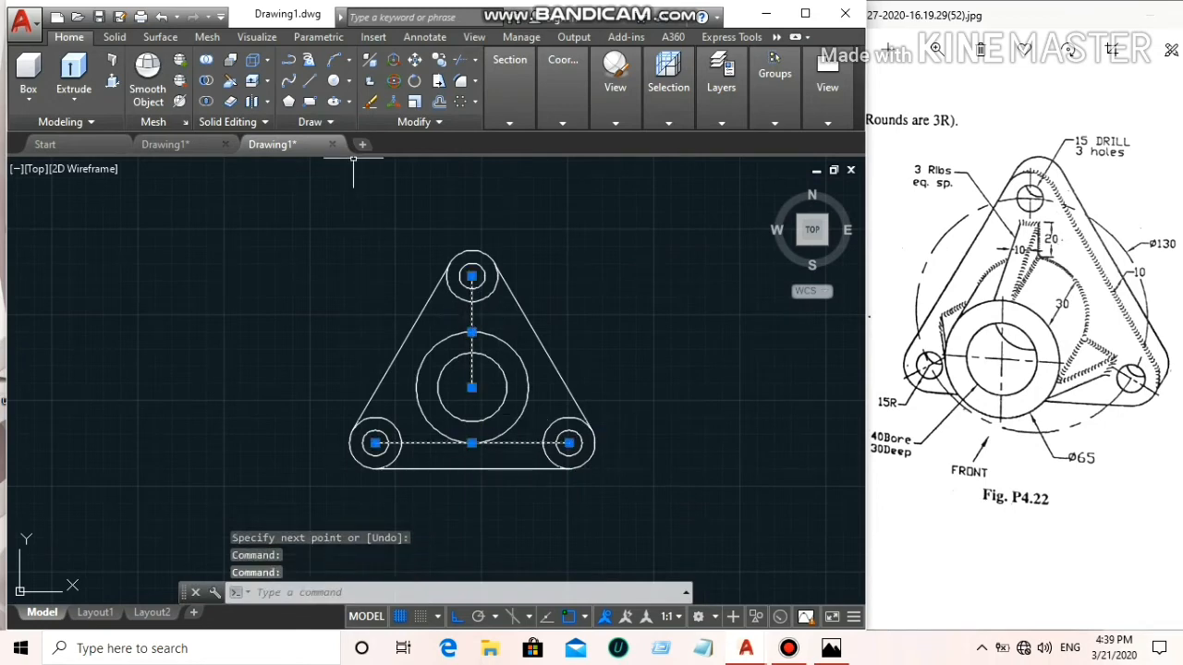
{"action": "left_click", "coordinate": [369, 102]}
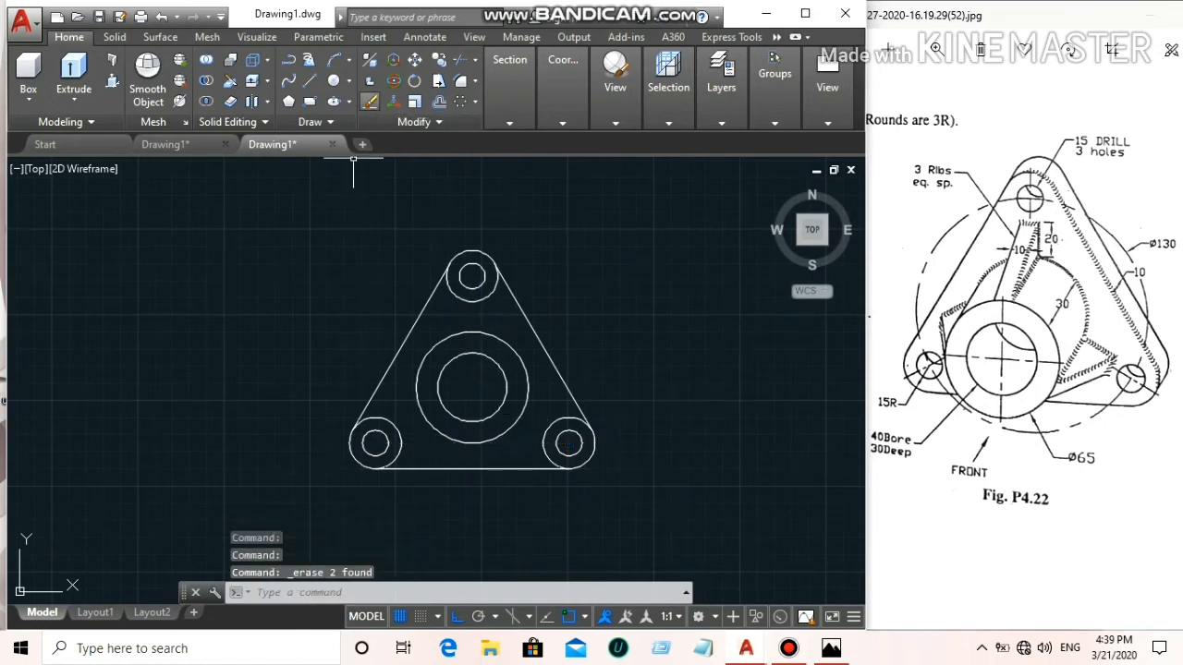
Trim off the inner arcs of the three outer corner circles between the tangent lines, leaving a rounded triangular outline
{"action": "middle_click_drag", "start_coordinate": [649, 277], "coordinate": [637, 264]}
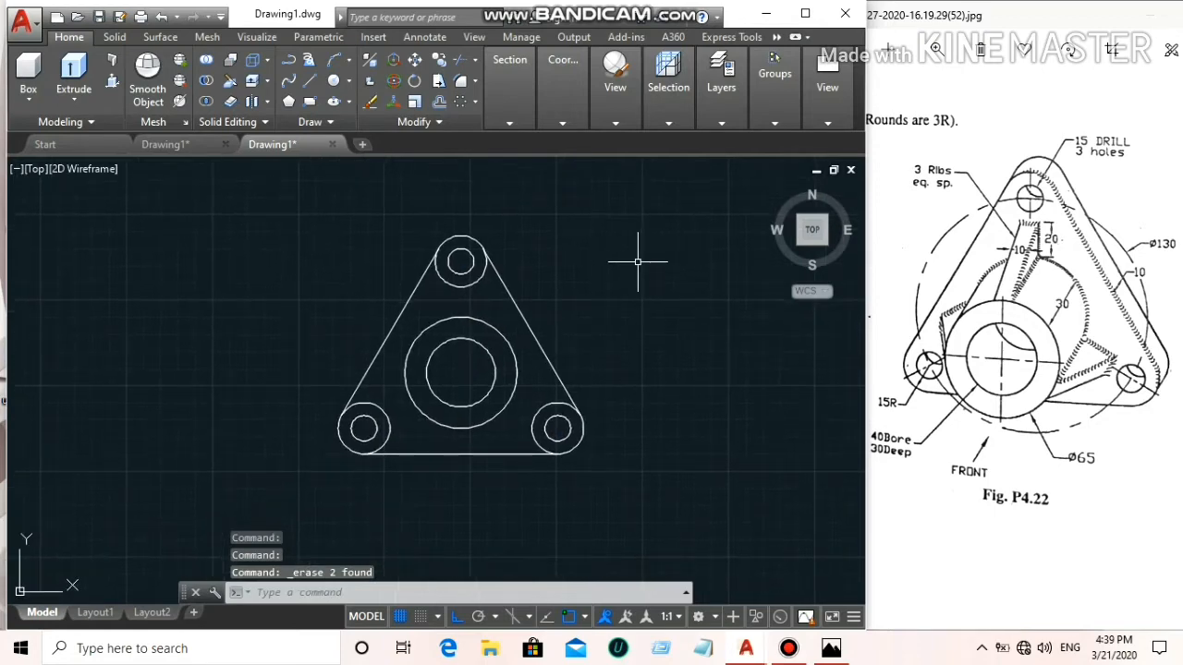
{"action": "left_click", "coordinate": [510, 92]}
{"action": "left_click", "coordinate": [459, 59]}
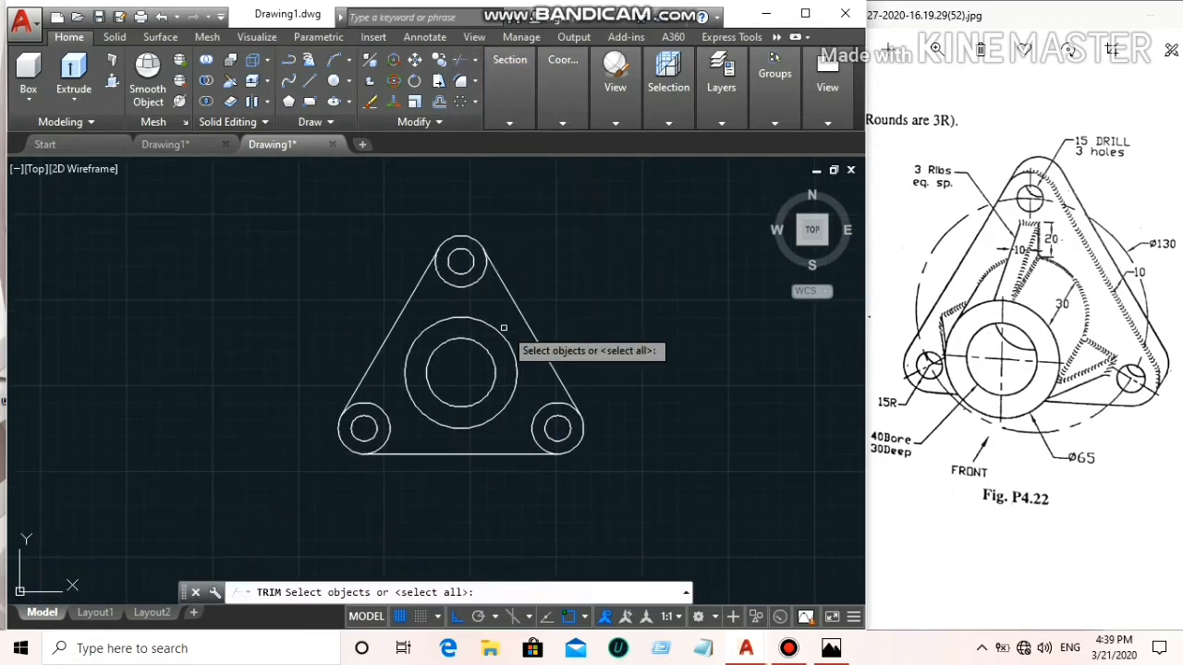
{"action": "key", "text": "Return"}
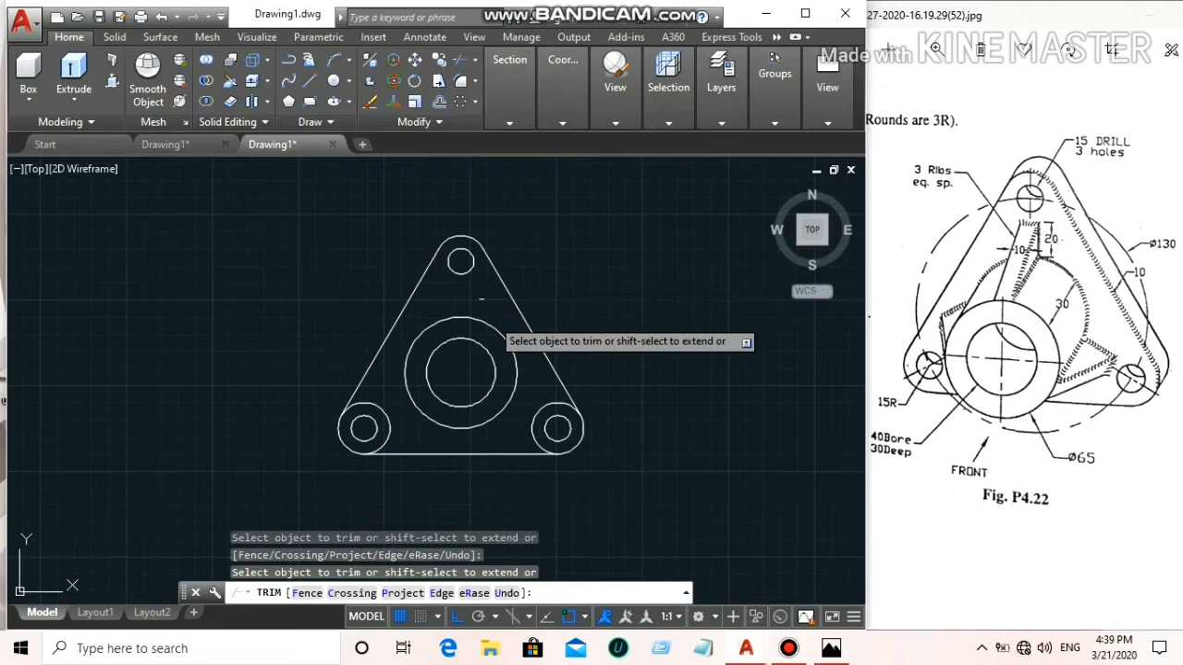
{"action": "left_click", "coordinate": [545, 406]}
{"action": "left_click", "coordinate": [389, 428]}
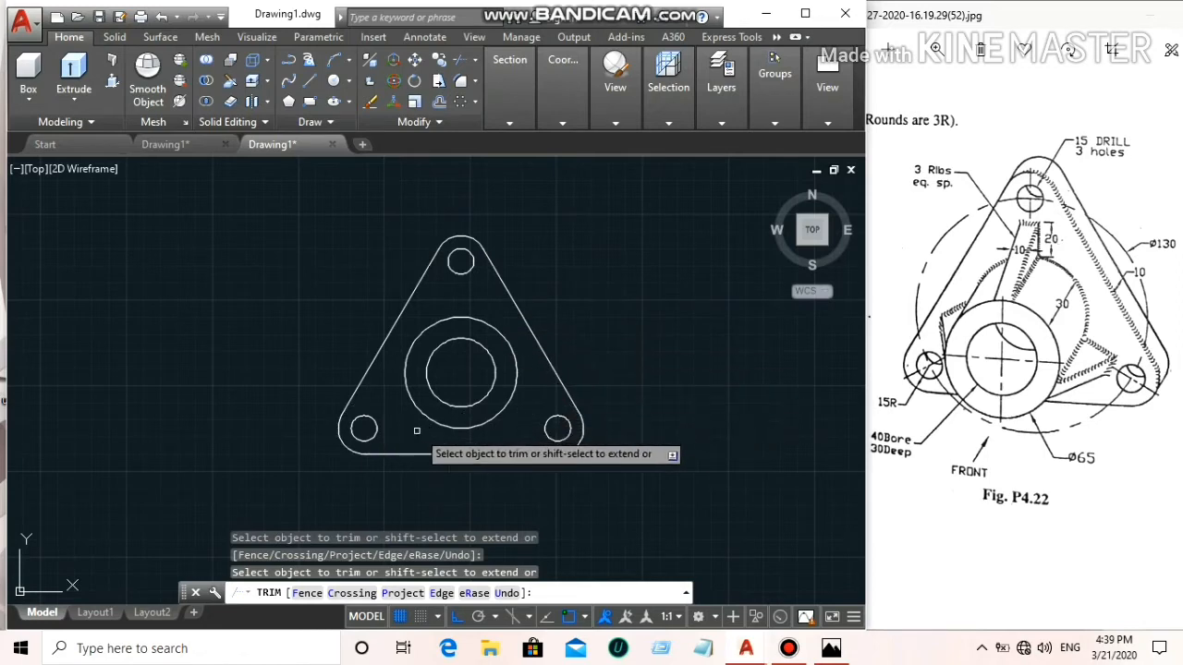
Presspull the flange area between the rounded triangular outline, the three drill holes and the 65-diameter circle to a height of 10
{"action": "middle_click_drag", "start_coordinate": [605, 344], "coordinate": [598, 328]}
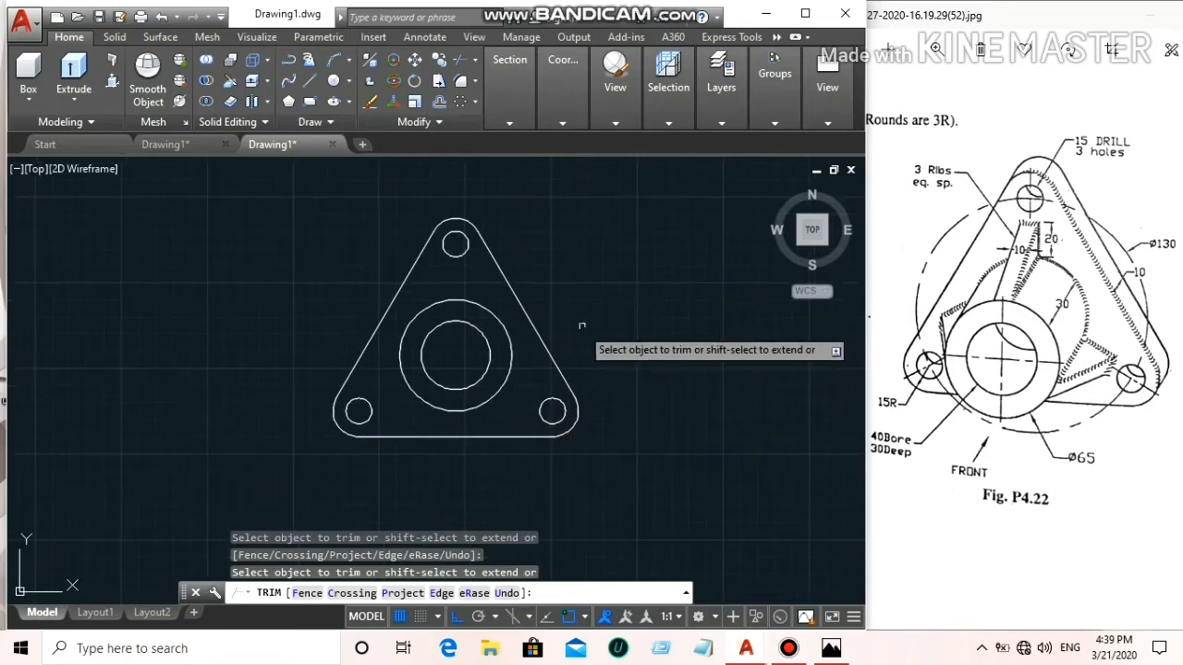
{"action": "left_click_drag", "start_coordinate": [809, 231], "coordinate": [830, 203]}
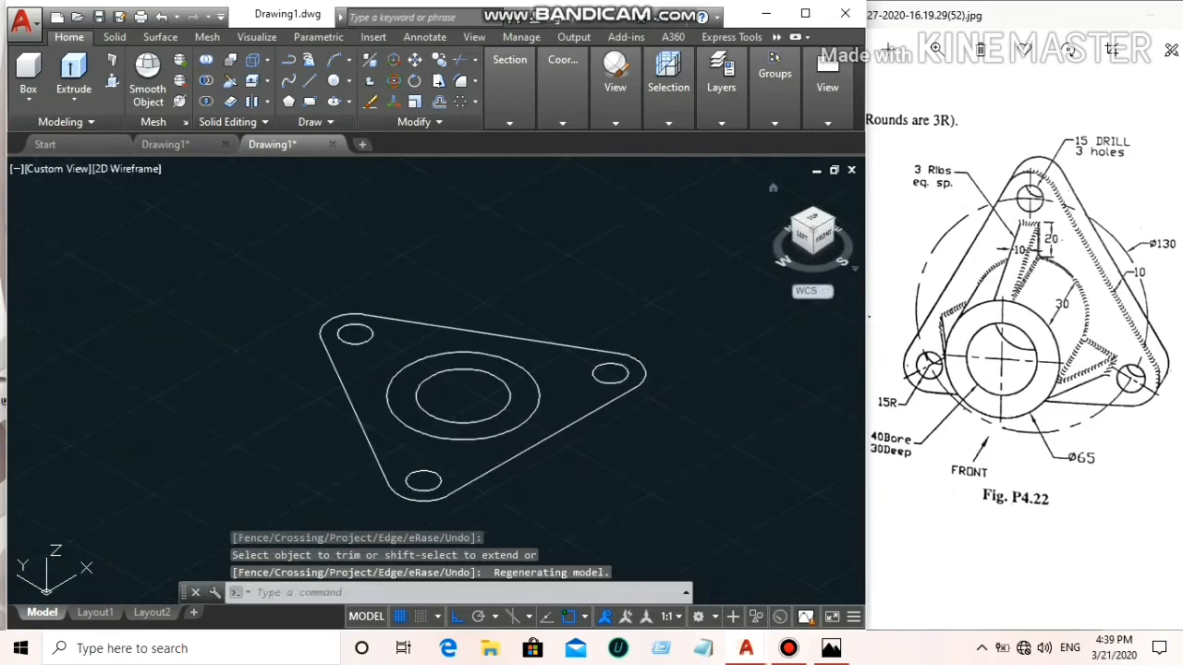
{"action": "middle_click_drag", "start_coordinate": [591, 356], "coordinate": [518, 365], "text": "shift"}
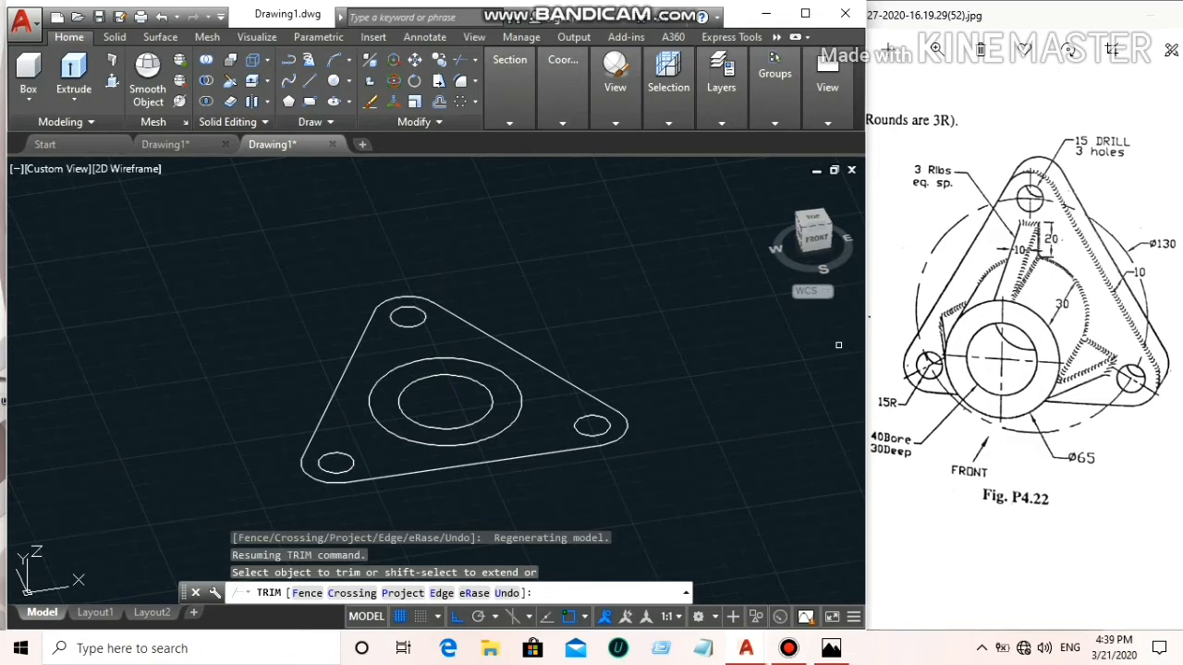
{"action": "middle_click_drag", "start_coordinate": [748, 389], "coordinate": [707, 352]}
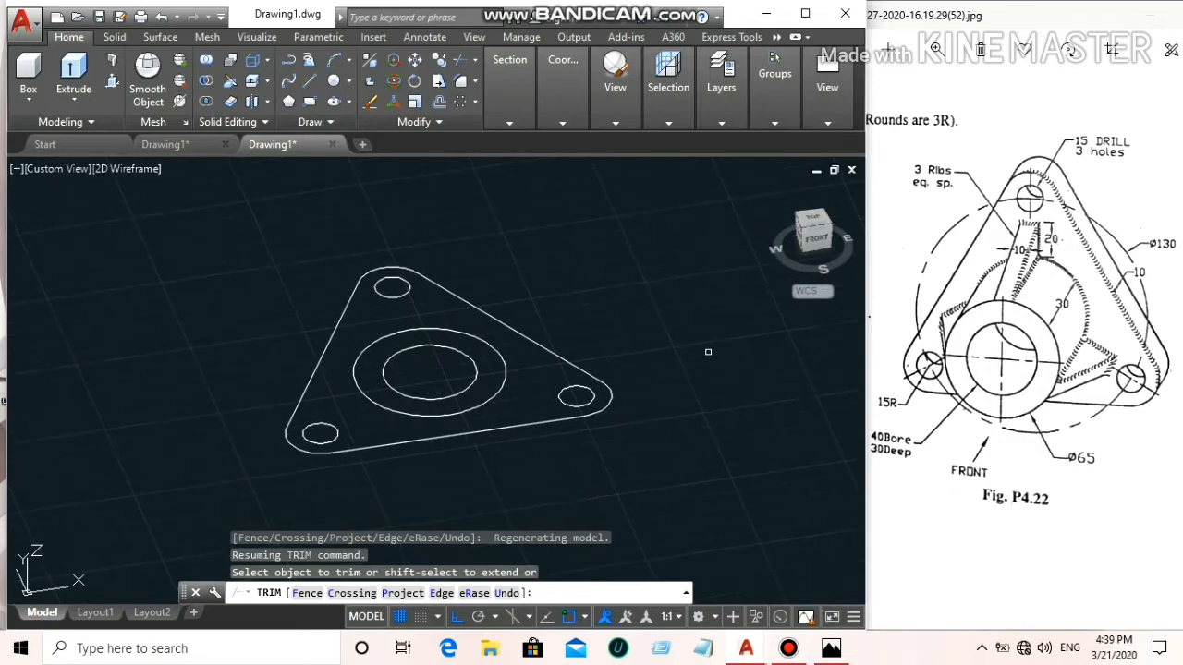
{"action": "left_click", "coordinate": [112, 81]}
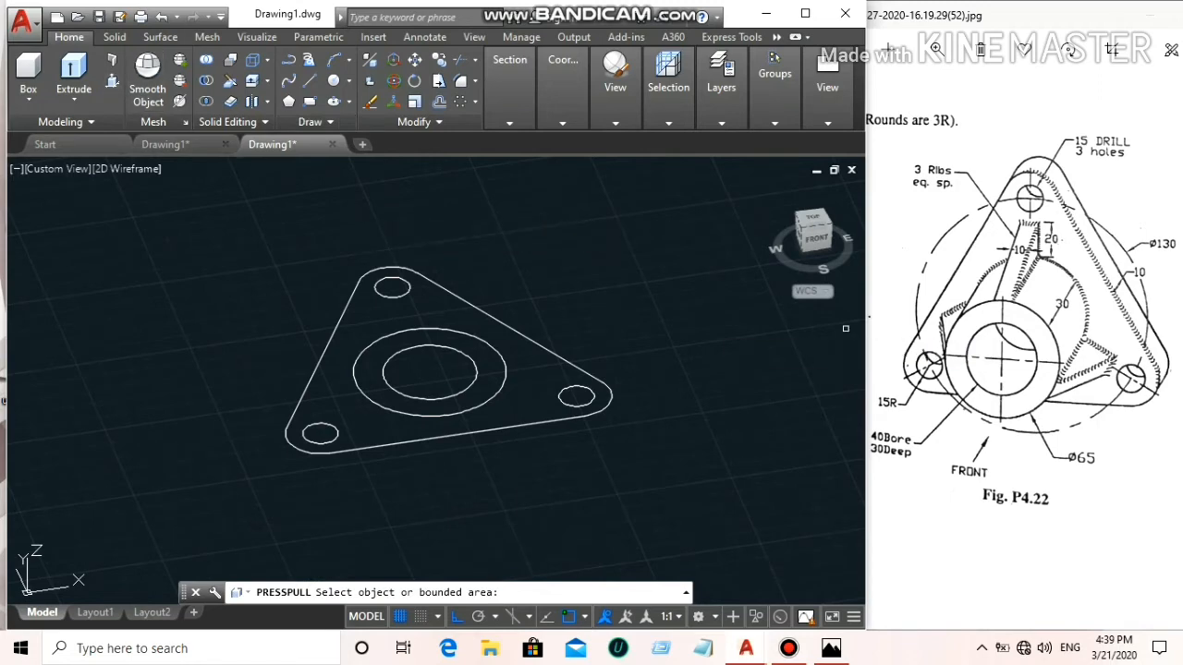
{"action": "left_click", "coordinate": [544, 373]}
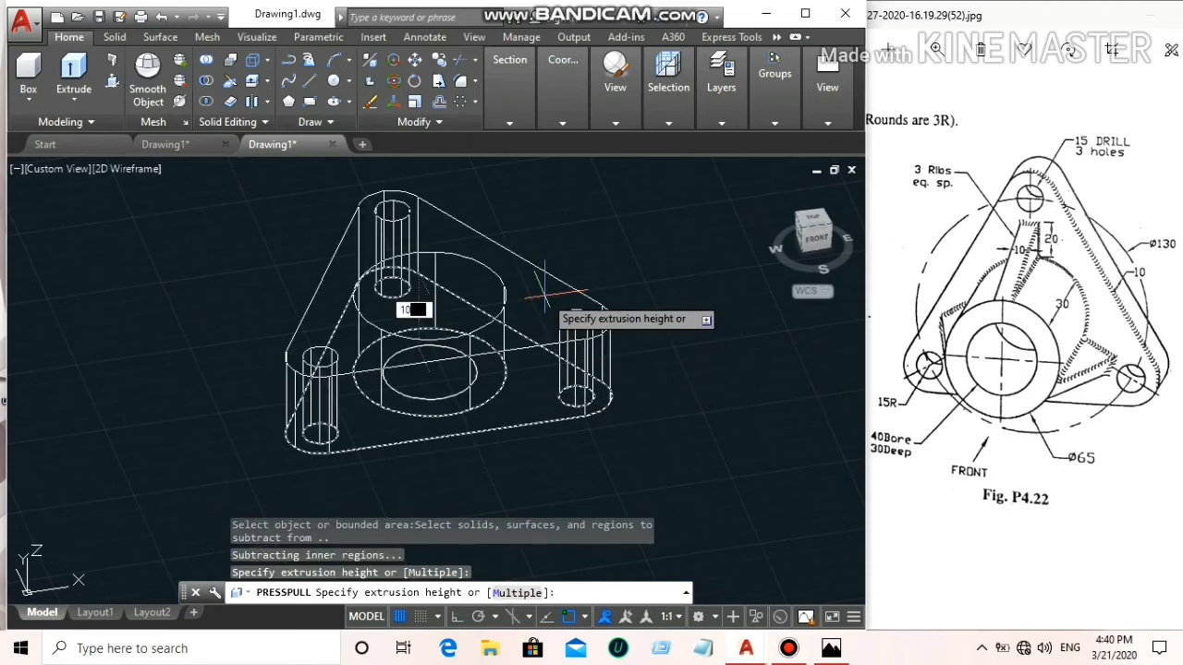
{"action": "key", "text": "Return"}
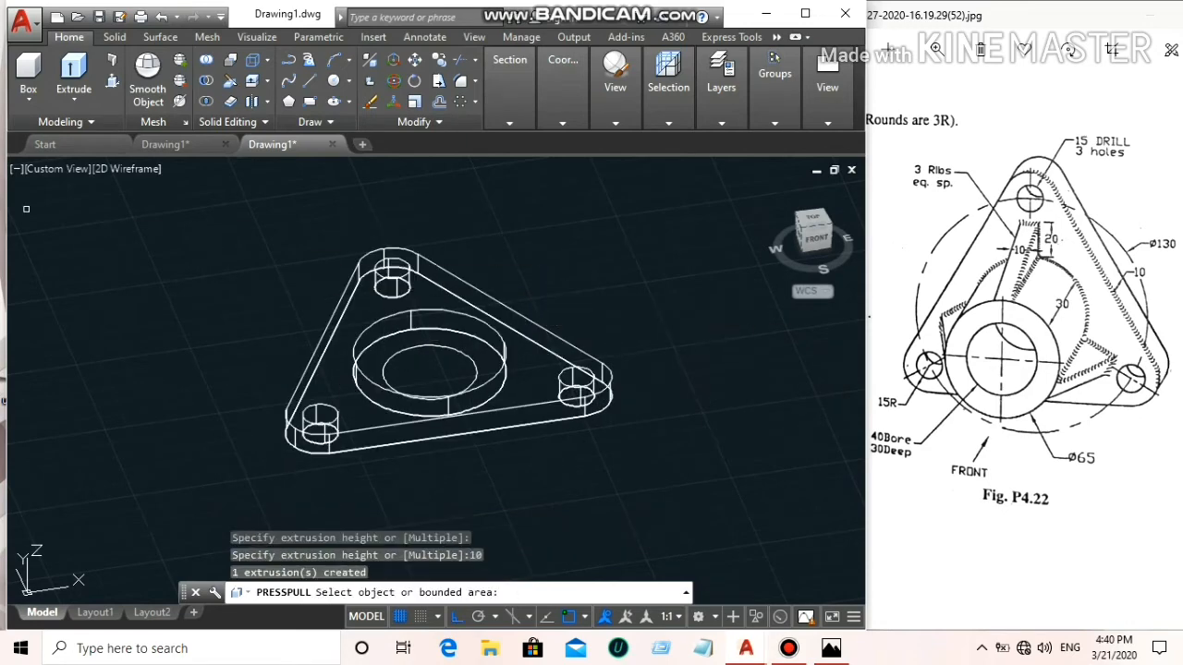
{"action": "key", "text": "Escape"}
Show the model in the Shaded visual style and presspull the ring between the bore circle and the 65-diameter circle to a height of 10
{"action": "left_click", "coordinate": [139, 168]}
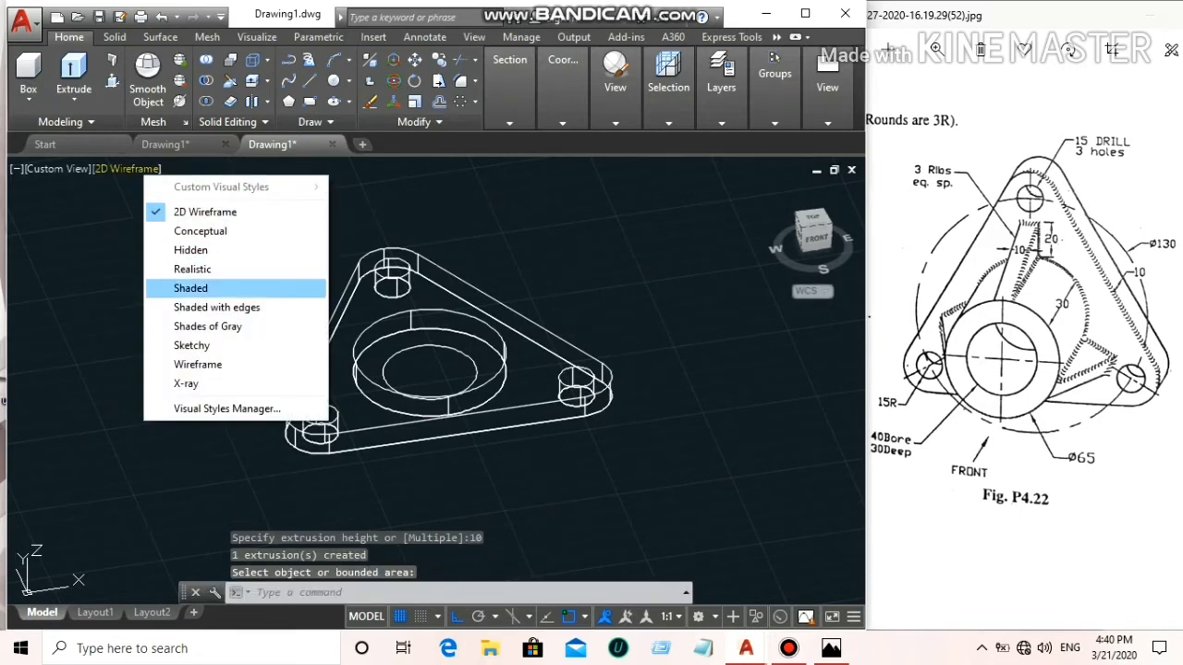
{"action": "left_click", "coordinate": [191, 288]}
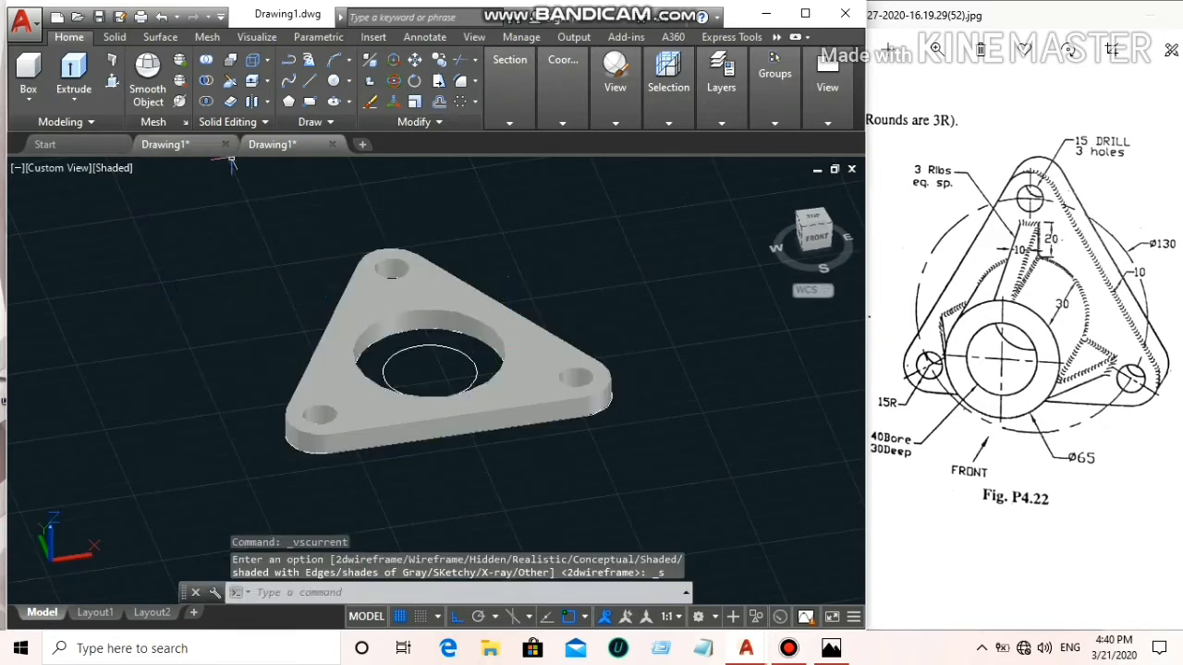
{"action": "left_click", "coordinate": [112, 81]}
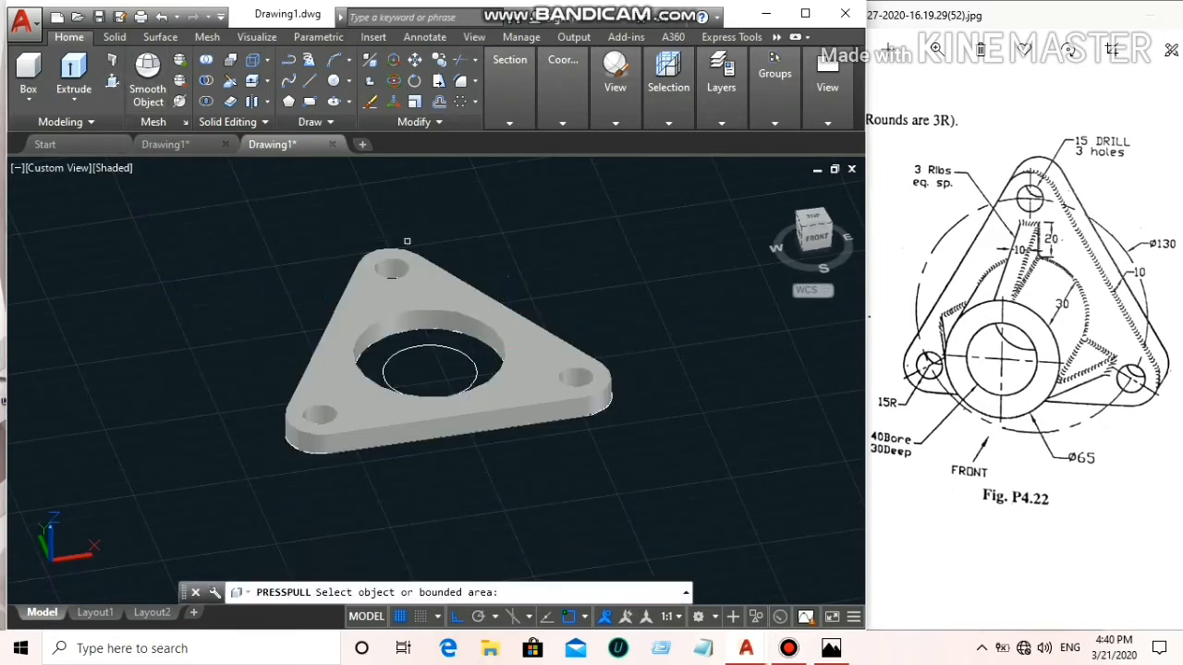
{"action": "left_click", "coordinate": [485, 353]}
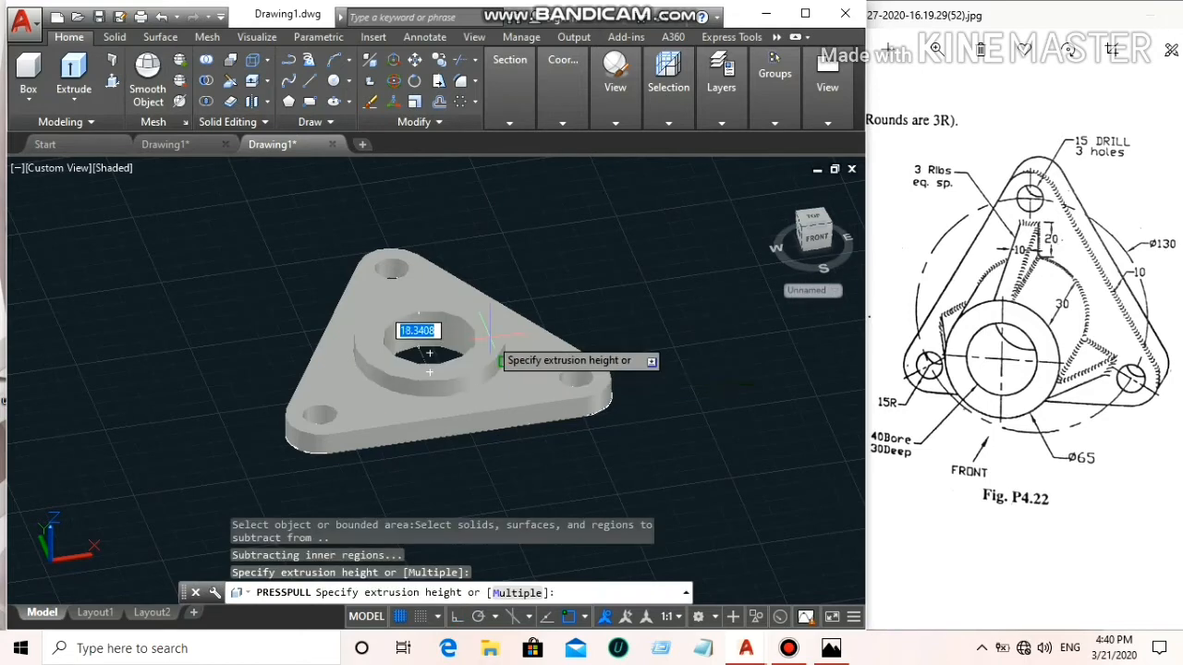
{"action": "type", "text": "10"}
{"action": "key", "text": "Return"}
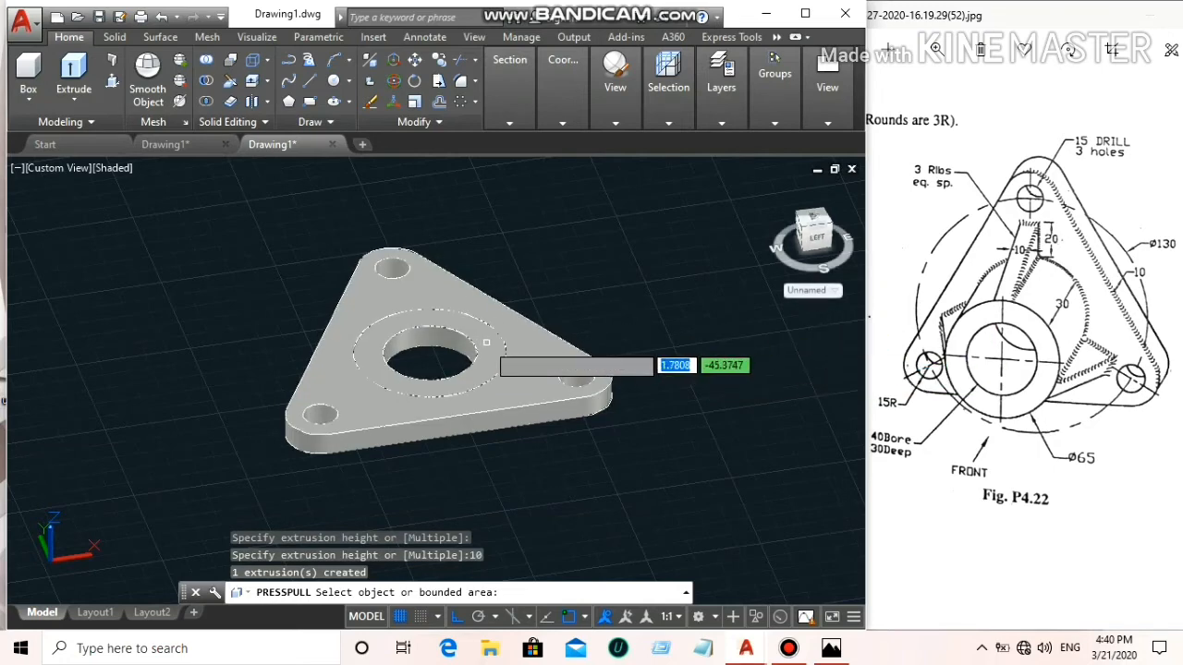
Presspull the top face of the central ring upward by 30 to form the boss
{"action": "left_click", "coordinate": [486, 342]}
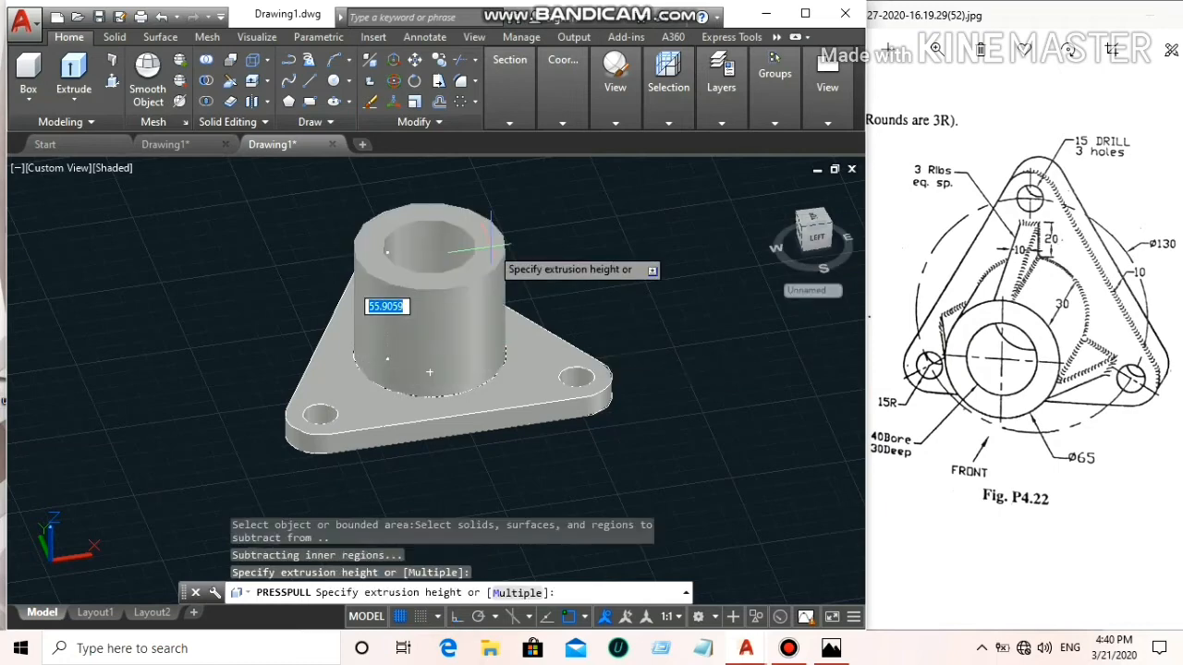
{"action": "key", "text": "Return"}
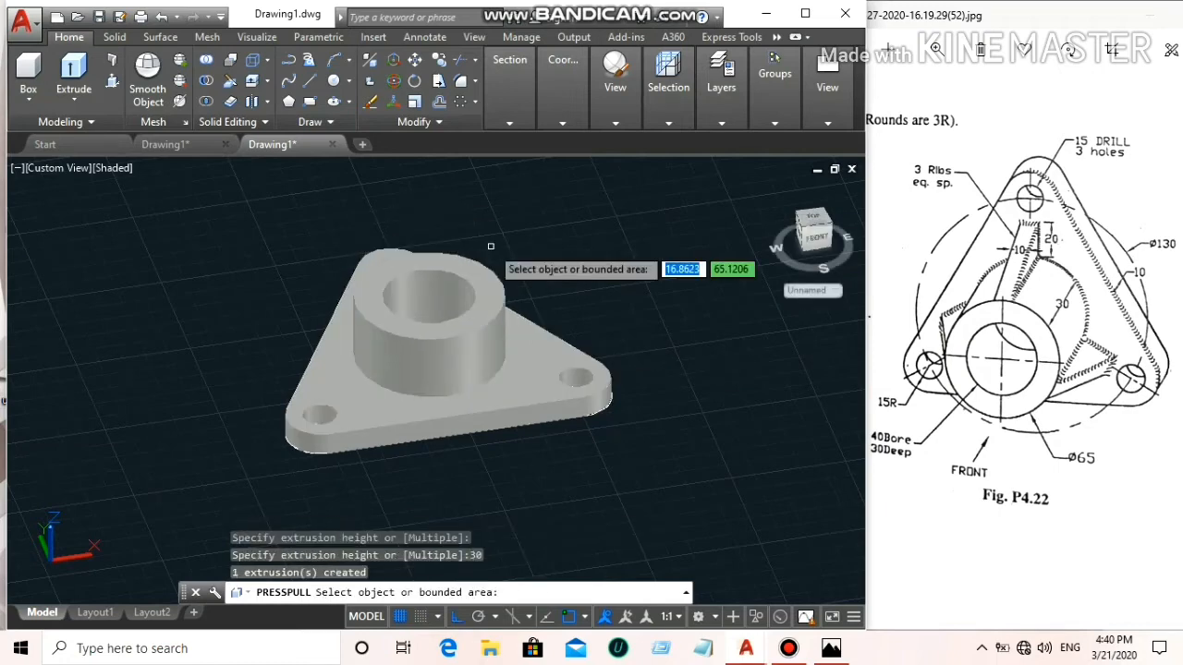
{"action": "middle_click_drag", "start_coordinate": [611, 266], "coordinate": [612, 299]}
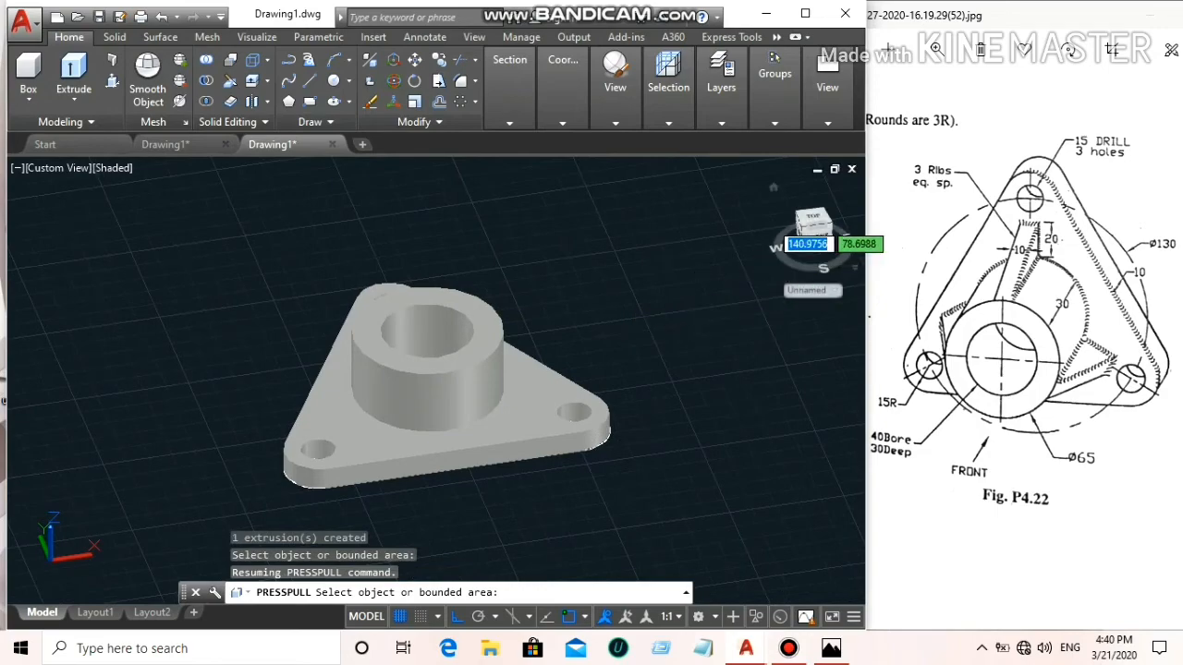
Draw a line from the bore centre at plate-top level to the quadrant of the boss's base circle facing the nearest drill hole
{"action": "mouse_move", "coordinate": [416, 383]}
{"action": "middle_mouse_down", "text": "shift"}
{"action": "mouse_move", "coordinate": [417, 434]}
{"action": "mouse_move", "coordinate": [418, 386]}
{"action": "middle_mouse_up", "text": "shift"}
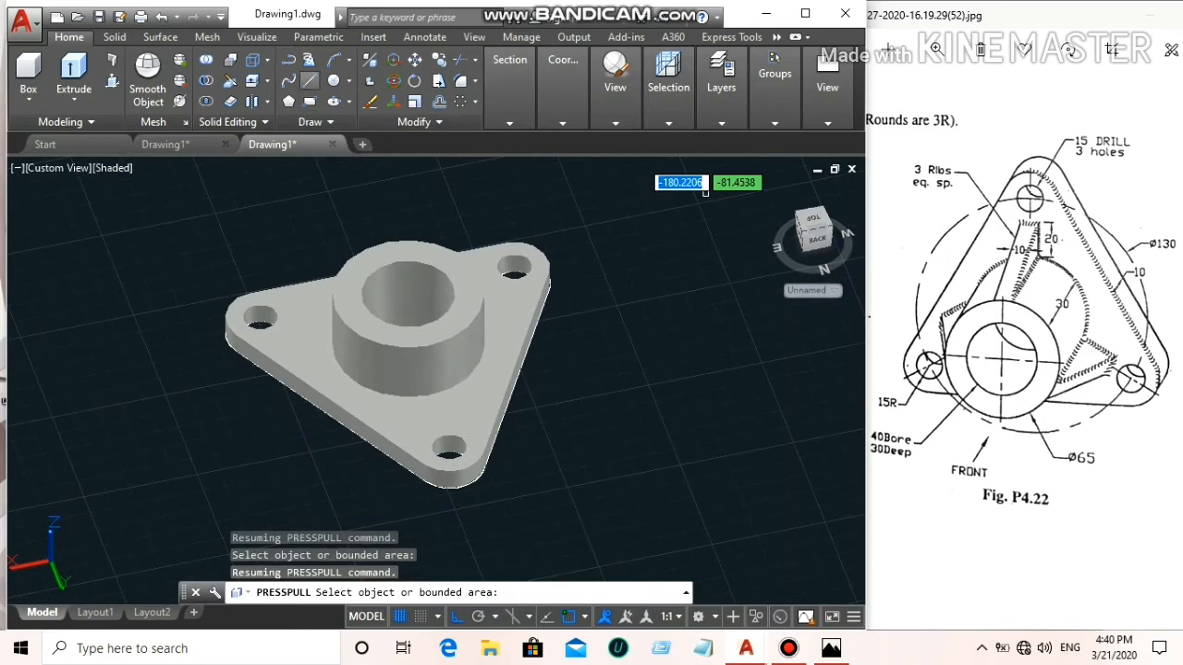
{"action": "left_click", "coordinate": [309, 80]}
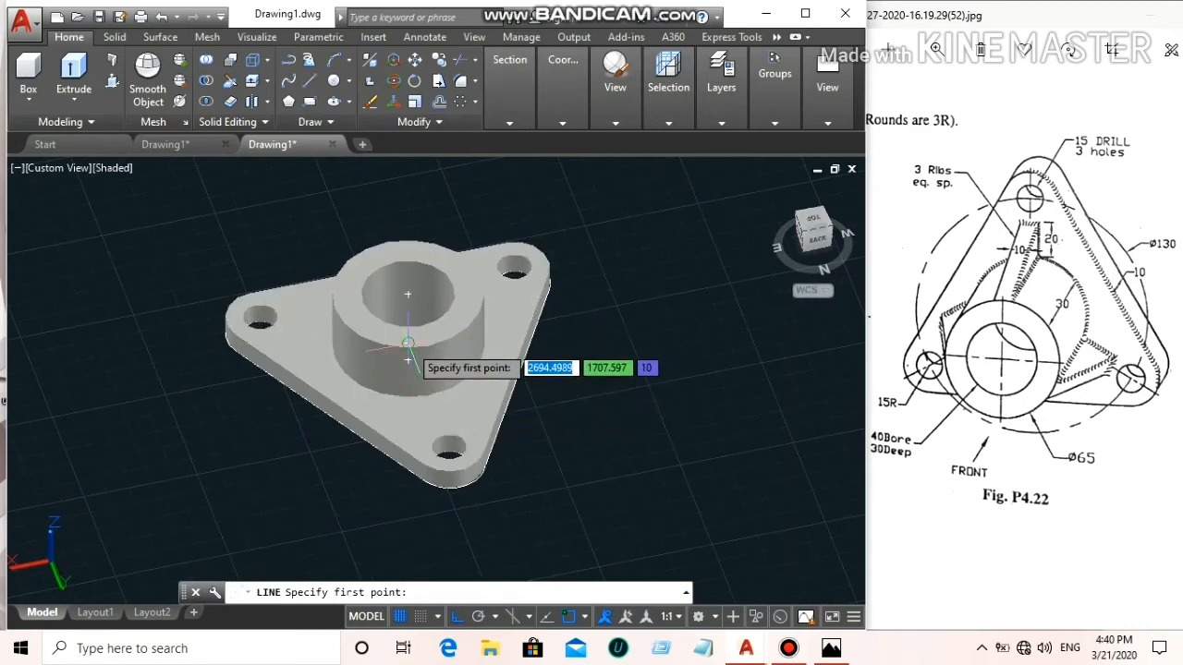
{"action": "left_click", "coordinate": [407, 359]}
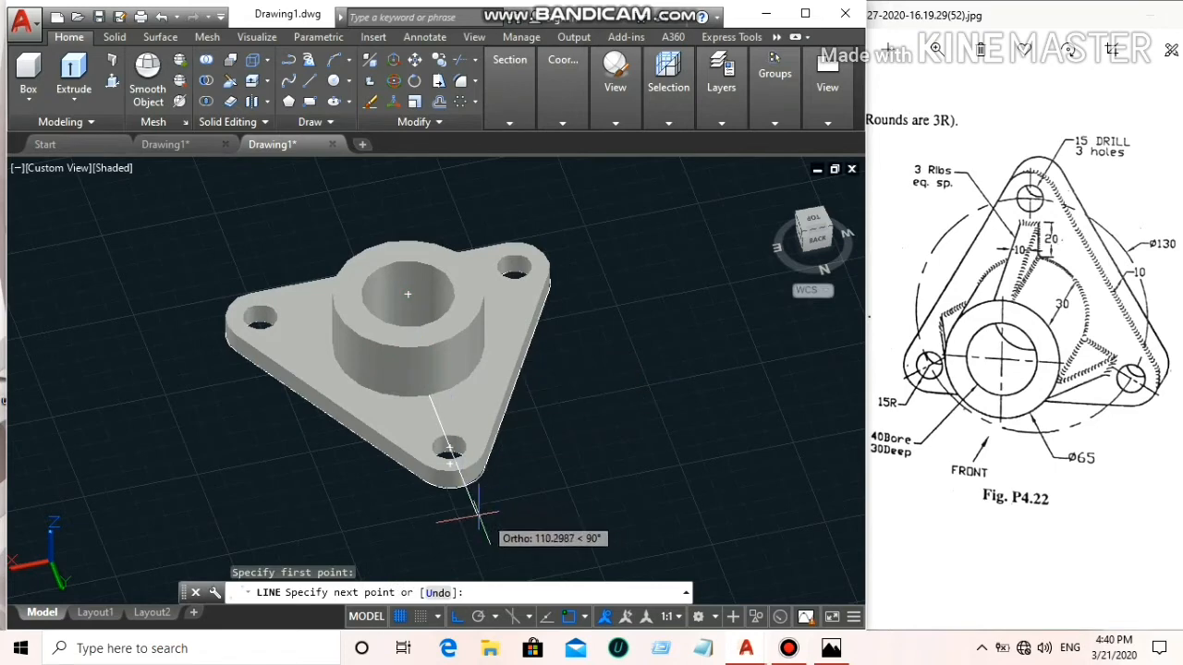
{"action": "right_click", "coordinate": [439, 409]}
{"action": "mouse_move", "coordinate": [503, 527]}
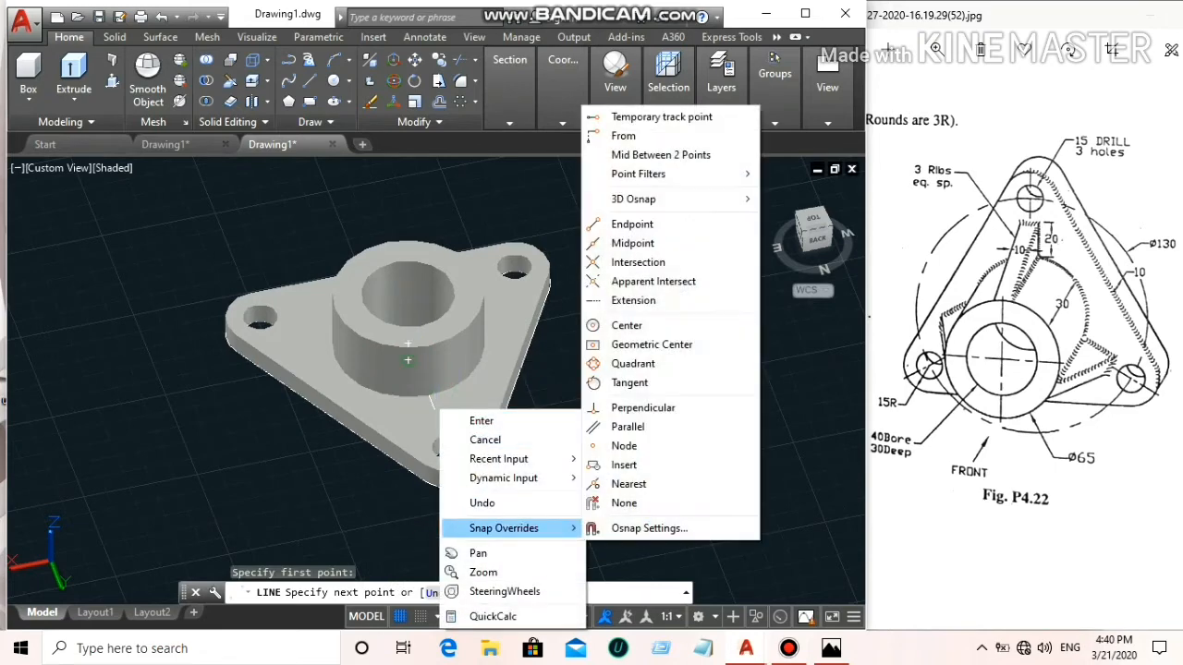
{"action": "left_click", "coordinate": [633, 363]}
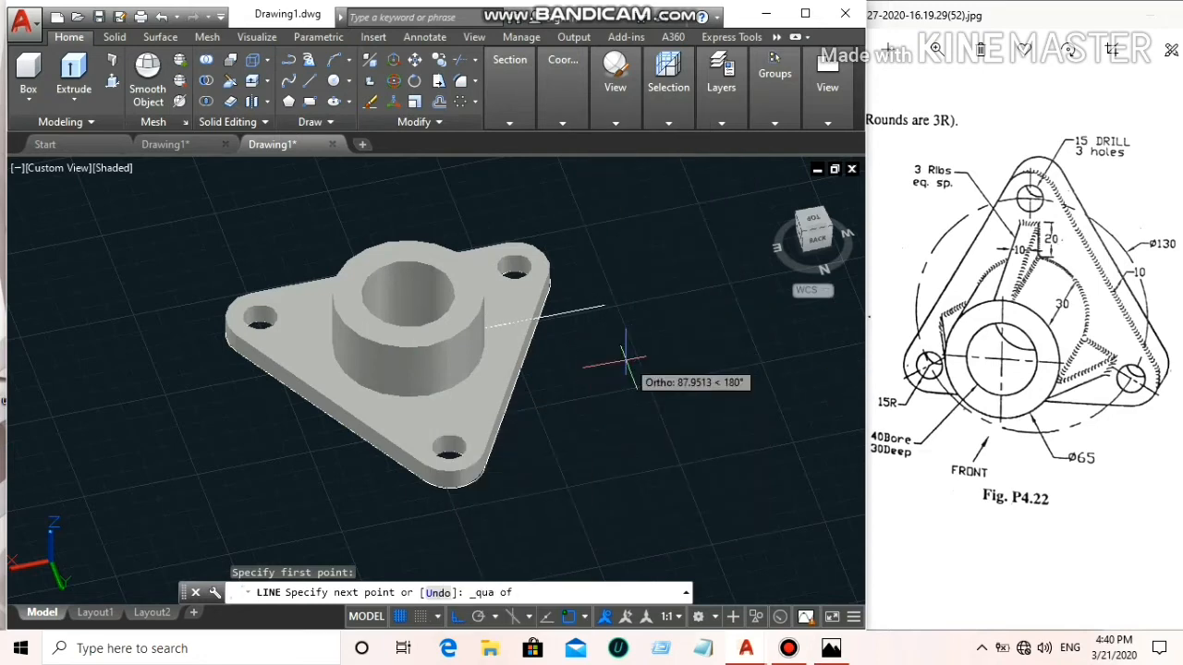
{"action": "scroll", "coordinate": [428, 398], "scroll_direction": "up", "scroll_amount": 5}
{"action": "scroll", "coordinate": [427, 405], "scroll_direction": "up", "scroll_amount": 5}
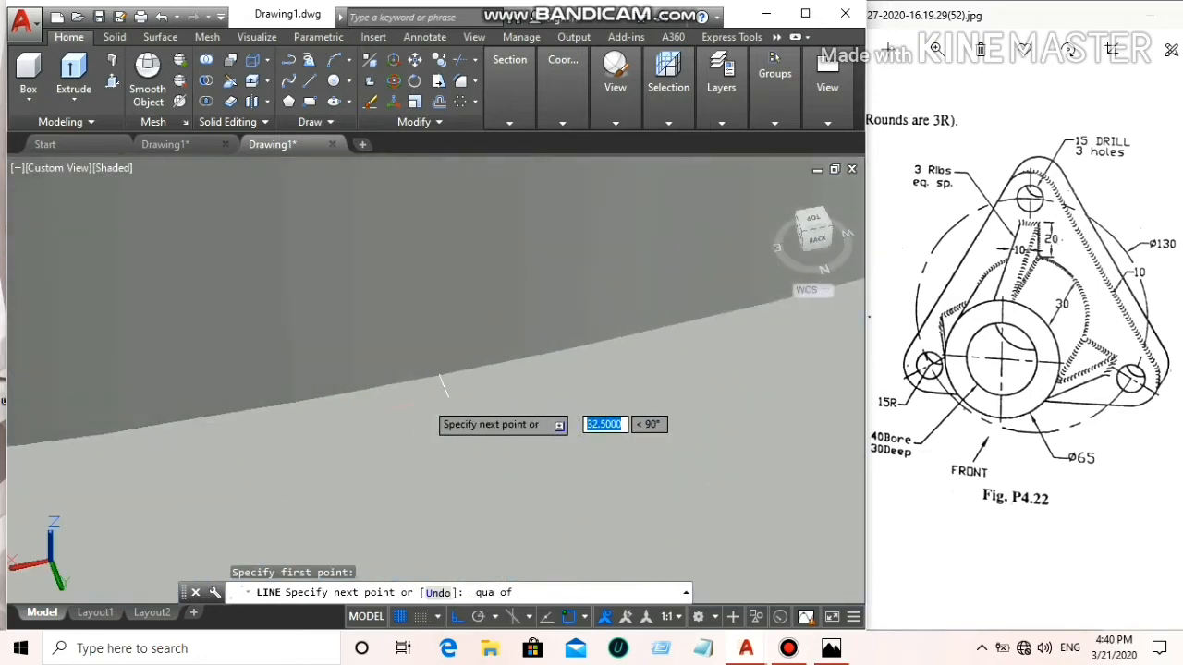
{"action": "scroll", "coordinate": [479, 342], "scroll_direction": "up", "scroll_amount": 1}
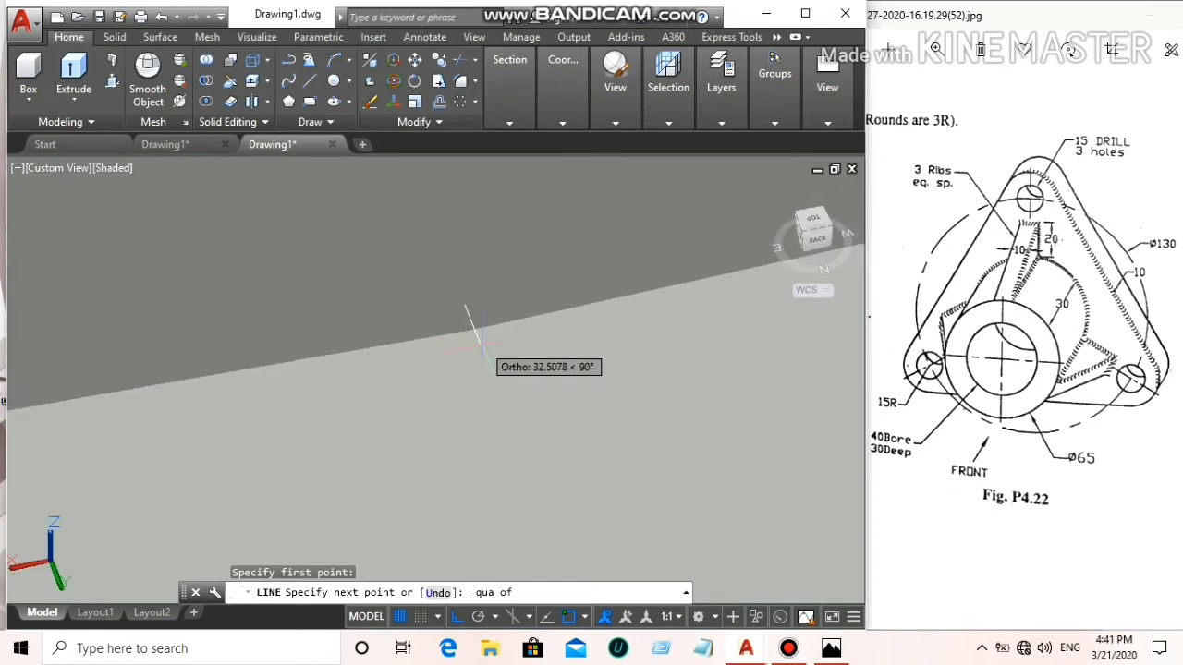
{"action": "scroll", "coordinate": [501, 473], "scroll_direction": "down", "scroll_amount": 8}
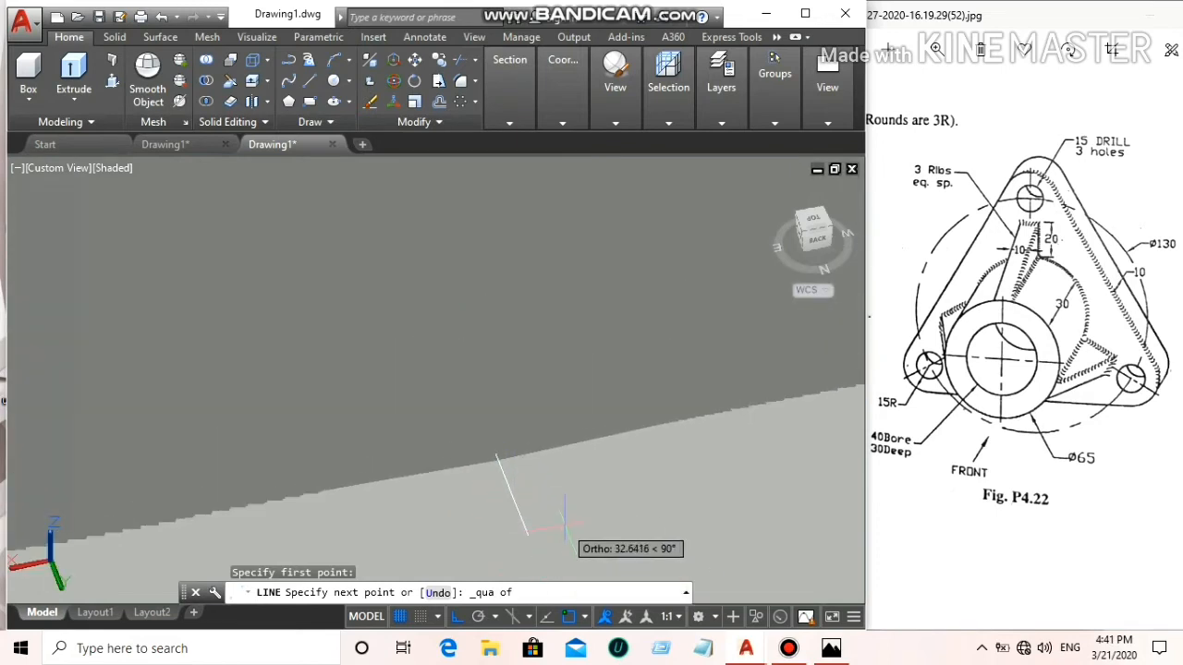
{"action": "middle_click_drag", "start_coordinate": [545, 508], "coordinate": [542, 402]}
{"action": "scroll", "coordinate": [536, 481], "scroll_direction": "down", "scroll_amount": 5}
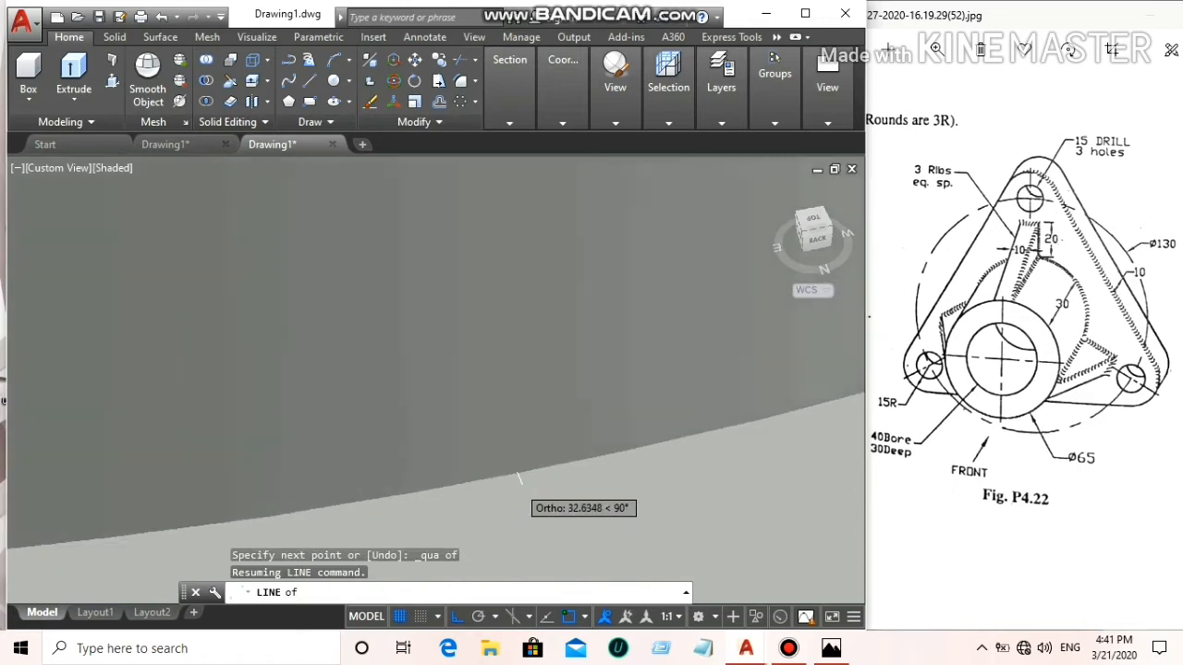
{"action": "left_click", "coordinate": [517, 478]}
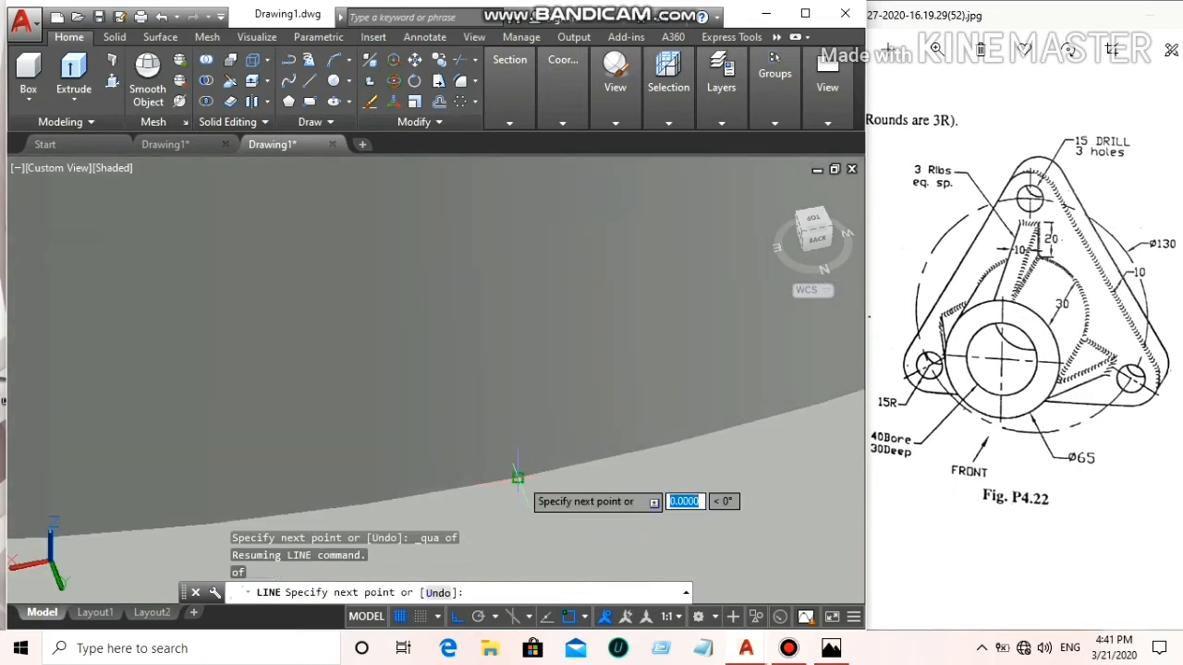
Continue the line 20 outward from the boss quadrant across the plate's top face toward the drill hole
{"action": "scroll", "coordinate": [554, 496], "scroll_direction": "up", "scroll_amount": 5}
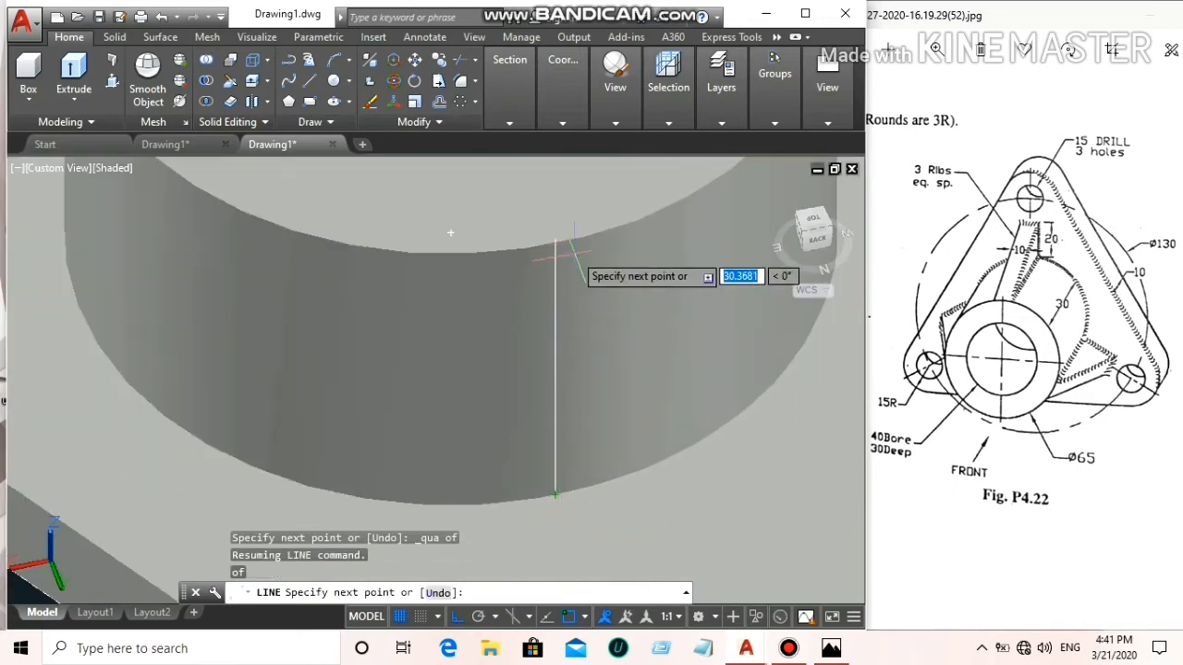
{"action": "middle_click_drag", "start_coordinate": [648, 500], "coordinate": [607, 351]}
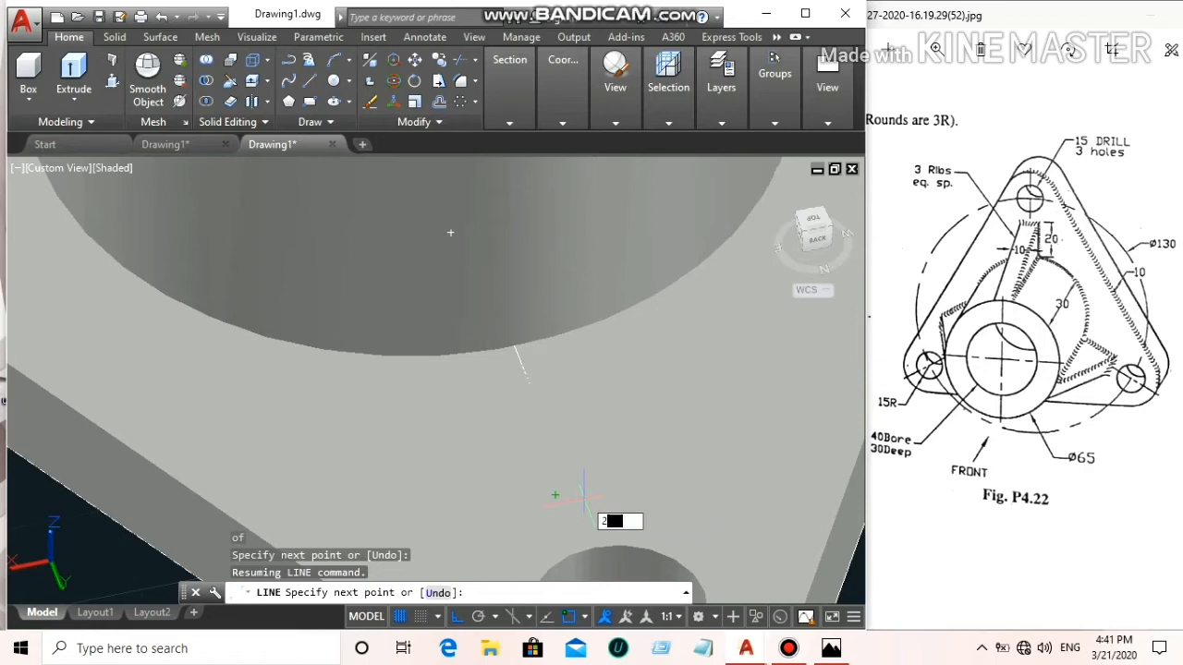
{"action": "key", "text": "Return"}
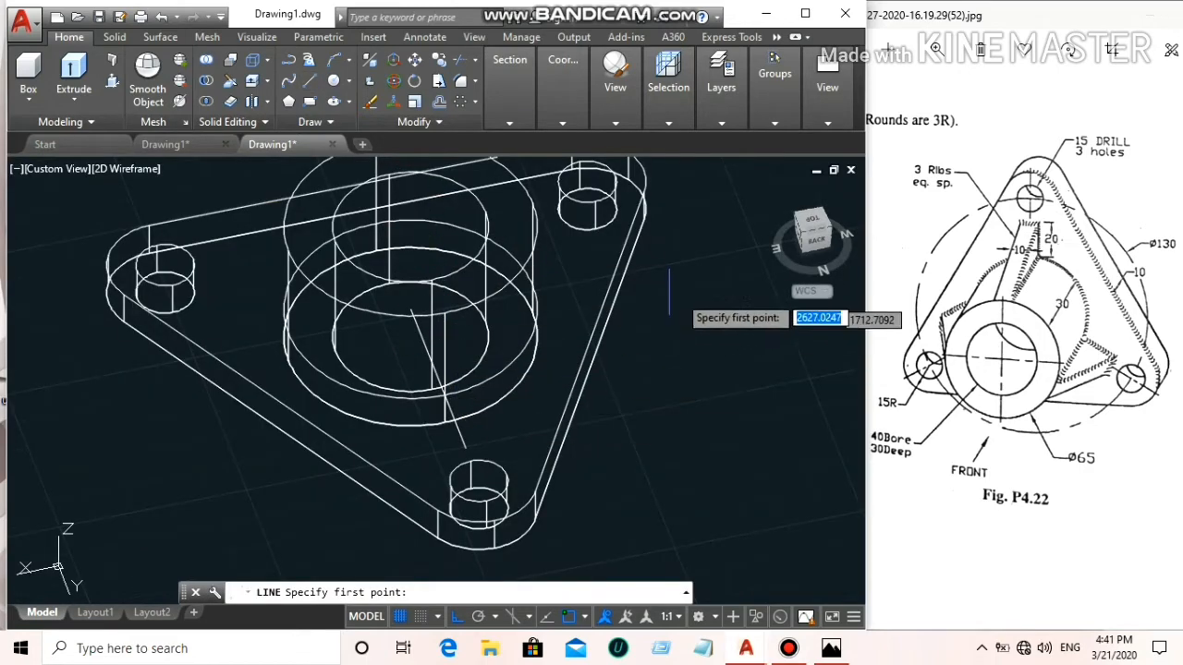
Draw a vertical line 30 up from the boss-base quadrant and a sloping line down to the outer end of the 20-long line
{"action": "left_click_drag", "start_coordinate": [822, 270], "coordinate": [847, 252]}
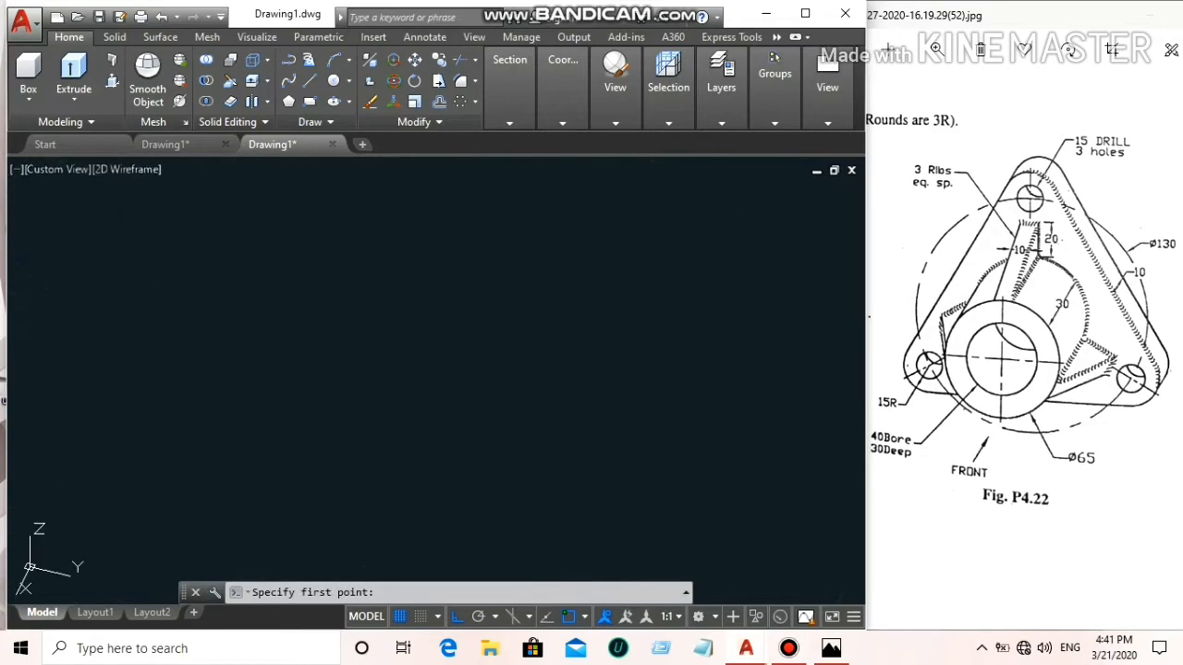
{"action": "scroll", "coordinate": [455, 413], "scroll_direction": "up", "scroll_amount": 10}
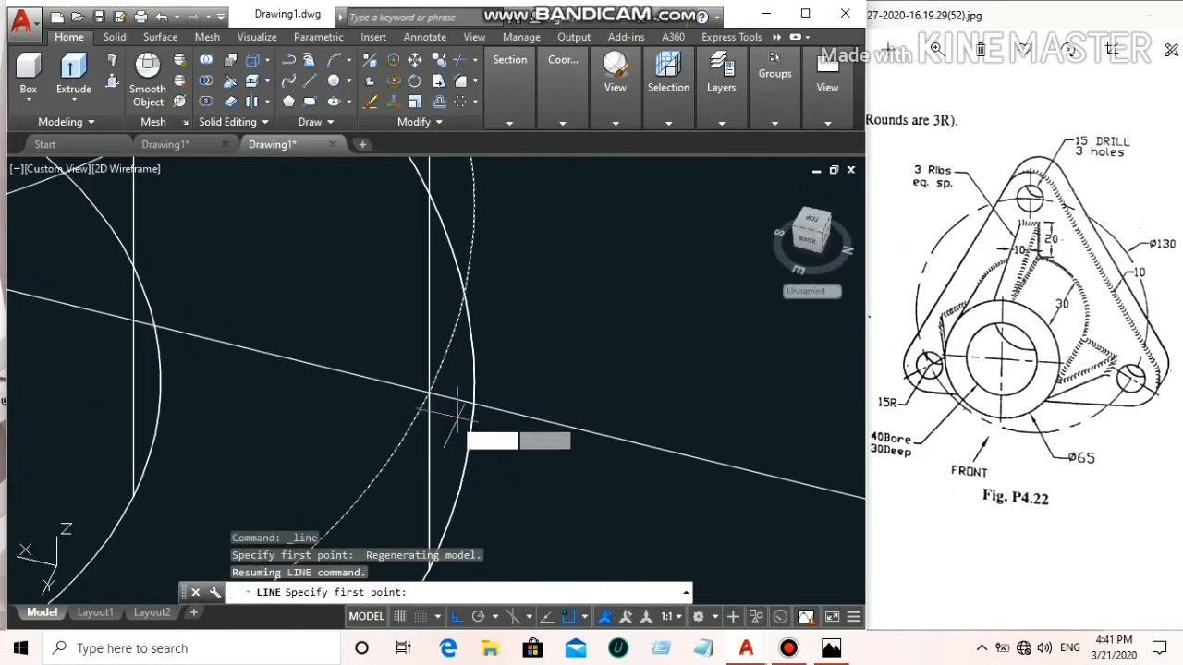
{"action": "scroll", "coordinate": [376, 266], "scroll_direction": "up", "scroll_amount": 5}
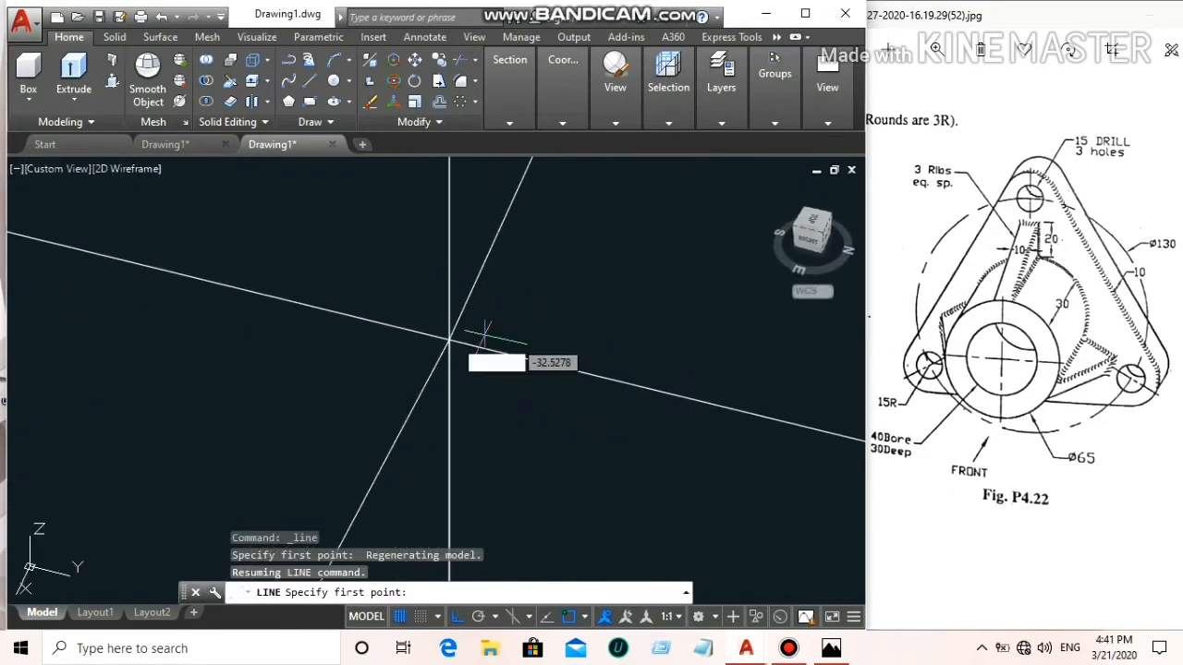
{"action": "scroll", "coordinate": [484, 338], "scroll_direction": "up", "scroll_amount": 1}
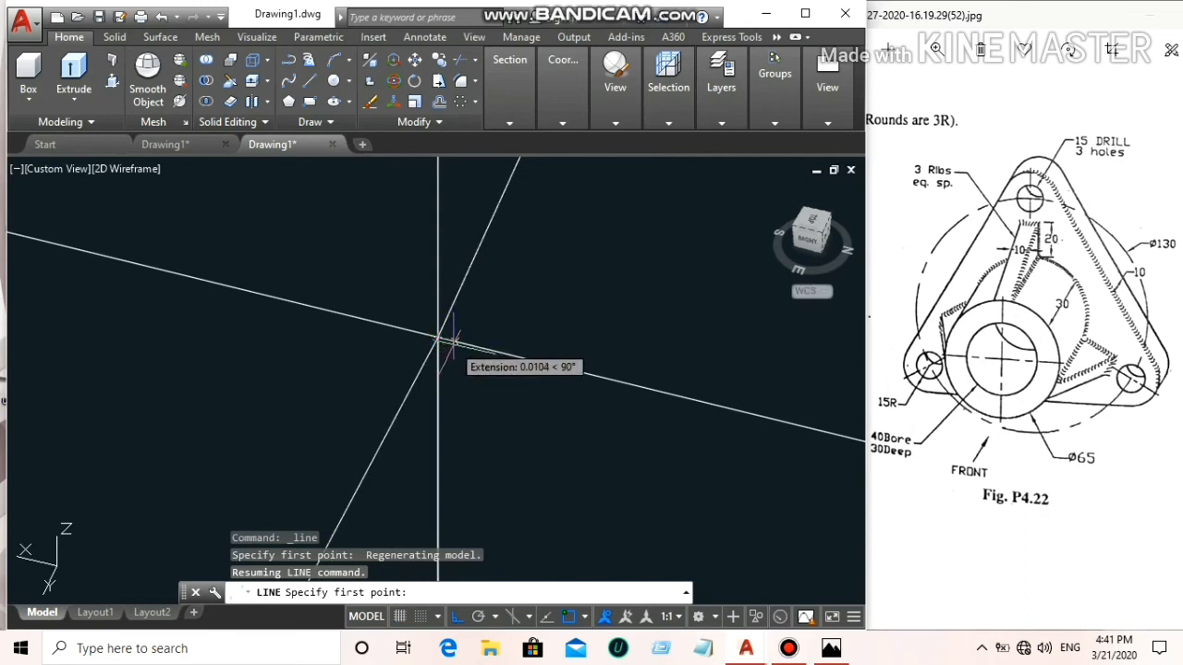
{"action": "left_click", "coordinate": [438, 338]}
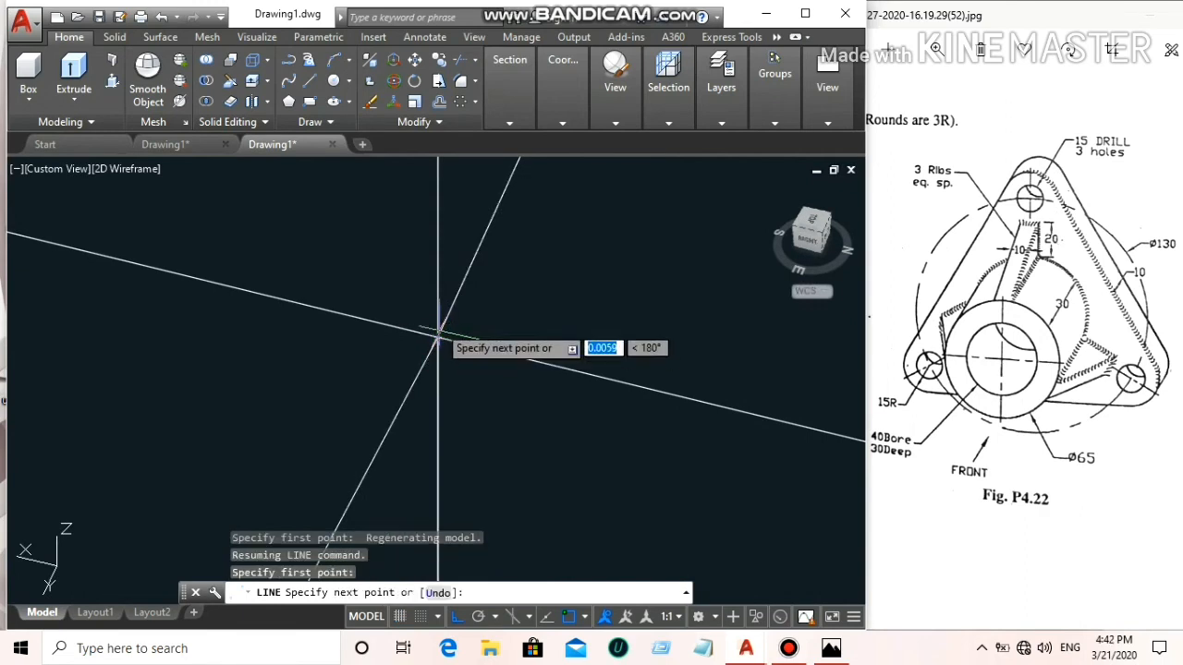
{"action": "scroll", "coordinate": [441, 323], "scroll_direction": "down", "scroll_amount": 5}
{"action": "scroll", "coordinate": [439, 312], "scroll_direction": "down", "scroll_amount": 6}
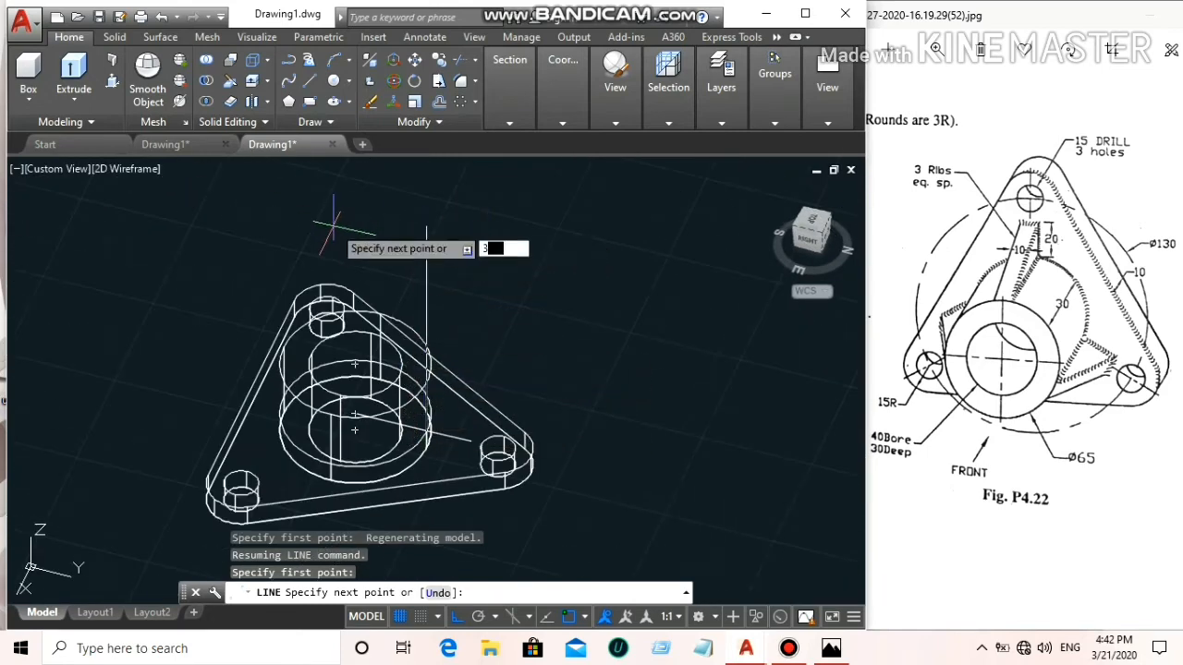
{"action": "type", "text": "30"}
{"action": "key", "text": "Return"}
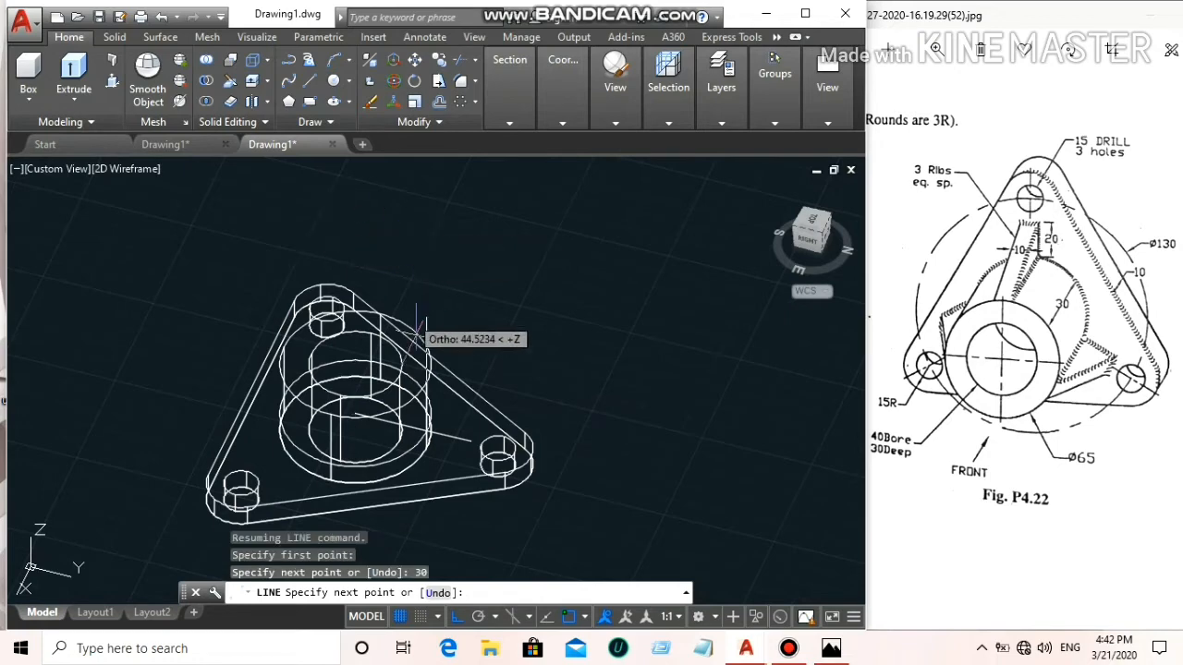
{"action": "left_click", "coordinate": [470, 443]}
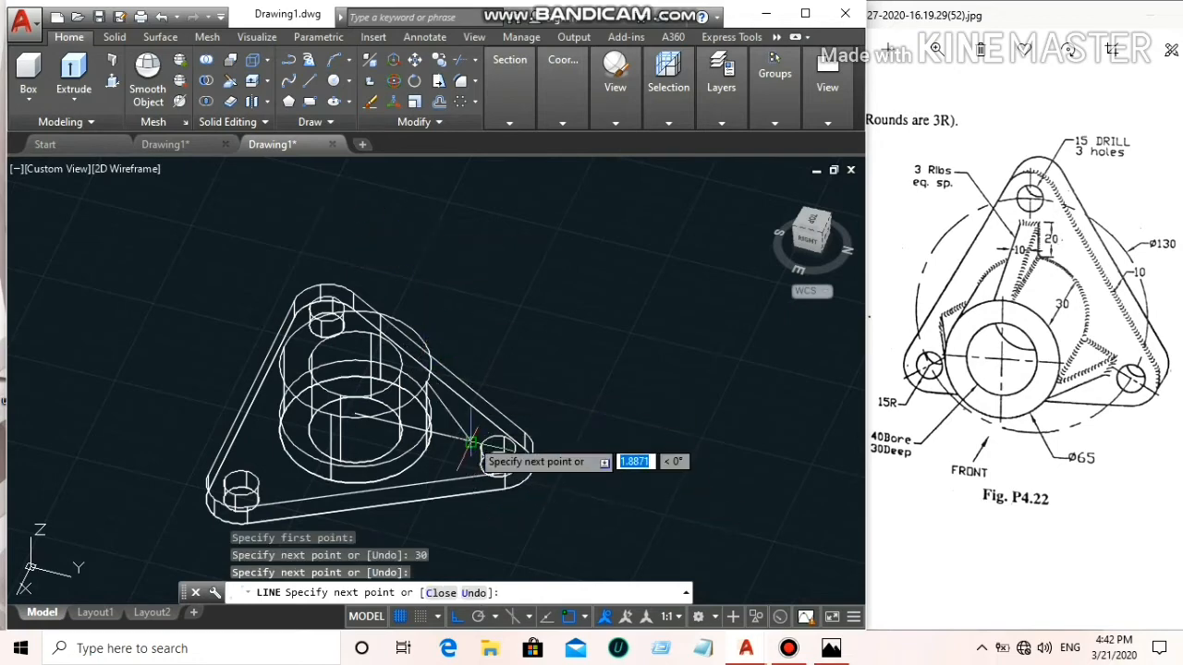
{"action": "right_click", "coordinate": [536, 366]}
{"action": "left_click", "coordinate": [564, 378]}
Join the vertical, sloping and 20-long base lines of the rib triangle into one polyline
{"action": "scroll", "coordinate": [422, 408], "scroll_direction": "up", "scroll_amount": 5}
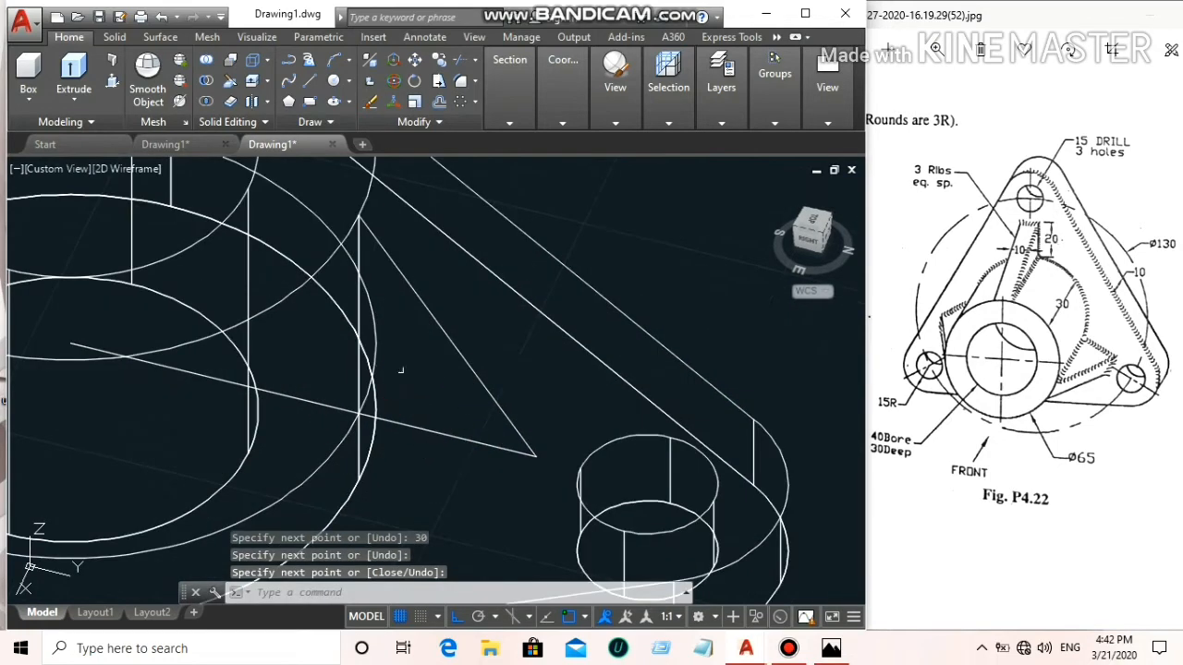
{"action": "scroll", "coordinate": [400, 371], "scroll_direction": "up", "scroll_amount": 3}
{"action": "key", "text": "Return"}
{"action": "left_click", "coordinate": [341, 389]}
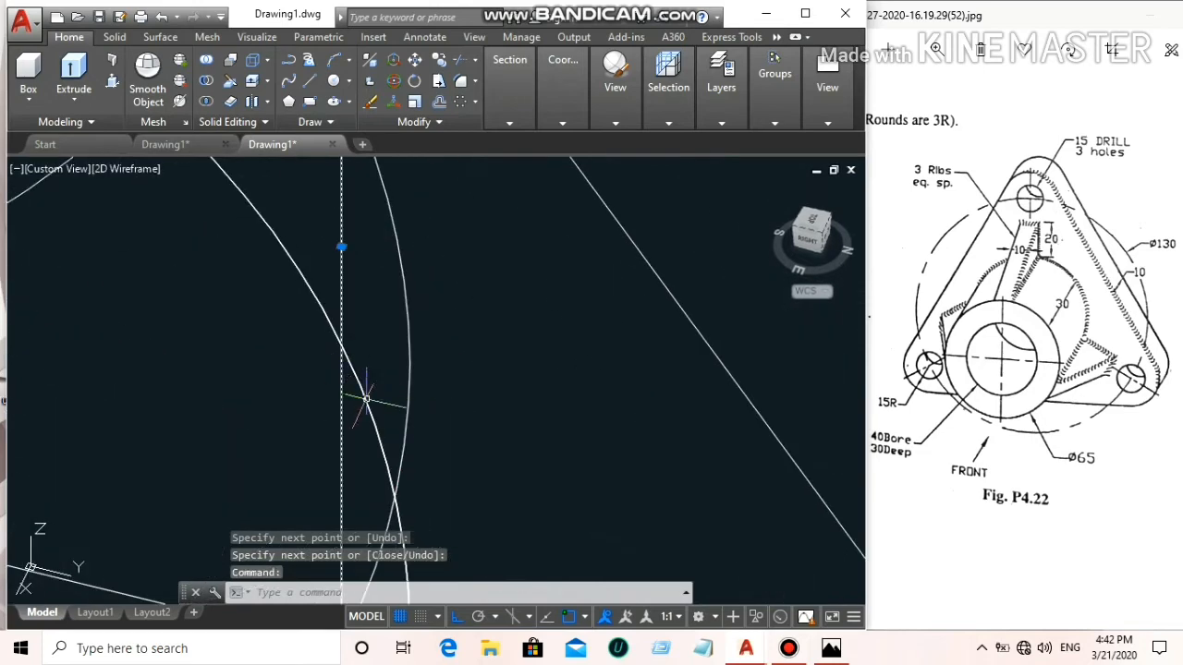
{"action": "scroll", "coordinate": [415, 455], "scroll_direction": "down", "scroll_amount": 3}
{"action": "left_click", "coordinate": [417, 473]}
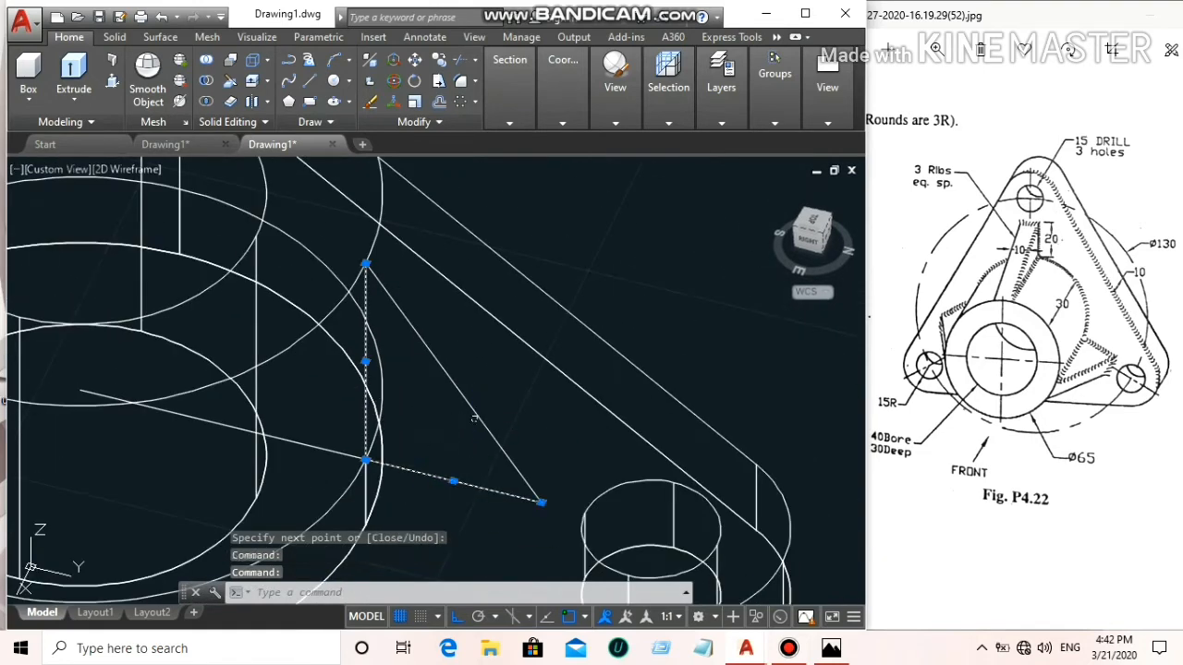
{"action": "left_click", "coordinate": [476, 415]}
{"action": "type", "text": "j"}
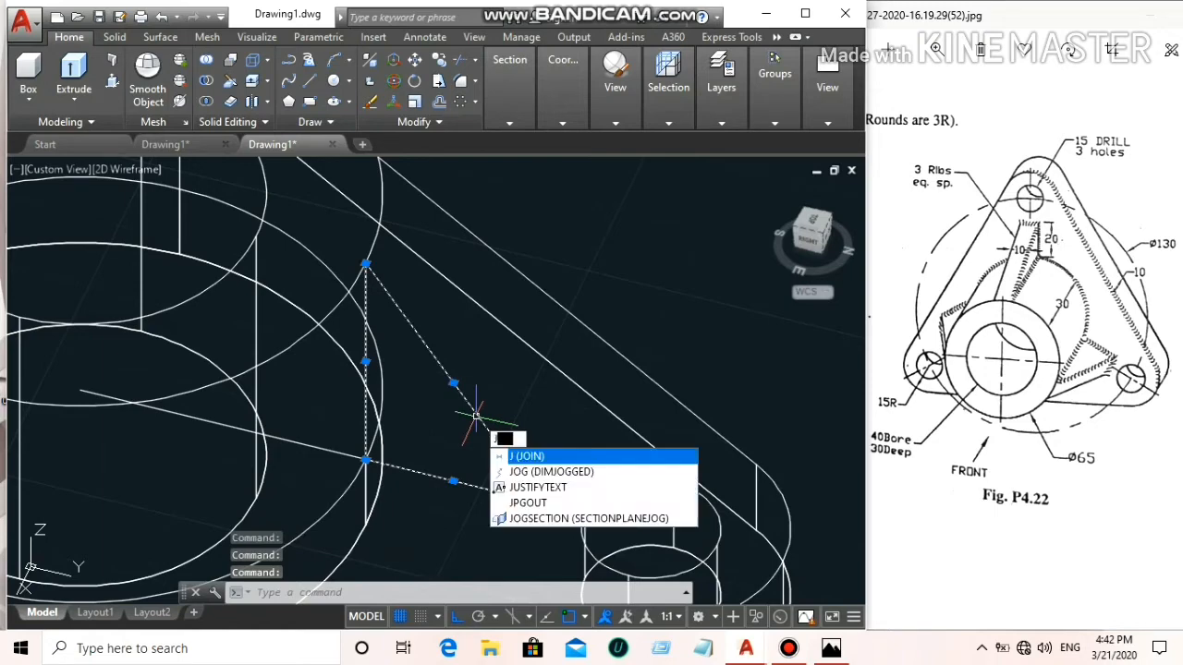
{"action": "key", "text": "Return"}
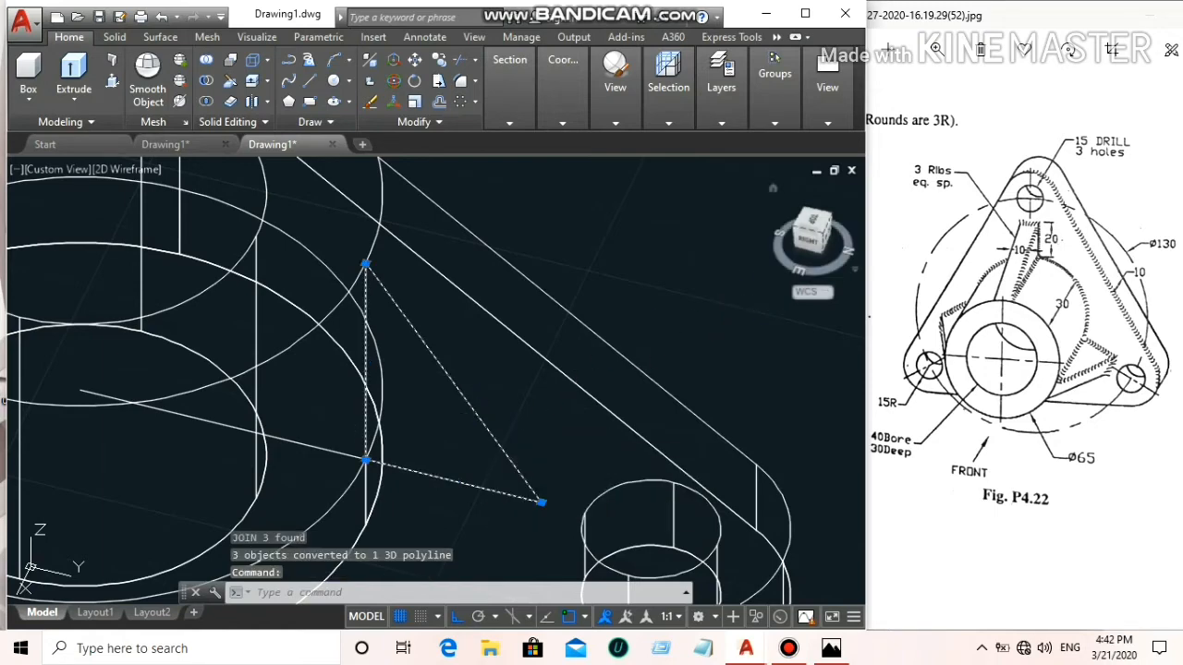
{"action": "middle_click_drag", "start_coordinate": [449, 382], "coordinate": [453, 385], "text": "shift"}
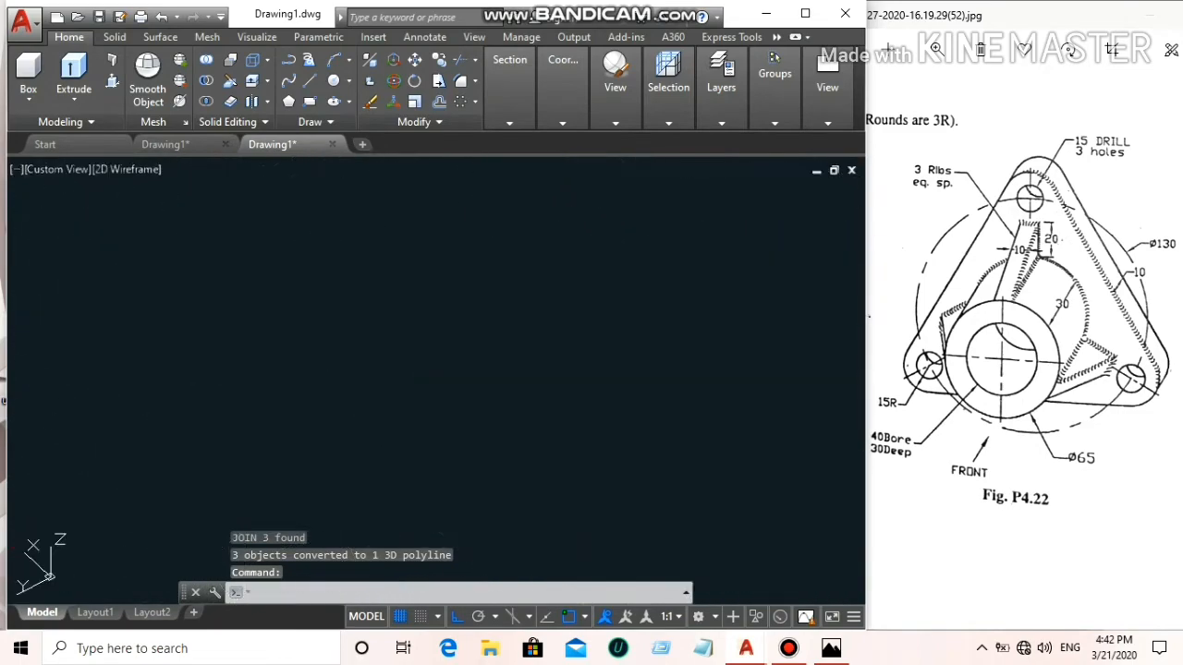
Erase the construction line running from the bore centre to the boss quadrant at the rib triangle
{"action": "scroll", "coordinate": [335, 398], "scroll_direction": "down", "scroll_amount": 5}
{"action": "middle_click_drag", "start_coordinate": [336, 398], "coordinate": [250, 386]}
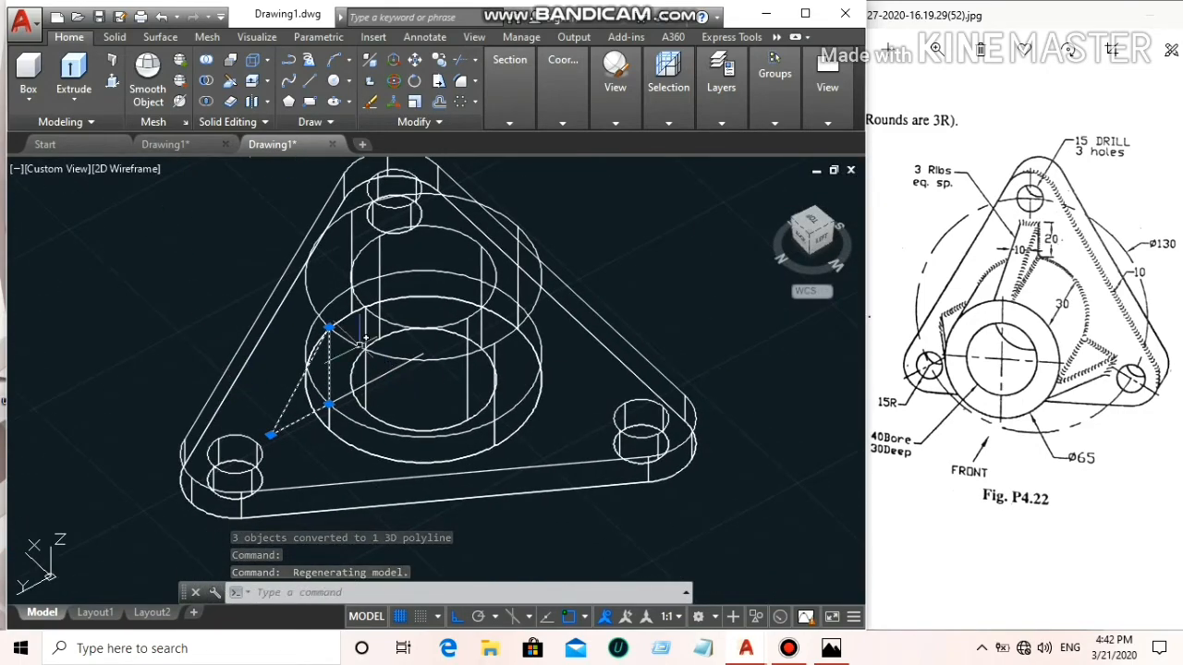
{"action": "left_click", "coordinate": [310, 80]}
{"action": "key", "text": "Escape"}
{"action": "type", "text": "e"}
{"action": "key", "text": "Return"}
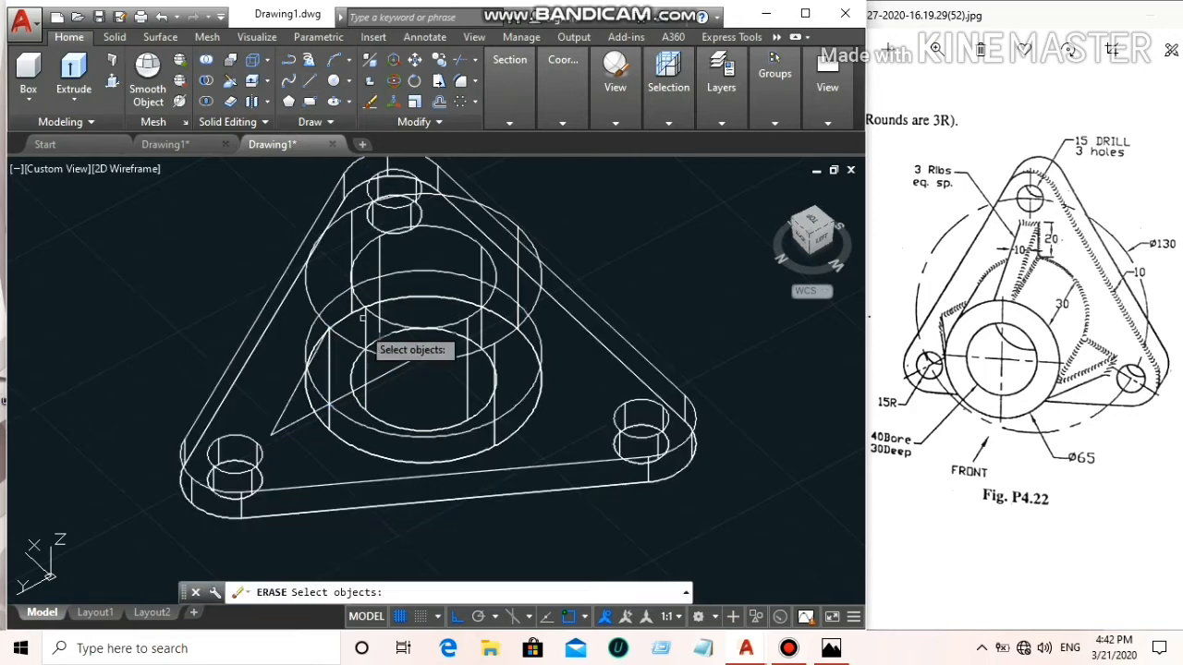
{"action": "left_click", "coordinate": [393, 365]}
{"action": "key", "text": "Return"}
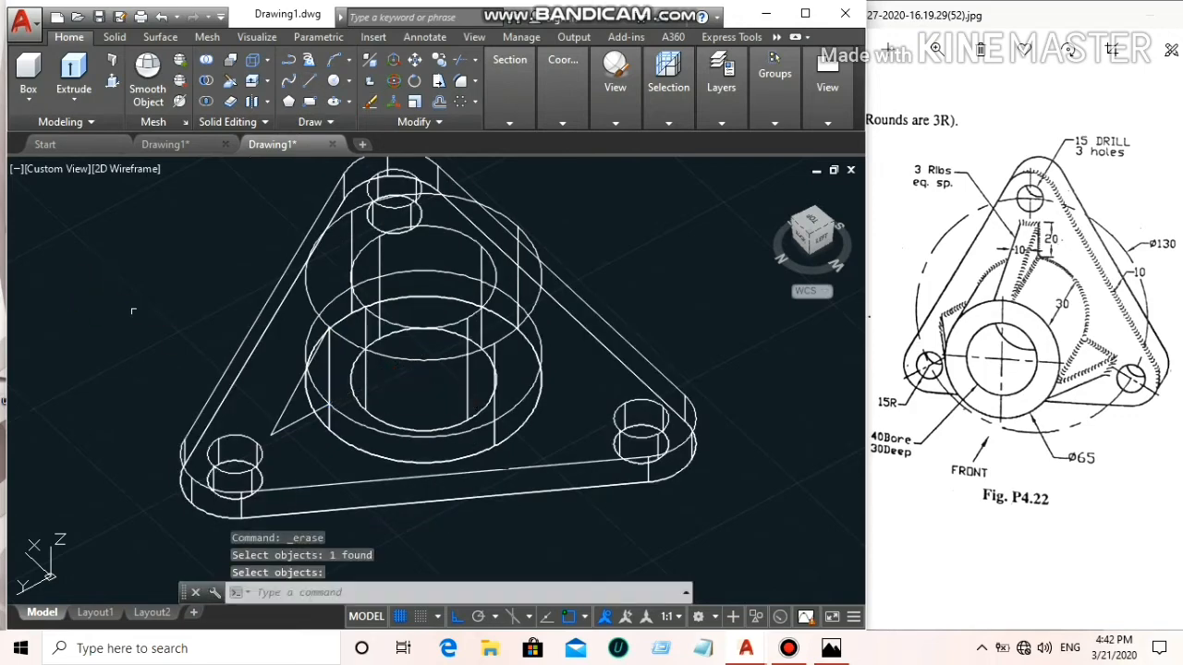
Switch the display to the Shaded visual style and press-pull the rib triangle 5 to each side of its plane
{"action": "left_click", "coordinate": [127, 168]}
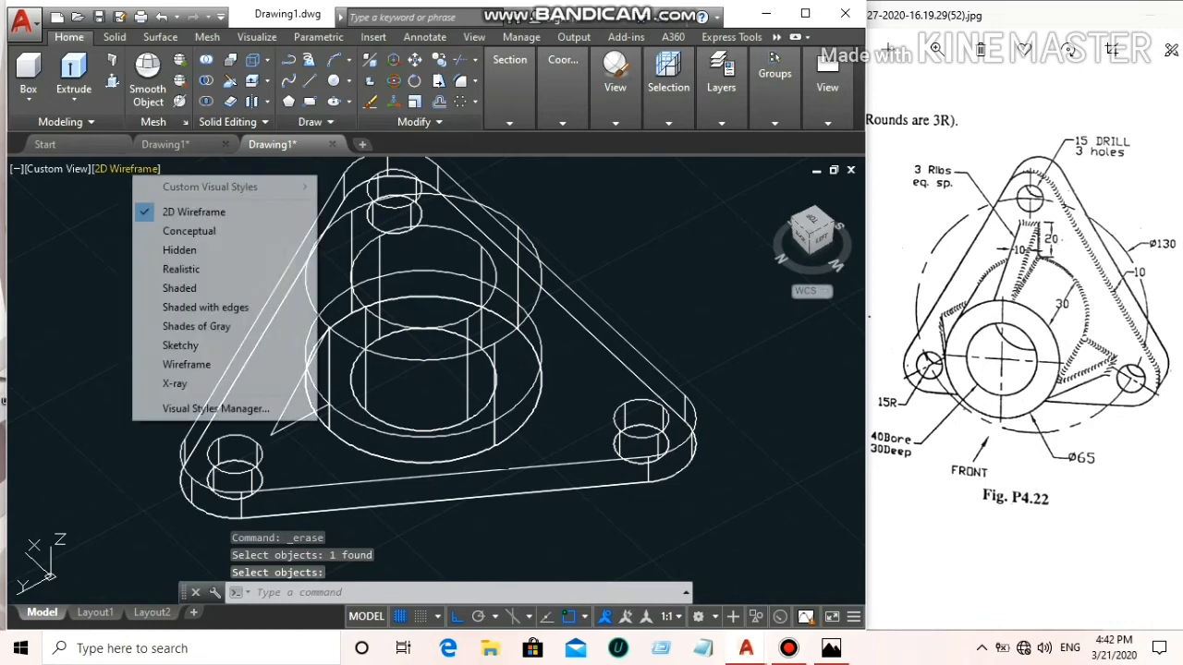
{"action": "left_click", "coordinate": [238, 290]}
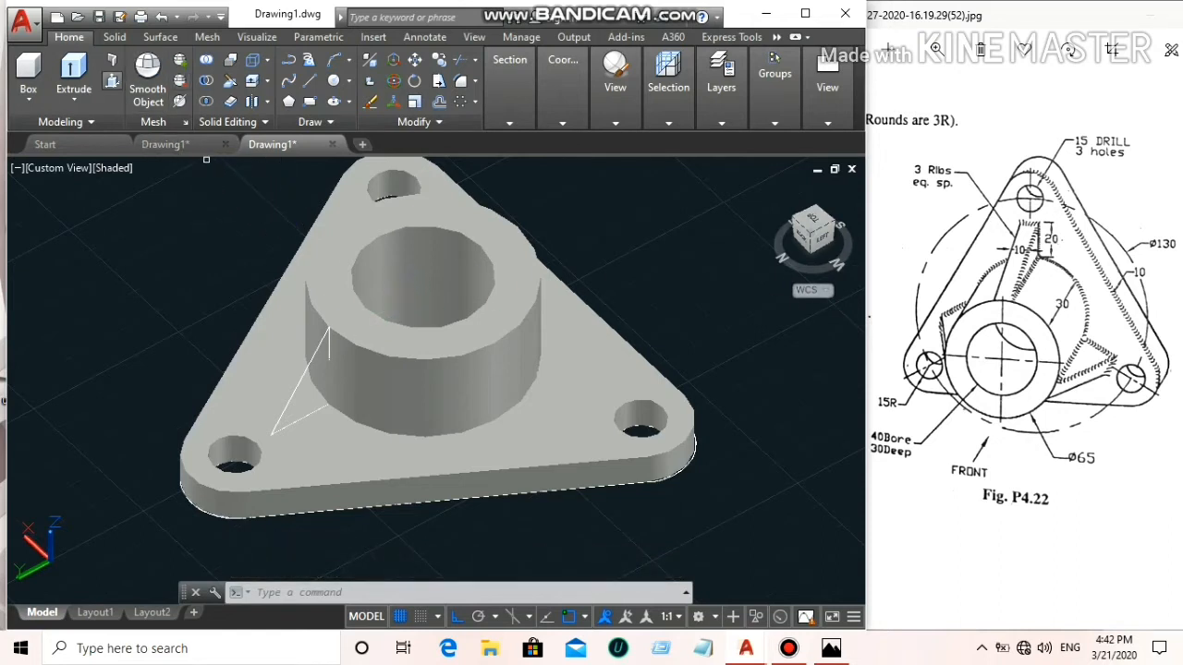
{"action": "key", "text": "ctrl+shift+e"}
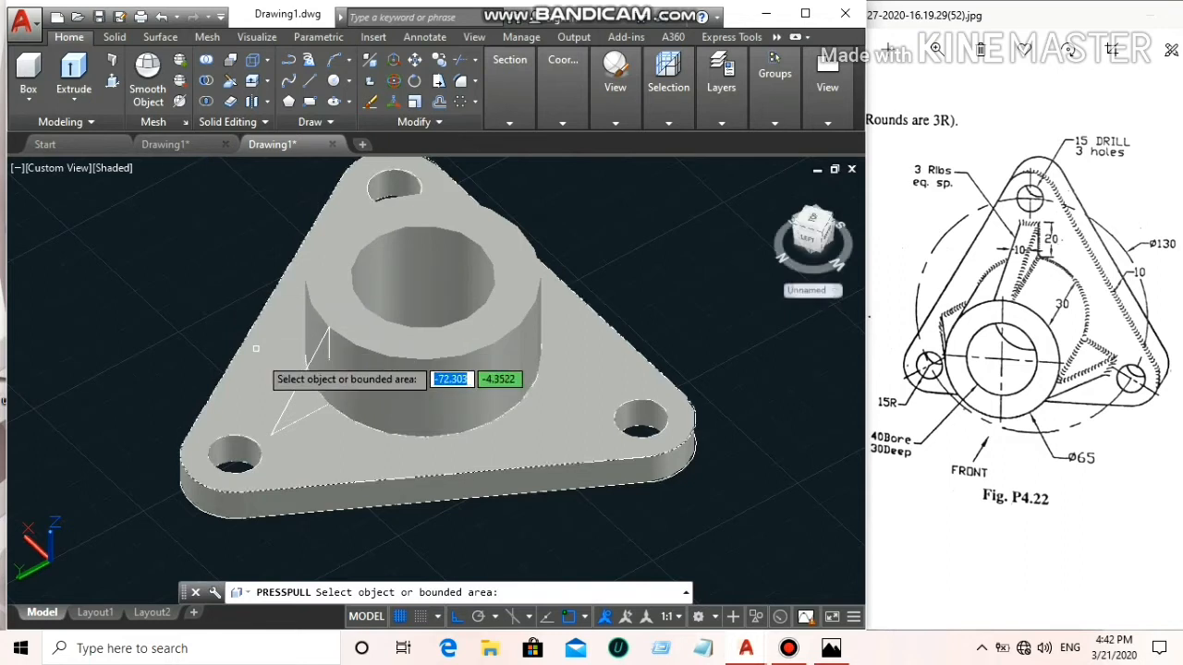
{"action": "left_click", "coordinate": [298, 395]}
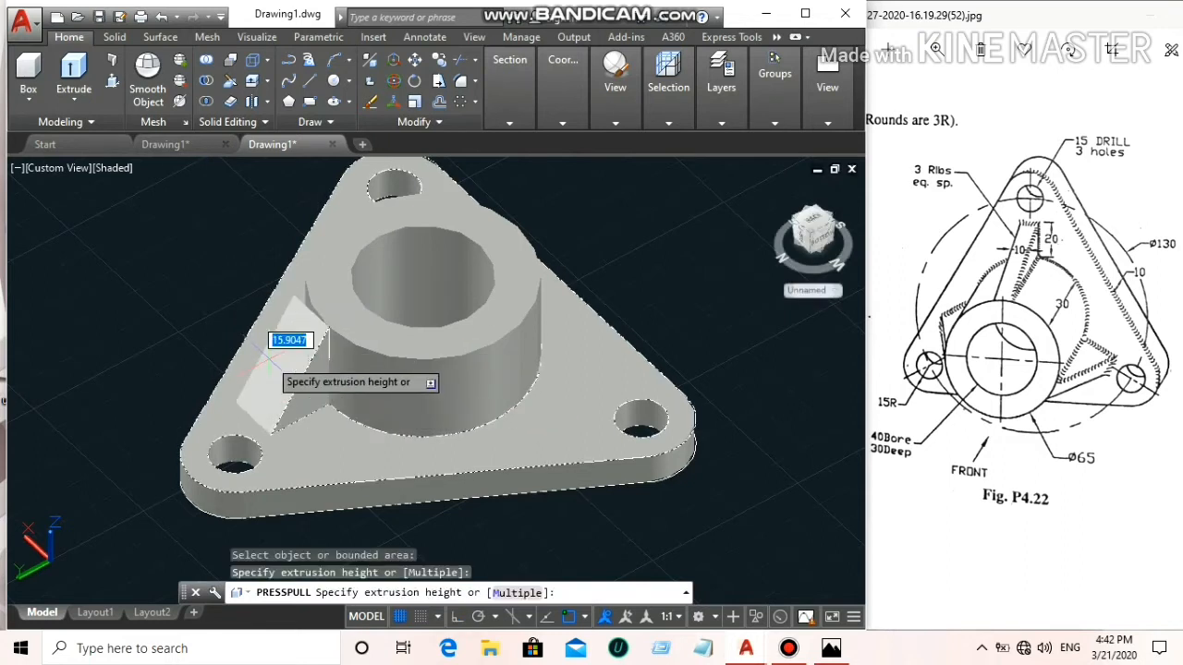
{"action": "key", "text": "Return"}
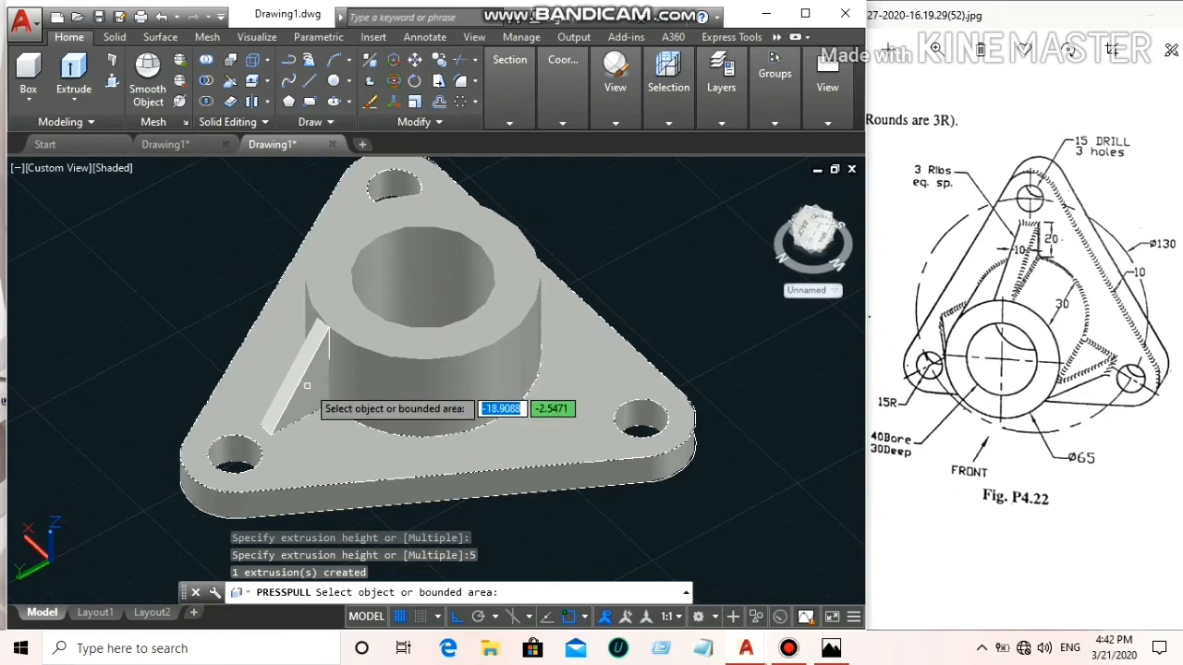
{"action": "left_click", "coordinate": [305, 381]}
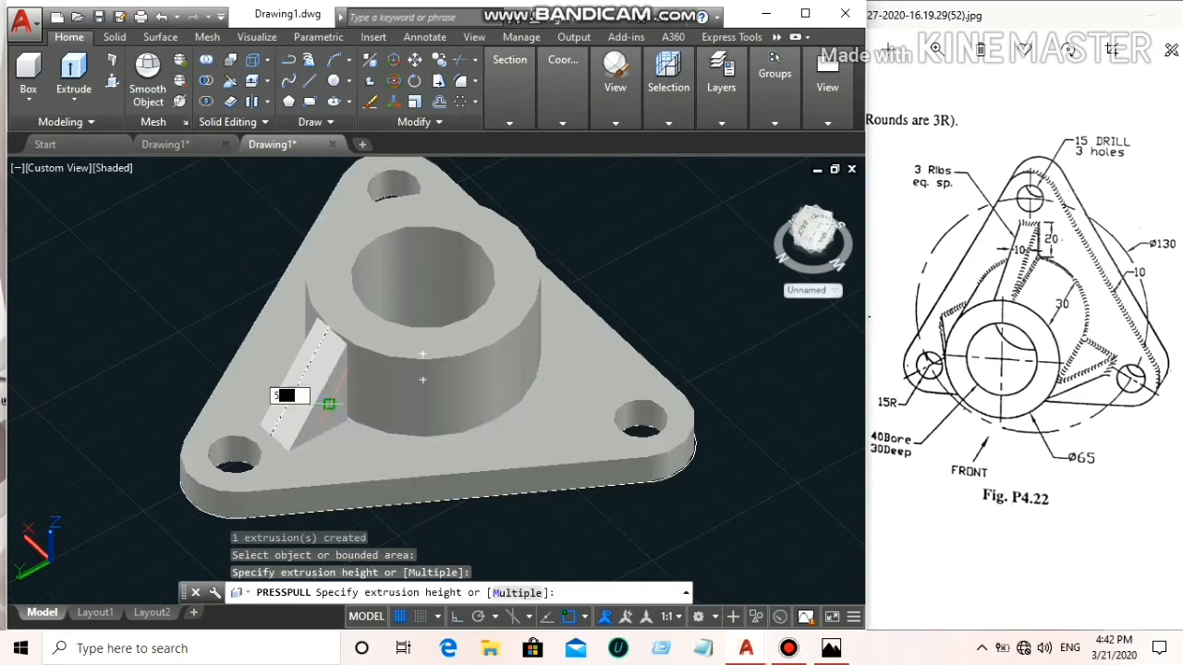
{"action": "key", "text": "Return"}
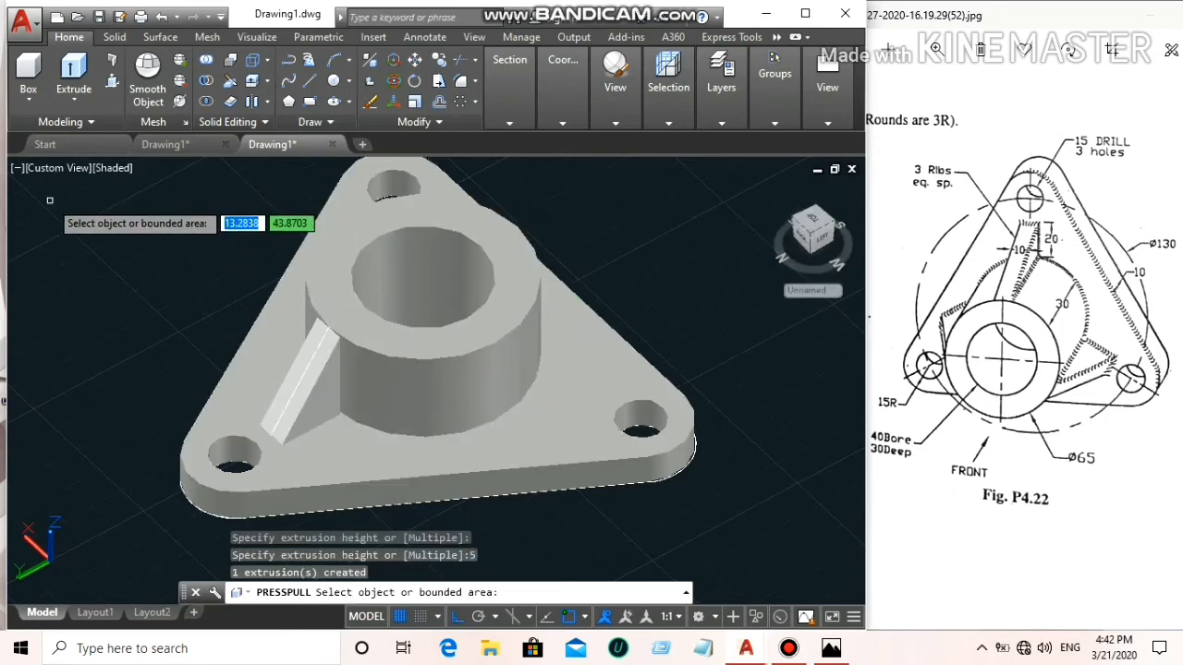
{"action": "key", "text": "Return"}
Create a polar array of the rib about the bore centre with 3 items filling 360 degrees
{"action": "left_click", "coordinate": [308, 375]}
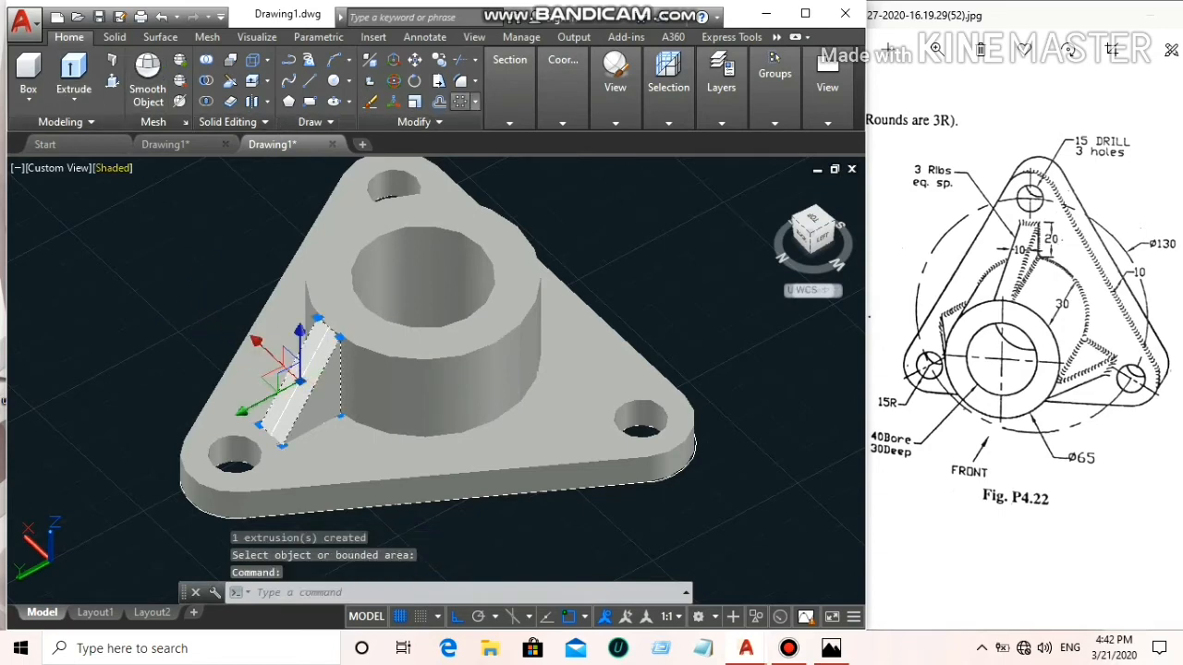
{"action": "left_click", "coordinate": [460, 102]}
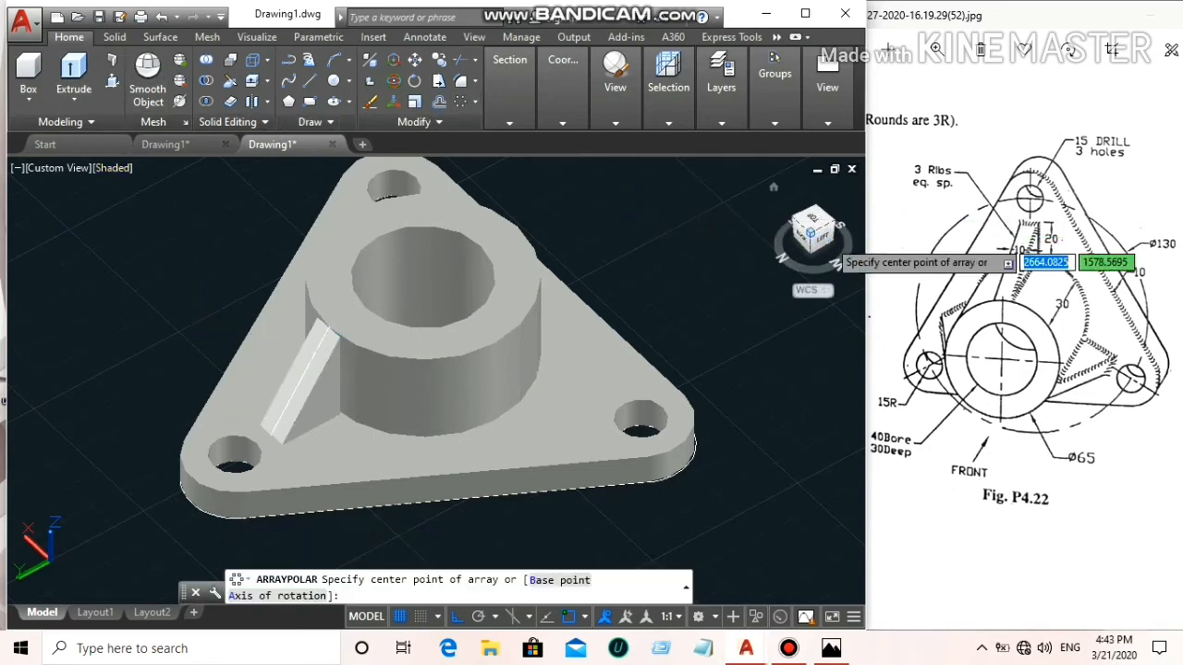
{"action": "left_click", "coordinate": [819, 233]}
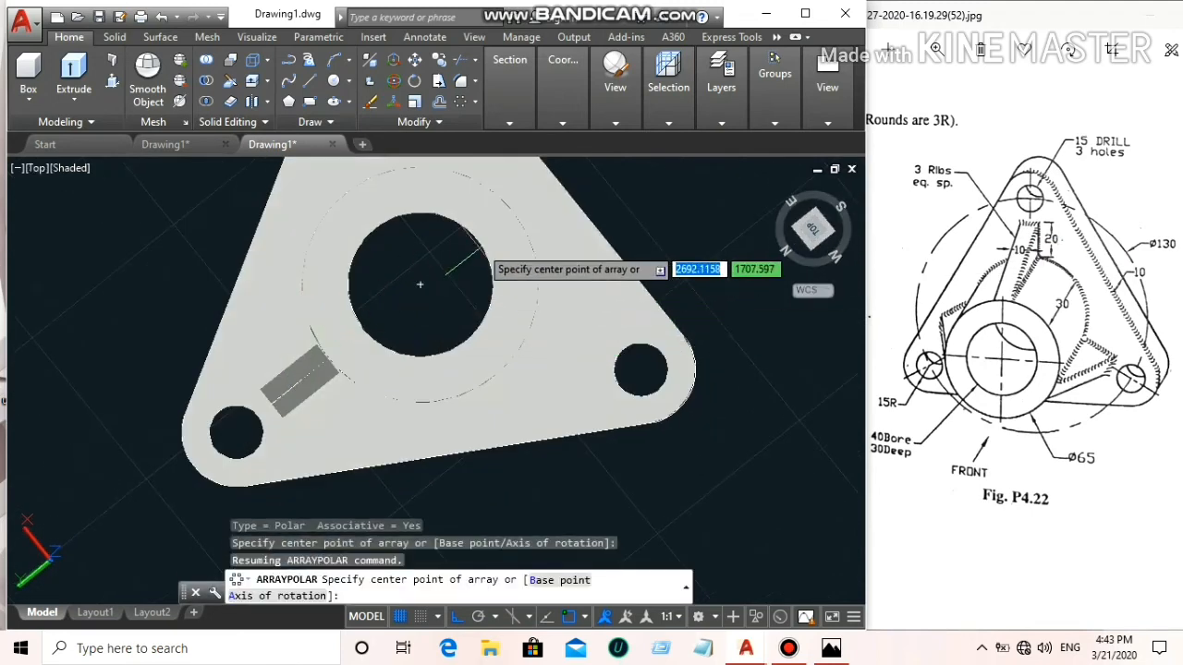
{"action": "left_click", "coordinate": [420, 284]}
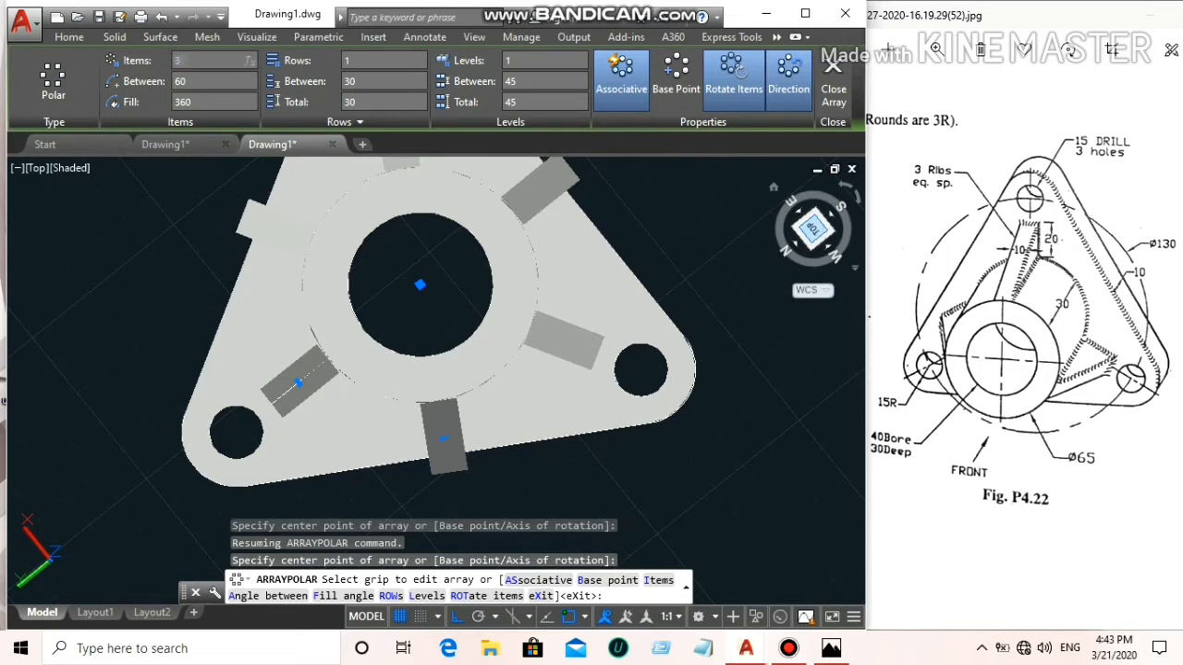
{"action": "key", "text": "Return"}
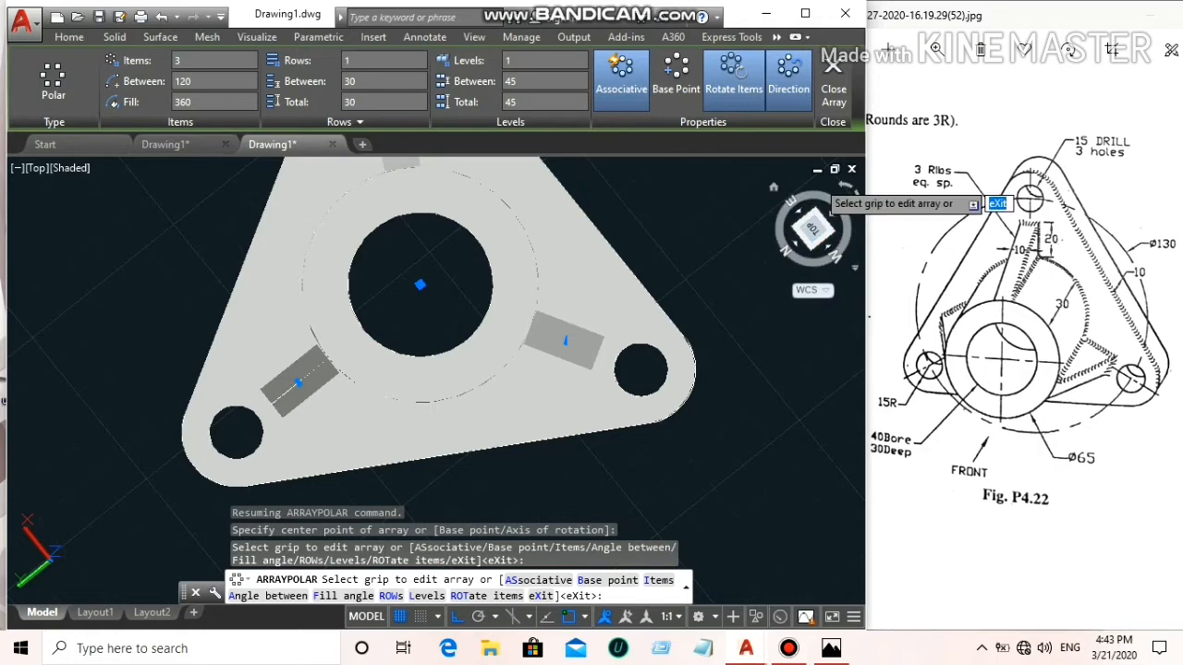
{"action": "middle_click_drag", "start_coordinate": [299, 380], "coordinate": [298, 378], "text": "shift"}
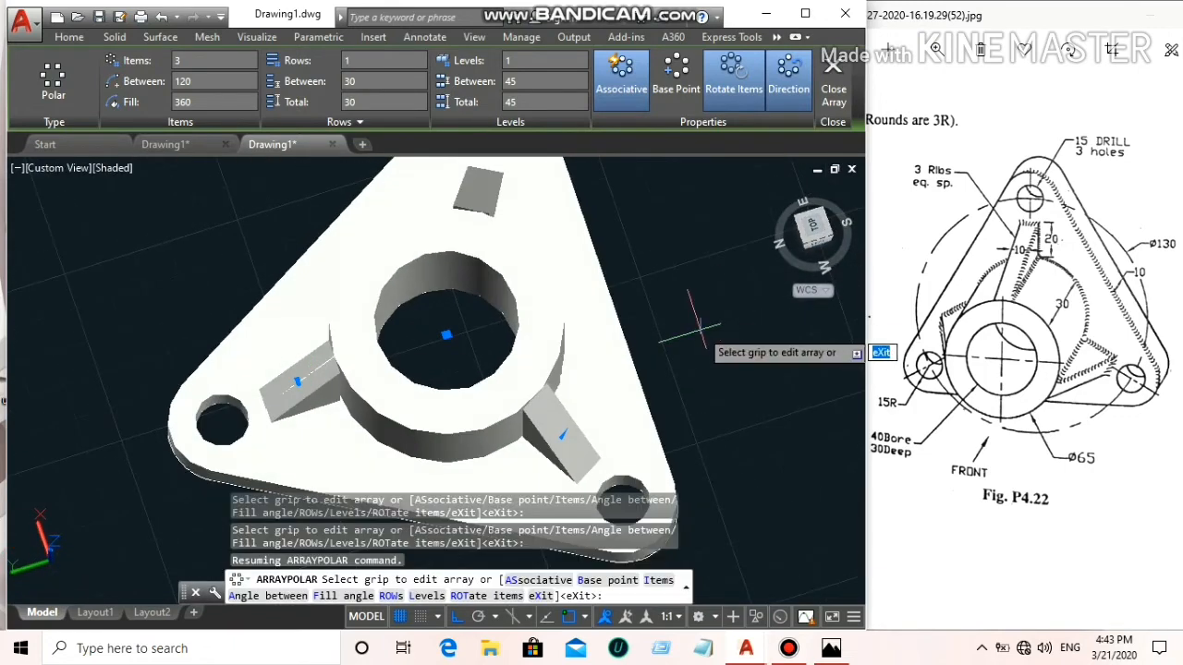
{"action": "middle_click_drag", "start_coordinate": [700, 328], "coordinate": [600, 323]}
{"action": "right_click", "coordinate": [629, 315]}
{"action": "left_click", "coordinate": [650, 288]}
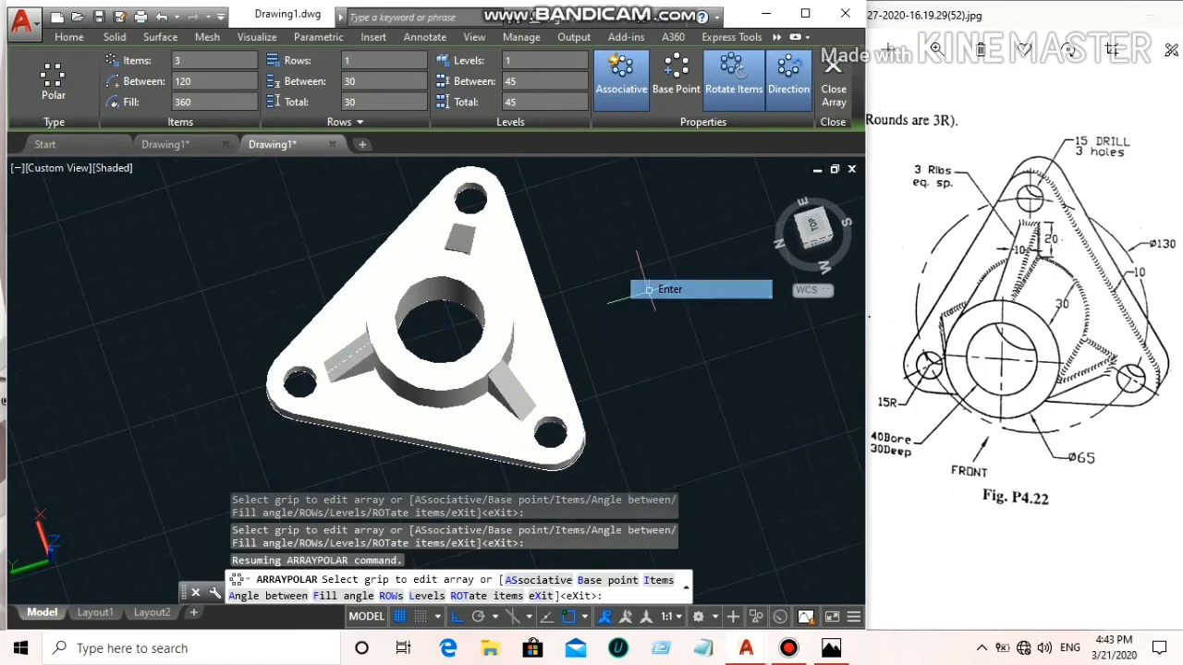
Move the base plate, boss and arrayed ribs together about 147 along one axis, away from the construction outlines
{"action": "middle_click_drag", "start_coordinate": [343, 351], "coordinate": [349, 359], "text": "shift"}
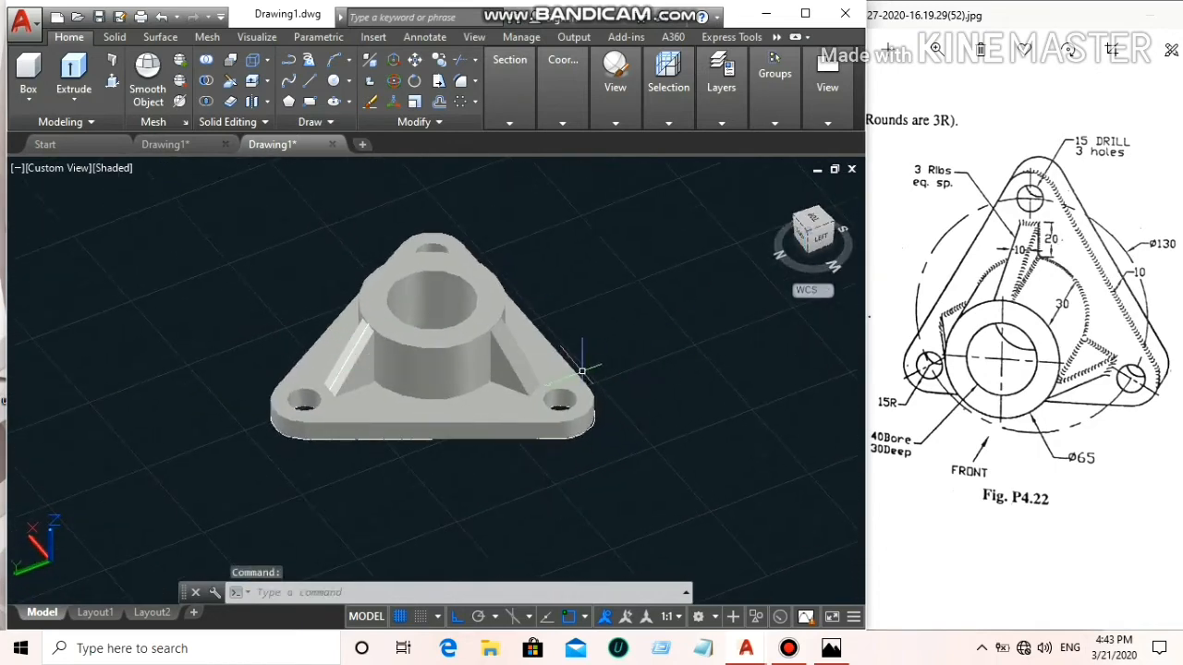
{"action": "middle_click_drag", "start_coordinate": [581, 364], "coordinate": [602, 360], "text": "shift"}
{"action": "left_click", "coordinate": [456, 419]}
{"action": "left_click", "coordinate": [462, 412]}
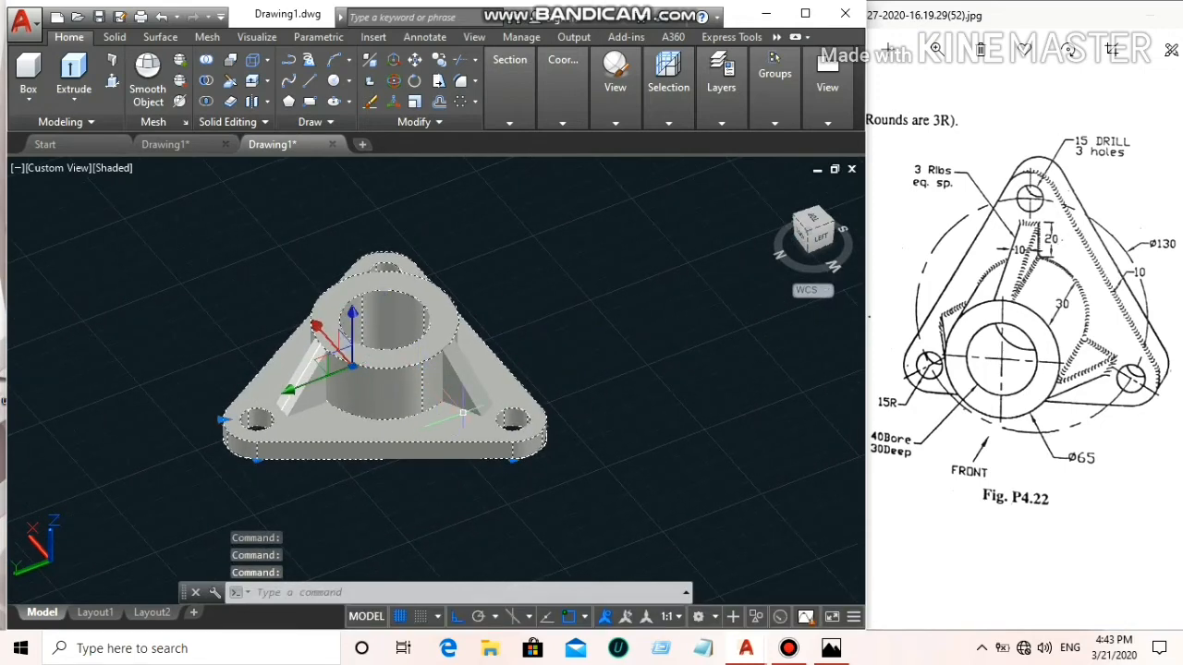
{"action": "left_click", "coordinate": [449, 404]}
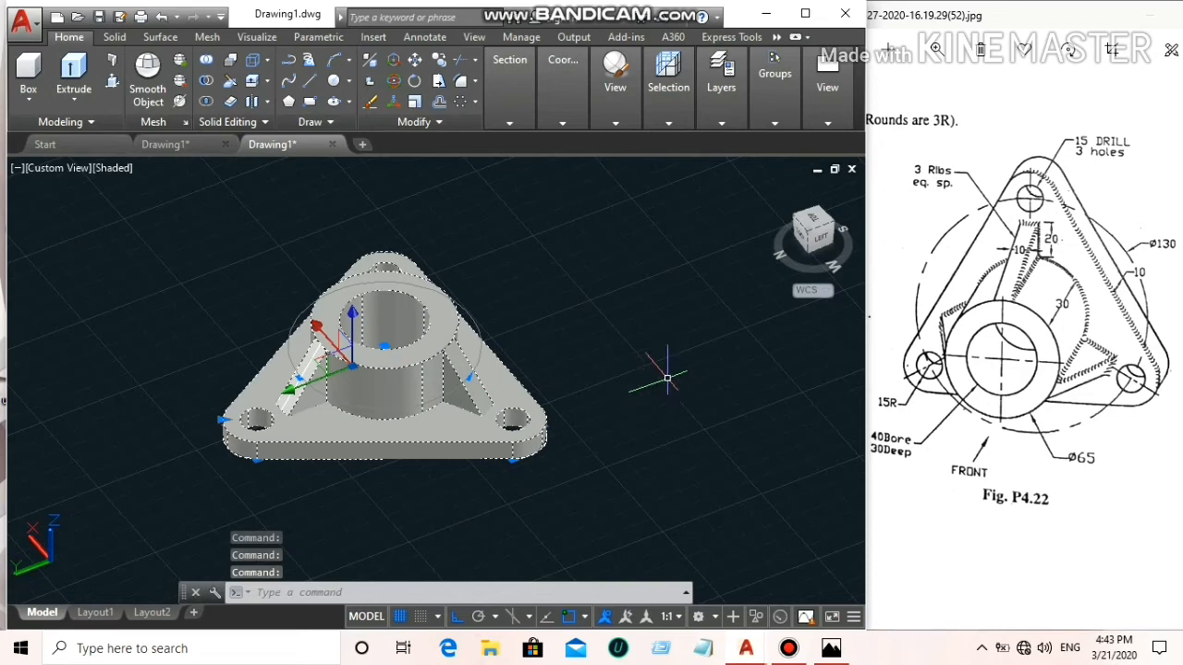
{"action": "left_click_drag", "start_coordinate": [809, 231], "coordinate": [811, 153]}
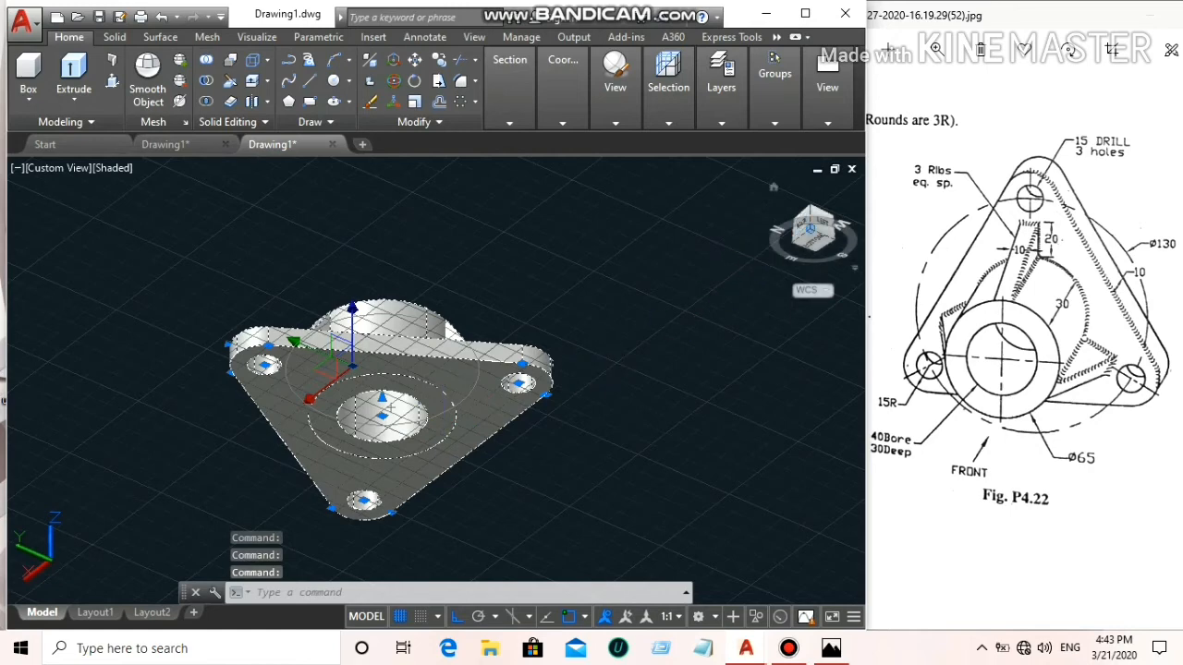
{"action": "left_click_drag", "start_coordinate": [810, 228], "coordinate": [810, 303]}
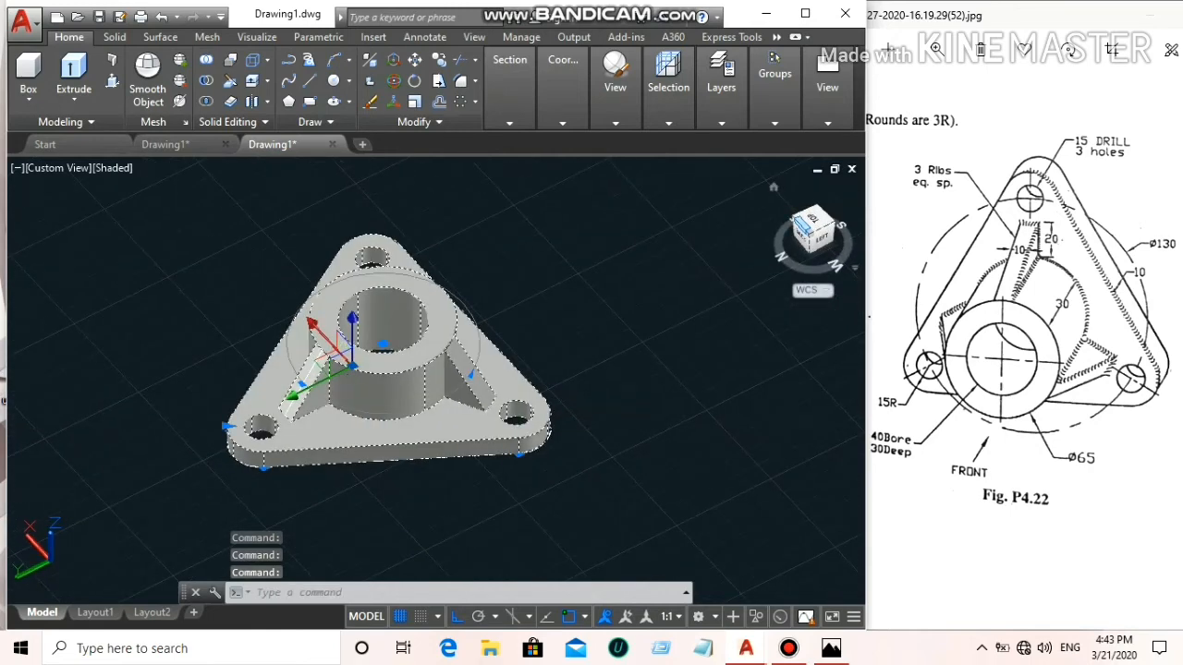
{"action": "key", "text": "Return"}
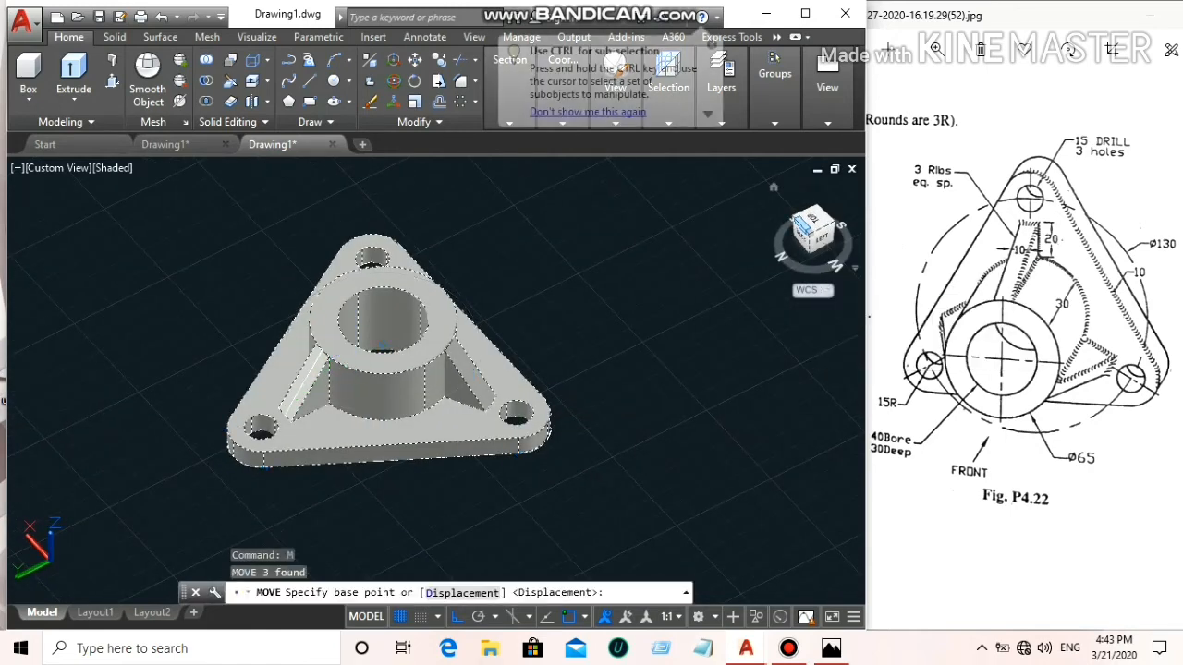
{"action": "left_click", "coordinate": [383, 319]}
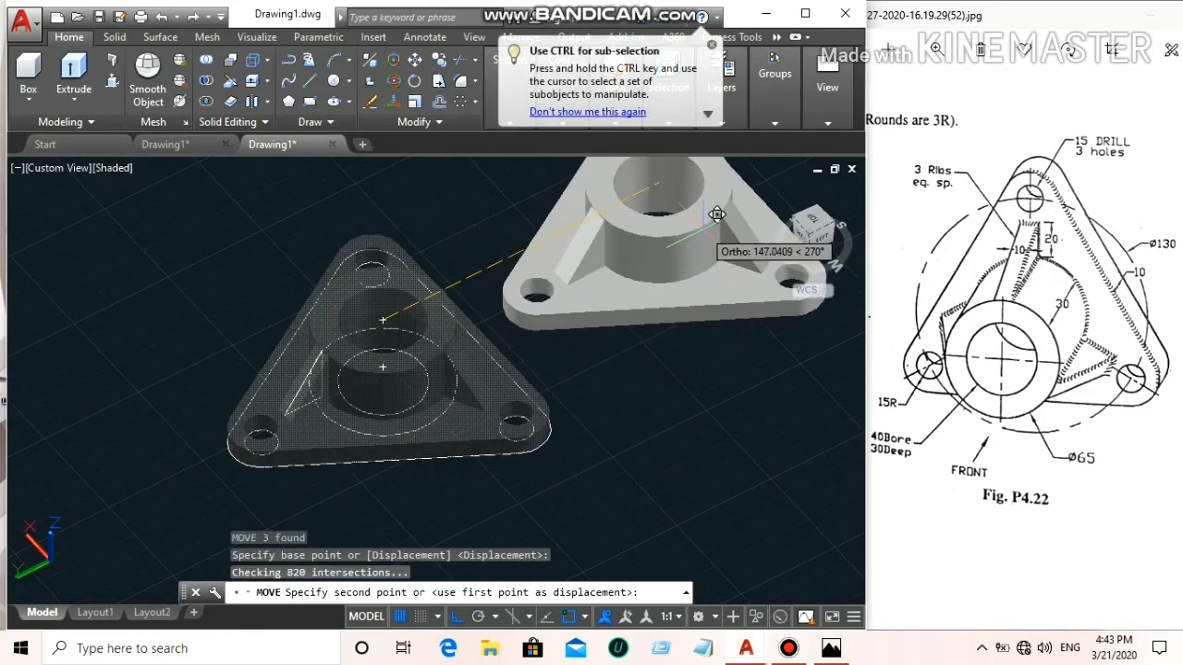
{"action": "left_click", "coordinate": [706, 226]}
Delete all the leftover construction outlines, circles and the rib polyline at the part's original location
{"action": "mouse_move", "coordinate": [440, 227]}
{"action": "left_mouse_down"}
{"action": "mouse_move", "coordinate": [277, 264]}
{"action": "mouse_move", "coordinate": [407, 488]}
{"action": "mouse_move", "coordinate": [405, 457]}
{"action": "left_mouse_up"}
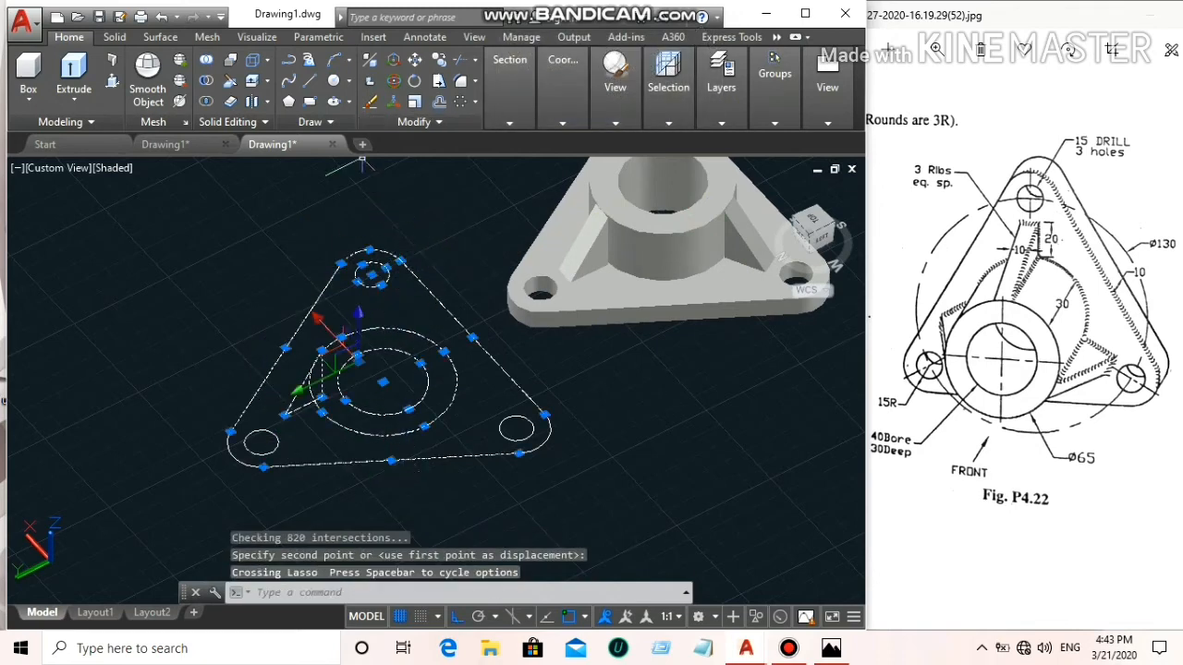
{"action": "key", "text": "Delete"}
{"action": "mouse_move", "coordinate": [567, 389]}
{"action": "left_mouse_down"}
{"action": "mouse_move", "coordinate": [106, 460]}
{"action": "mouse_move", "coordinate": [572, 550]}
{"action": "left_mouse_up"}
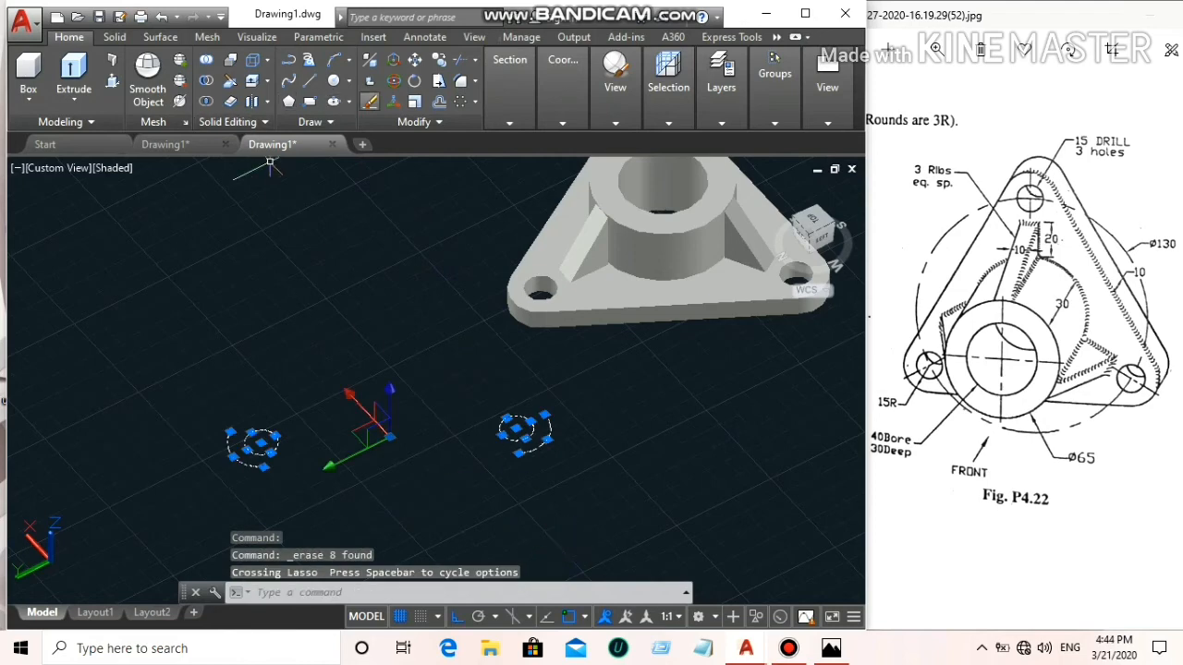
{"action": "key", "text": "Delete"}
Union the base plate and the central boss, including the rib array in the selection
{"action": "mouse_move", "coordinate": [404, 214]}
{"action": "middle_mouse_down", "text": "shift"}
{"action": "mouse_move", "coordinate": [267, 306]}
{"action": "mouse_move", "coordinate": [166, 401]}
{"action": "mouse_move", "coordinate": [155, 388]}
{"action": "middle_mouse_up", "text": "shift"}
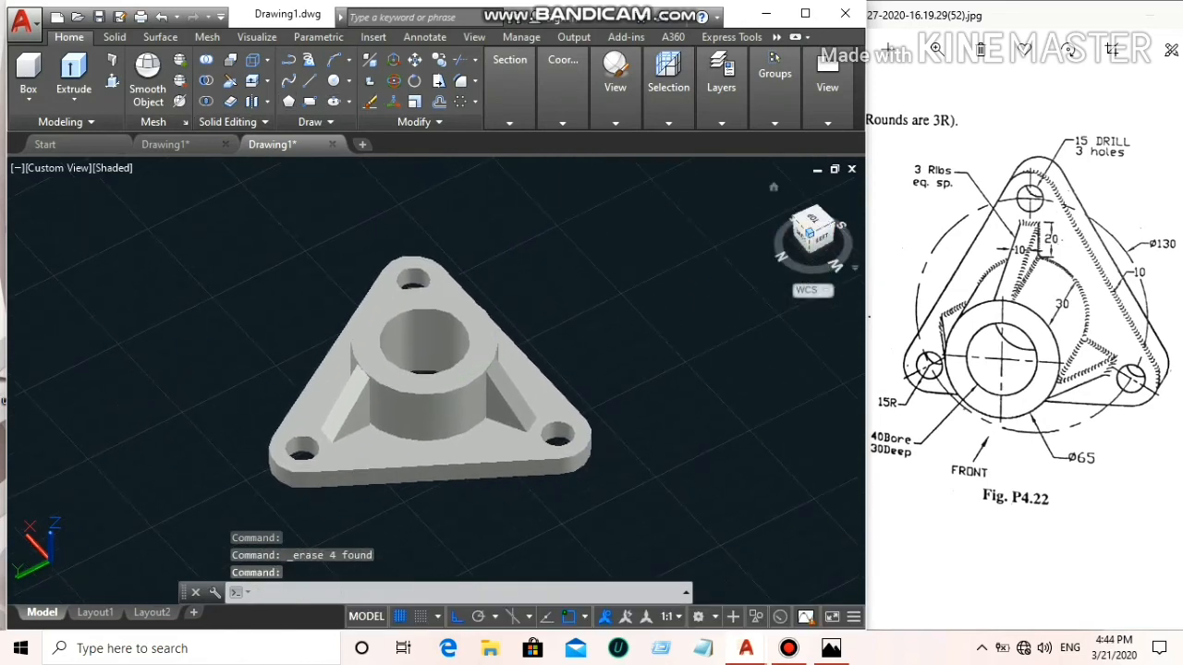
{"action": "mouse_move", "coordinate": [810, 232]}
{"action": "left_mouse_down"}
{"action": "mouse_move", "coordinate": [809, 266]}
{"action": "mouse_move", "coordinate": [811, 237]}
{"action": "mouse_move", "coordinate": [847, 241]}
{"action": "left_mouse_up"}
{"action": "middle_click_drag", "start_coordinate": [542, 314], "coordinate": [742, 357]}
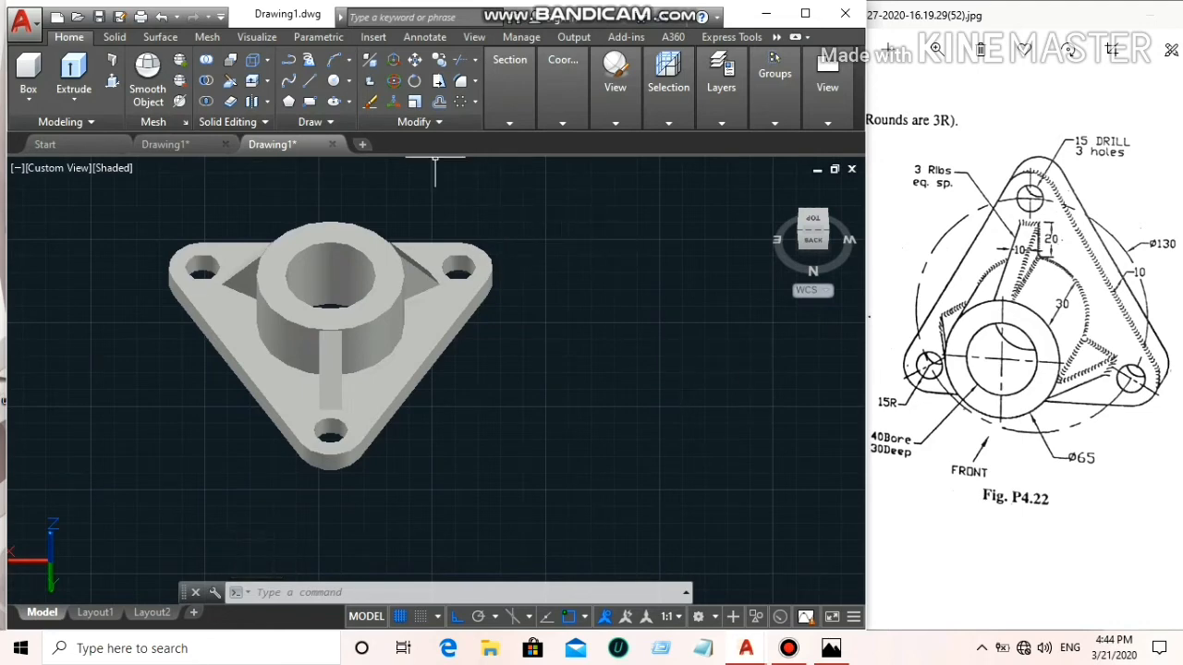
{"action": "left_click", "coordinate": [206, 59]}
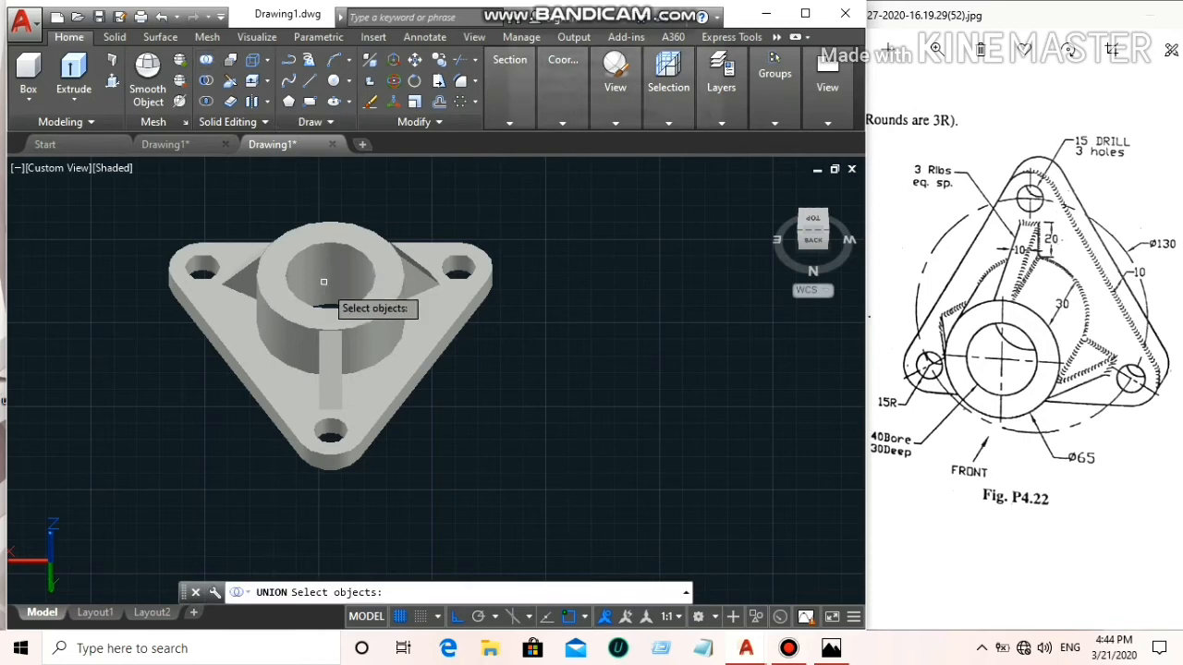
{"action": "left_click", "coordinate": [326, 319]}
{"action": "left_click", "coordinate": [335, 356]}
{"action": "left_click", "coordinate": [377, 380]}
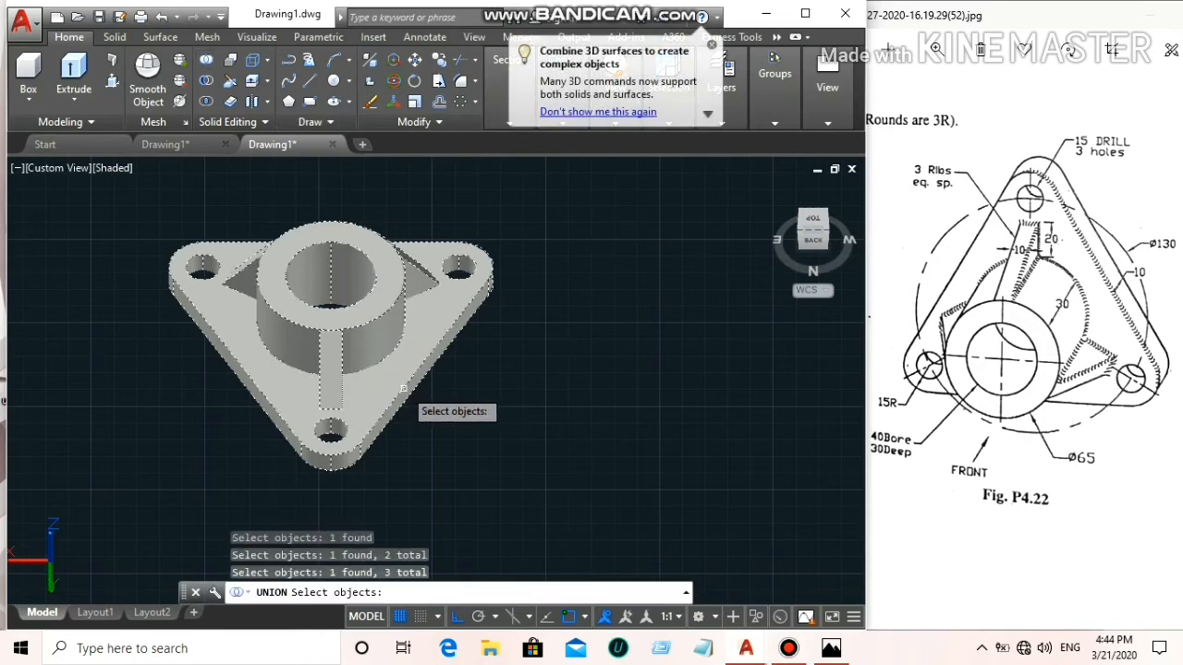
{"action": "key", "text": "Return"}
Select the united solid and examine how the ribs meet the boss and plate from another side
{"action": "left_click", "coordinate": [383, 370]}
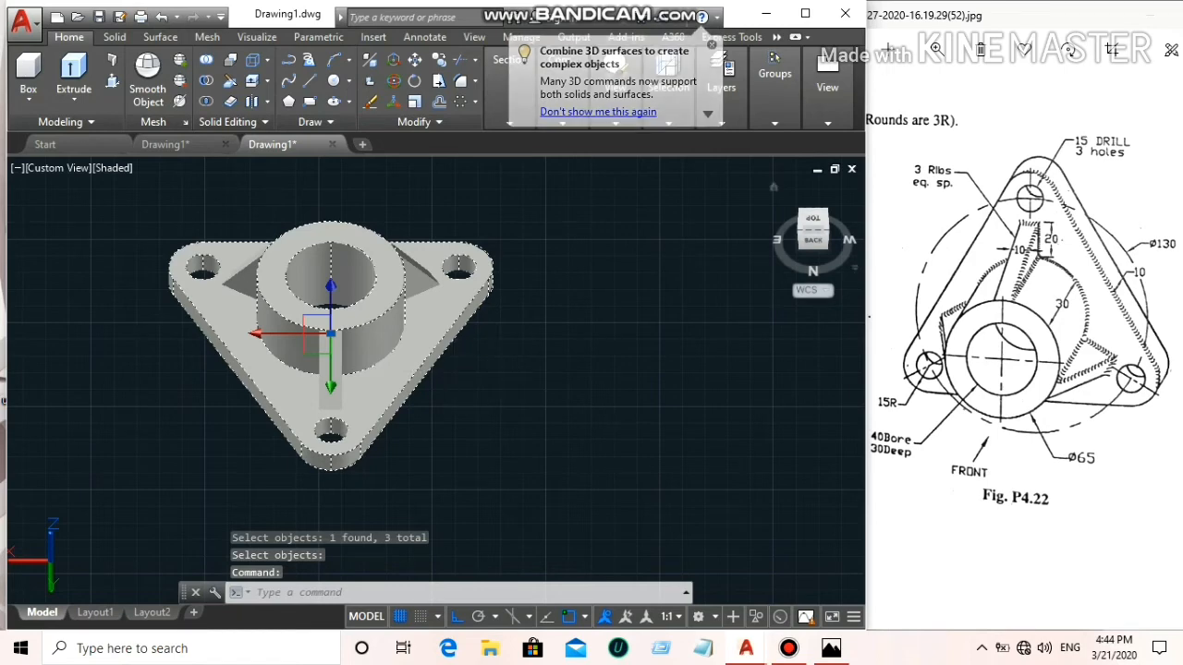
{"action": "left_click", "coordinate": [812, 233]}
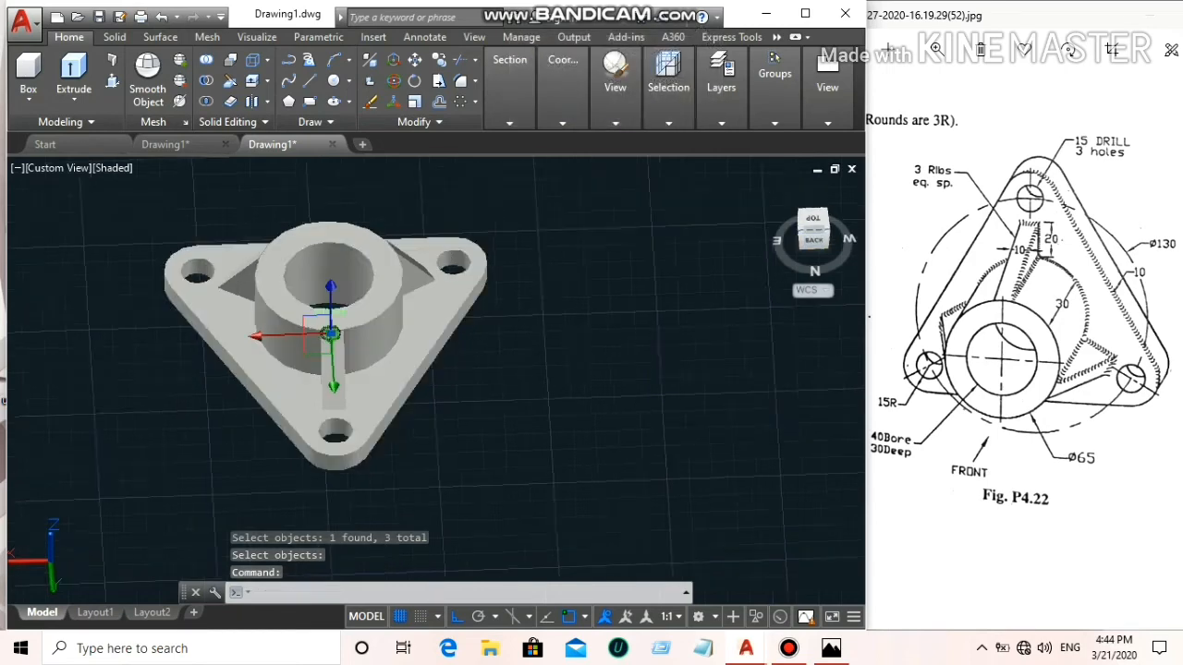
{"action": "mouse_move", "coordinate": [812, 233]}
{"action": "left_mouse_down"}
{"action": "mouse_move", "coordinate": [763, 255]}
{"action": "mouse_move", "coordinate": [744, 316]}
{"action": "mouse_move", "coordinate": [723, 316]}
{"action": "mouse_move", "coordinate": [843, 313]}
{"action": "mouse_move", "coordinate": [844, 275]}
{"action": "left_mouse_up"}
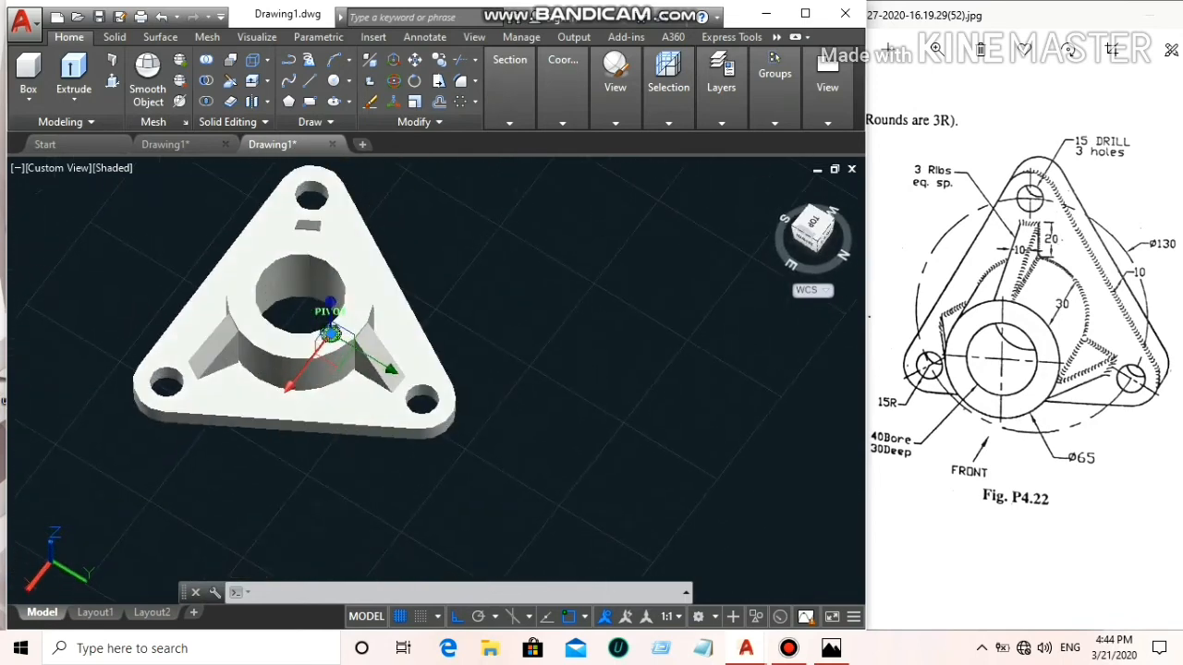
{"action": "middle_click_drag", "start_coordinate": [548, 334], "coordinate": [683, 339]}
{"action": "right_click", "coordinate": [684, 339]}
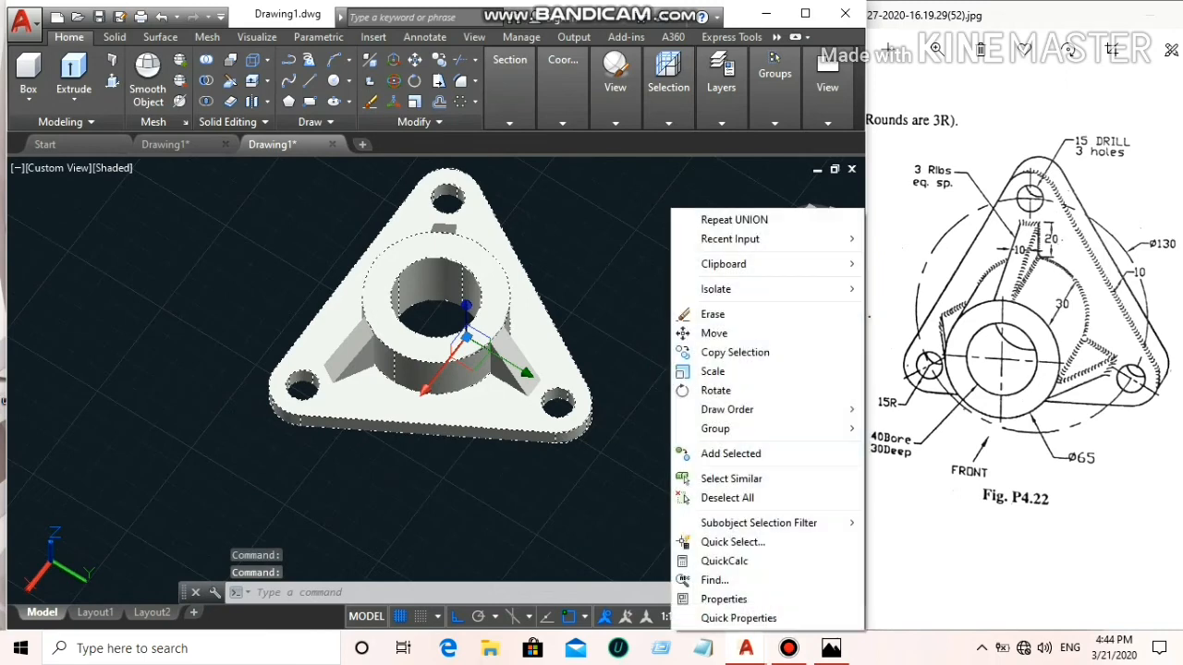
{"action": "left_click", "coordinate": [289, 81]}
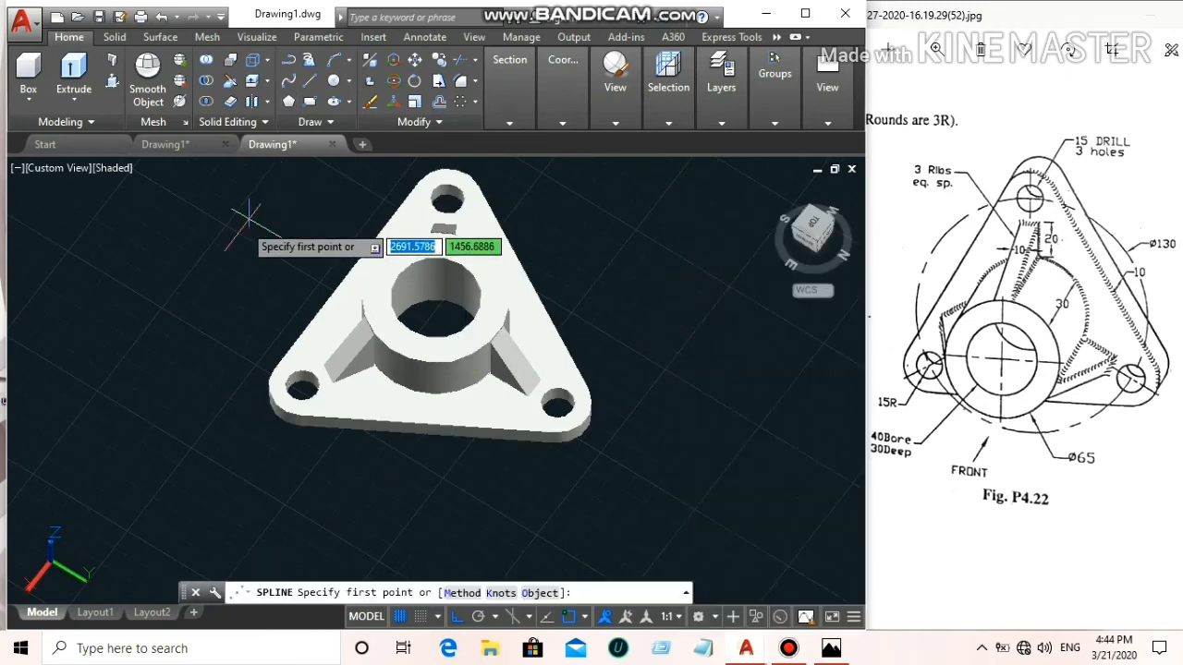
{"action": "right_click", "coordinate": [244, 225]}
{"action": "left_click", "coordinate": [275, 258]}
Fillet all the upper outer edges around the triangular base plate, straight sides and rounded corners, with a radius of 2
{"action": "middle_click_drag", "start_coordinate": [658, 281], "coordinate": [631, 292]}
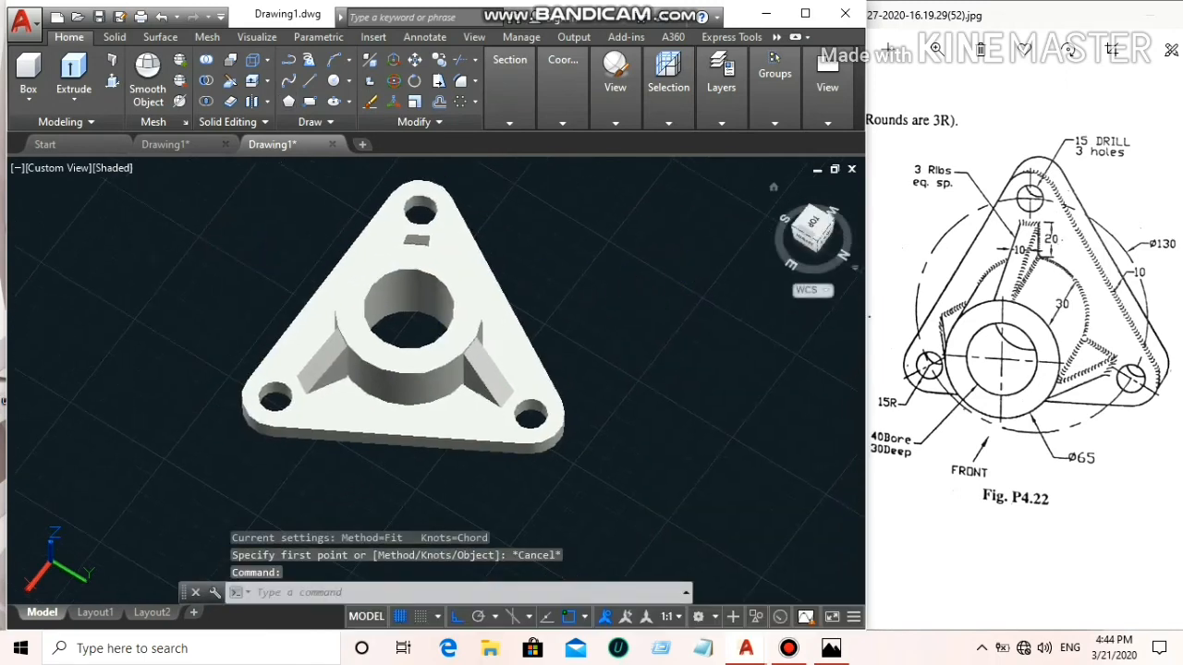
{"action": "left_click_drag", "start_coordinate": [815, 239], "coordinate": [814, 228]}
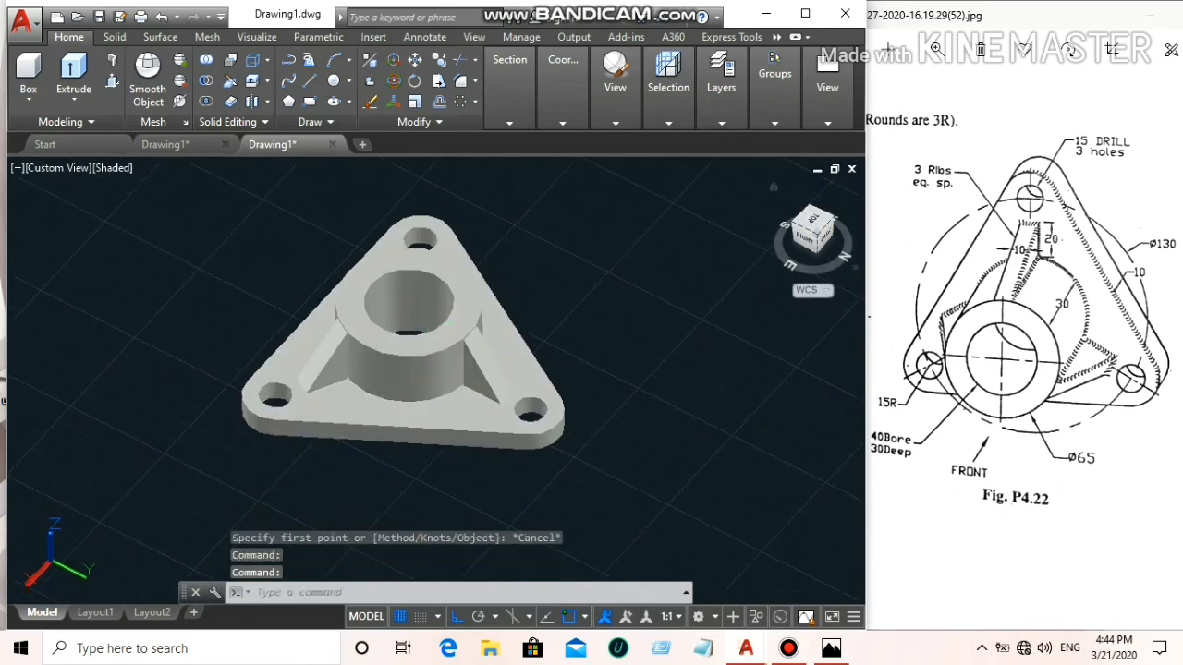
{"action": "middle_click_drag", "start_coordinate": [656, 333], "coordinate": [678, 348]}
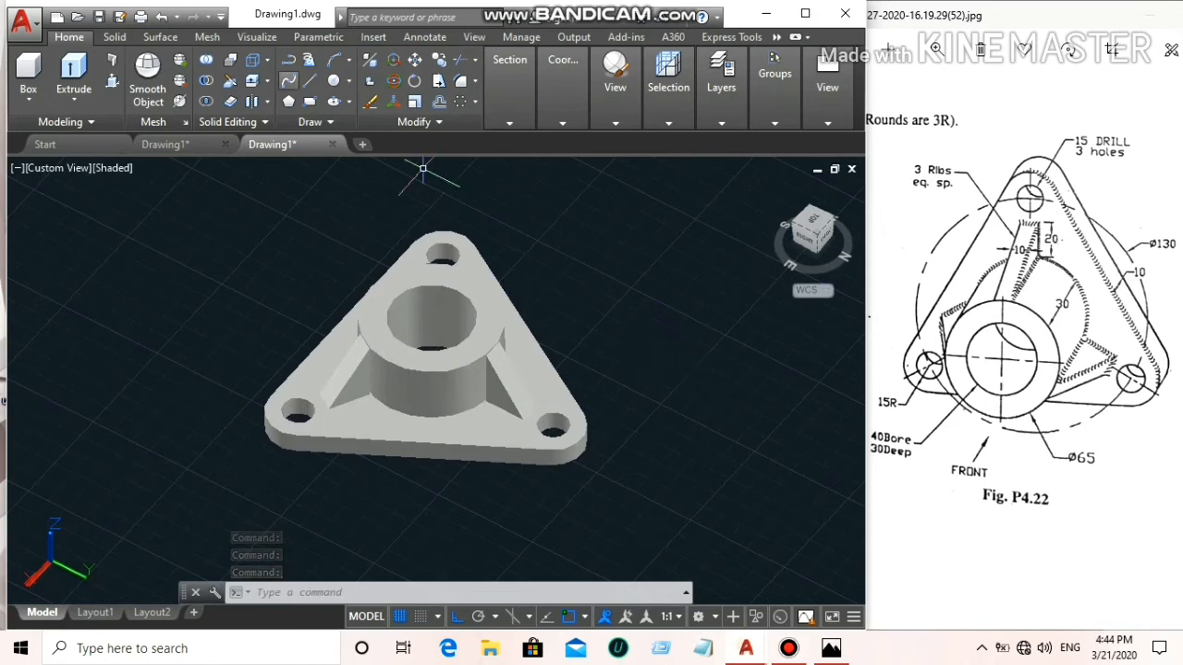
{"action": "left_click", "coordinate": [115, 37]}
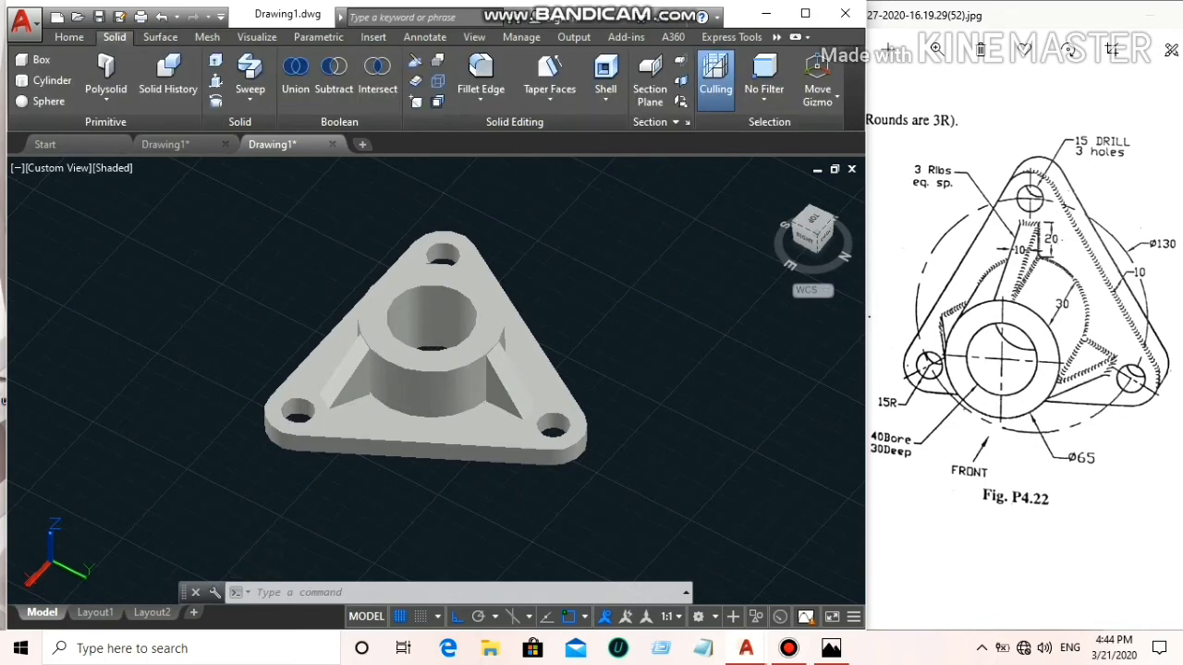
{"action": "left_click", "coordinate": [481, 74]}
{"action": "scroll", "coordinate": [490, 439], "scroll_direction": "up", "scroll_amount": 6}
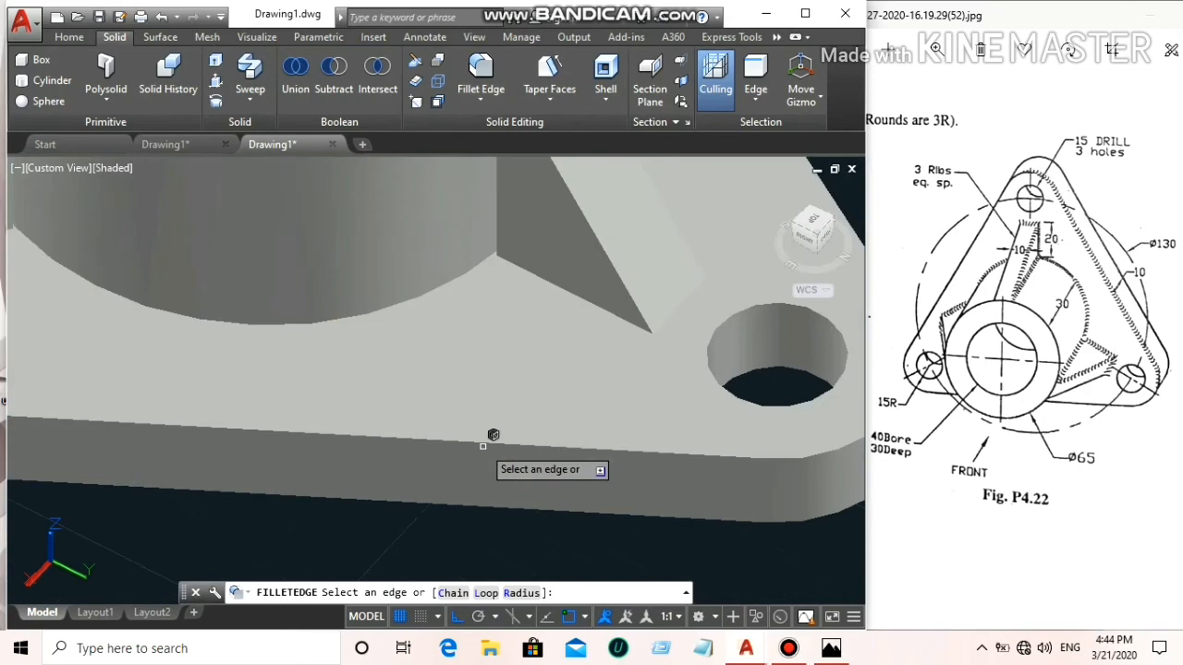
{"action": "left_click", "coordinate": [482, 446]}
{"action": "scroll", "coordinate": [485, 446], "scroll_direction": "down", "scroll_amount": 6}
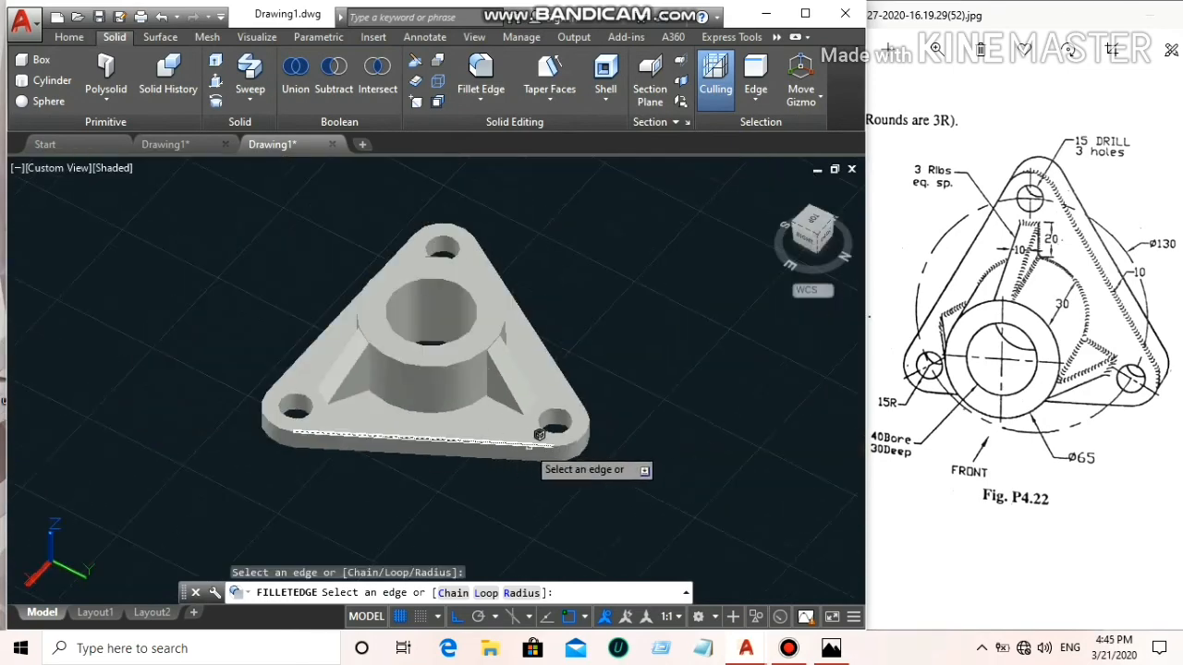
{"action": "left_click", "coordinate": [590, 427]}
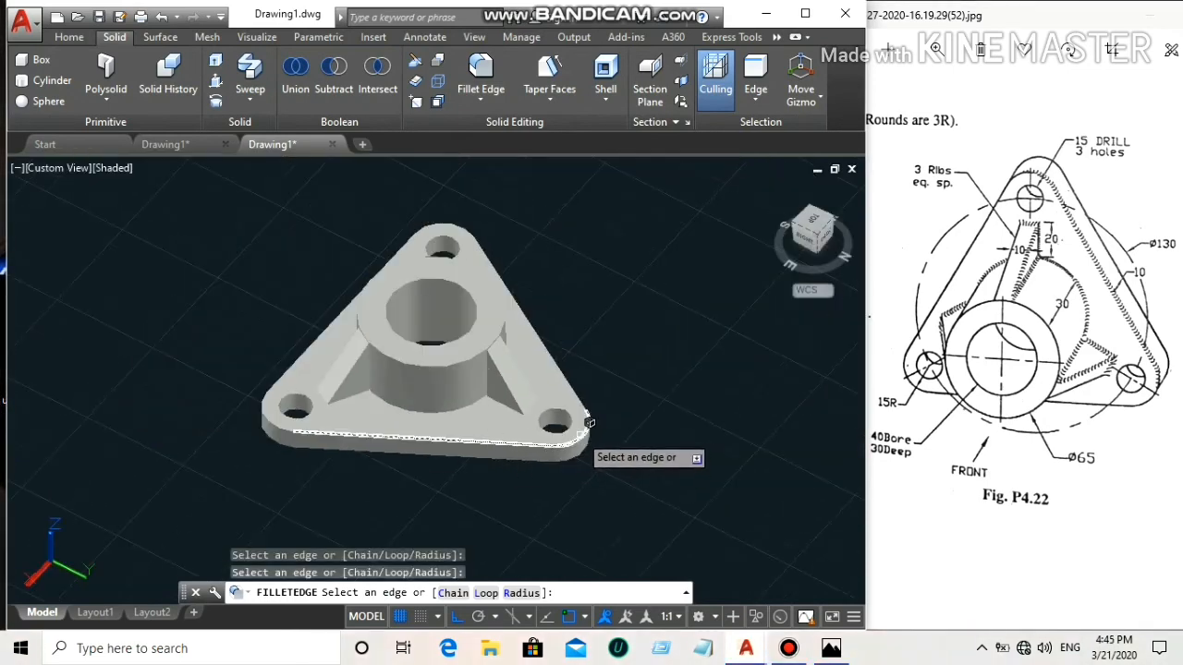
{"action": "scroll", "coordinate": [582, 381], "scroll_direction": "up", "scroll_amount": 5}
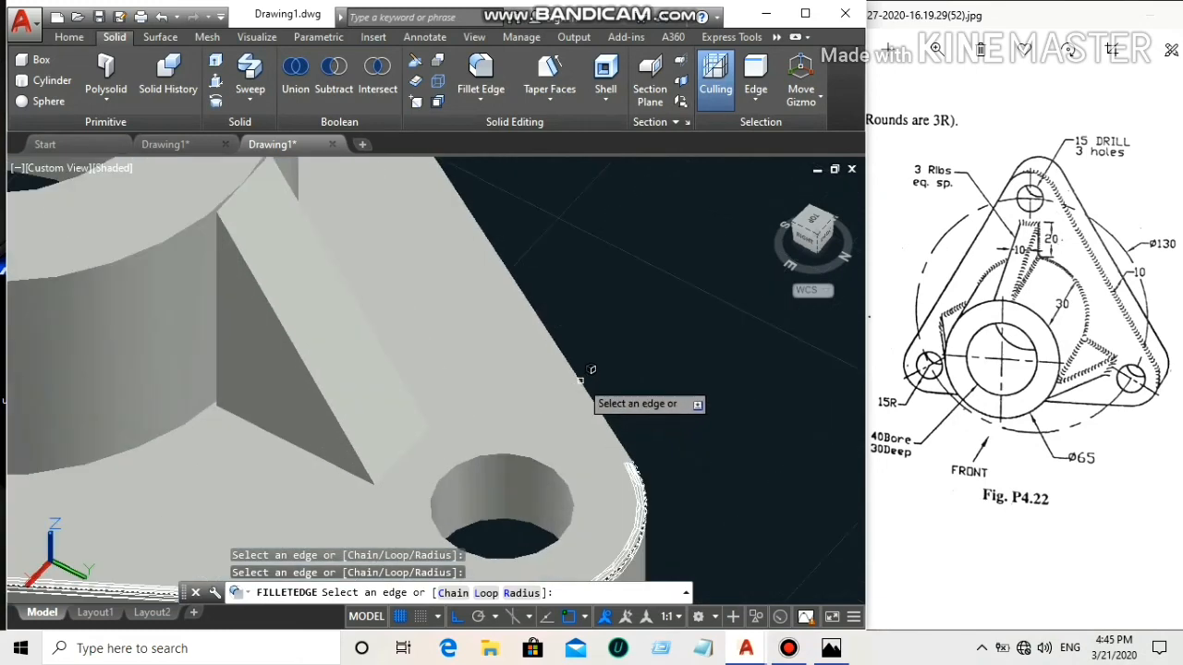
{"action": "left_click", "coordinate": [590, 372]}
{"action": "scroll", "coordinate": [542, 370], "scroll_direction": "down", "scroll_amount": 5}
{"action": "scroll", "coordinate": [388, 392], "scroll_direction": "up", "scroll_amount": 4}
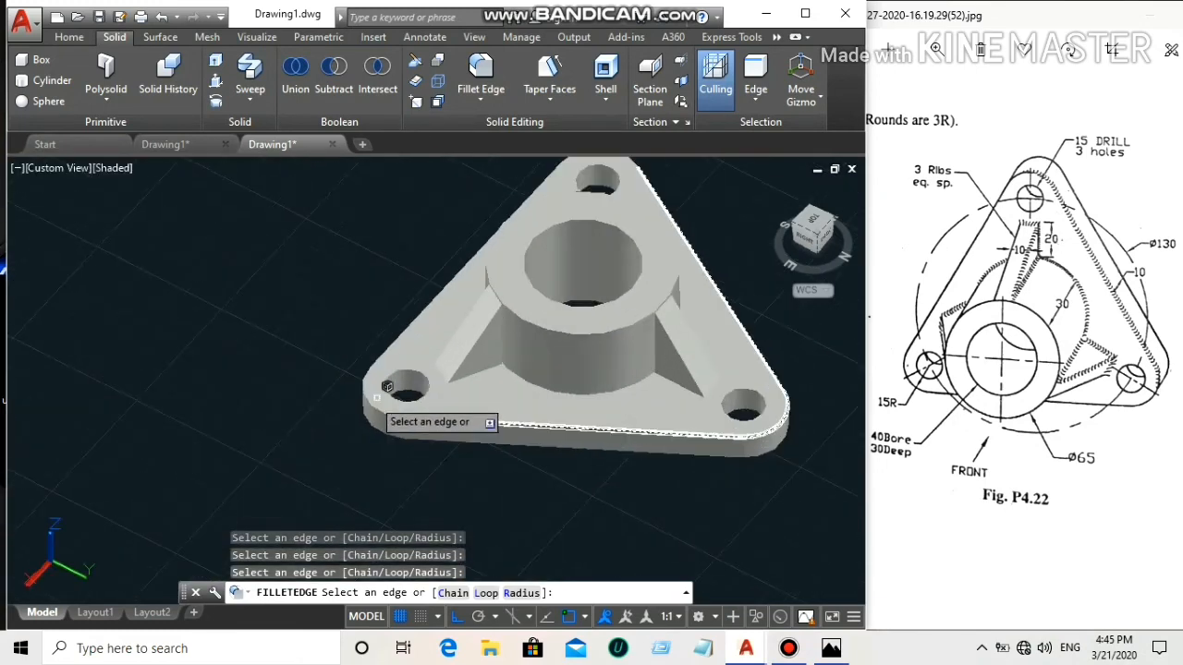
{"action": "left_click", "coordinate": [376, 399]}
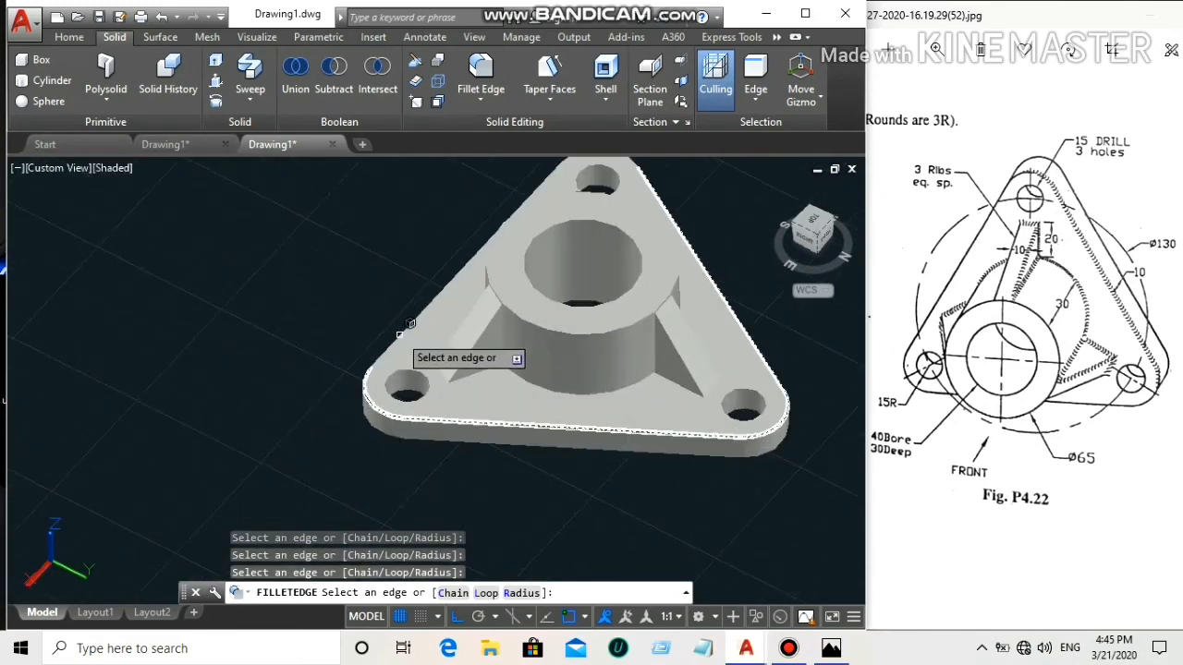
{"action": "scroll", "coordinate": [402, 331], "scroll_direction": "down", "scroll_amount": 6}
{"action": "scroll", "coordinate": [458, 316], "scroll_direction": "up", "scroll_amount": 10}
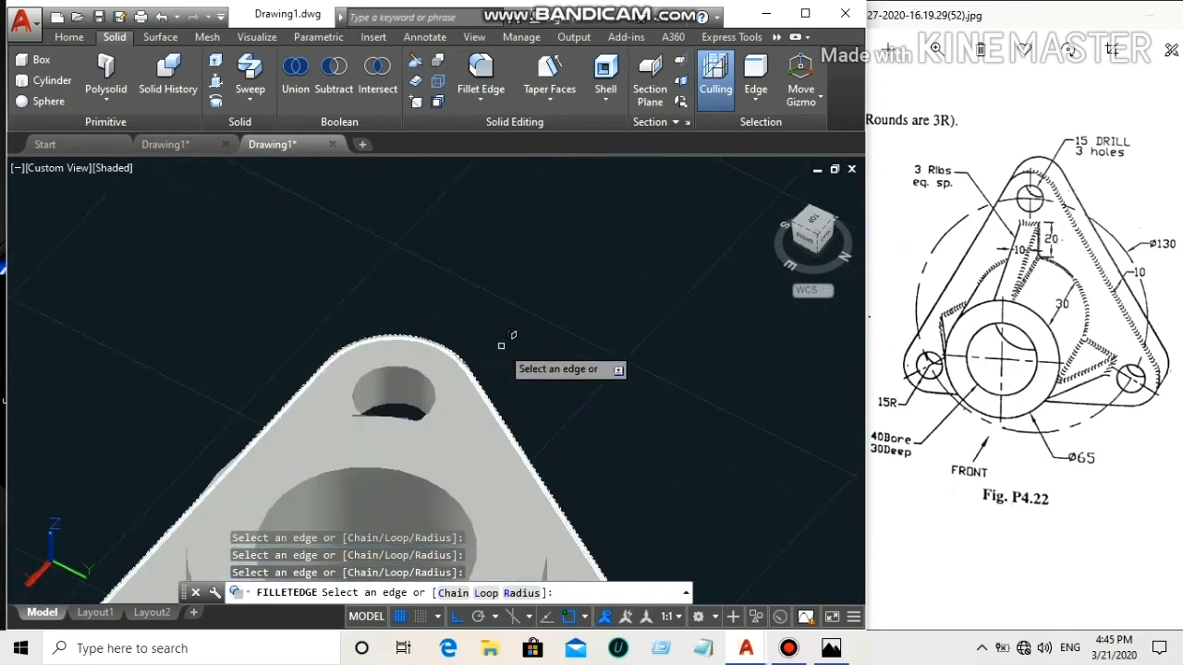
{"action": "scroll", "coordinate": [513, 356], "scroll_direction": "down", "scroll_amount": 5}
{"action": "middle_click_drag", "start_coordinate": [527, 362], "coordinate": [519, 301]}
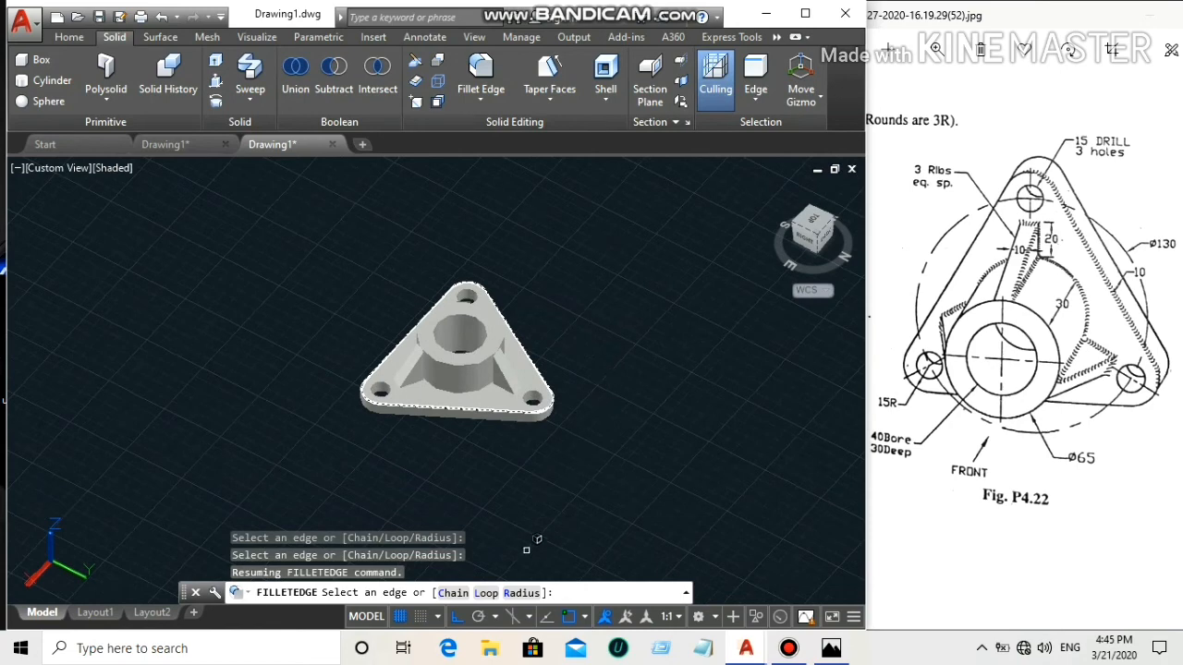
{"action": "left_click", "coordinate": [521, 592]}
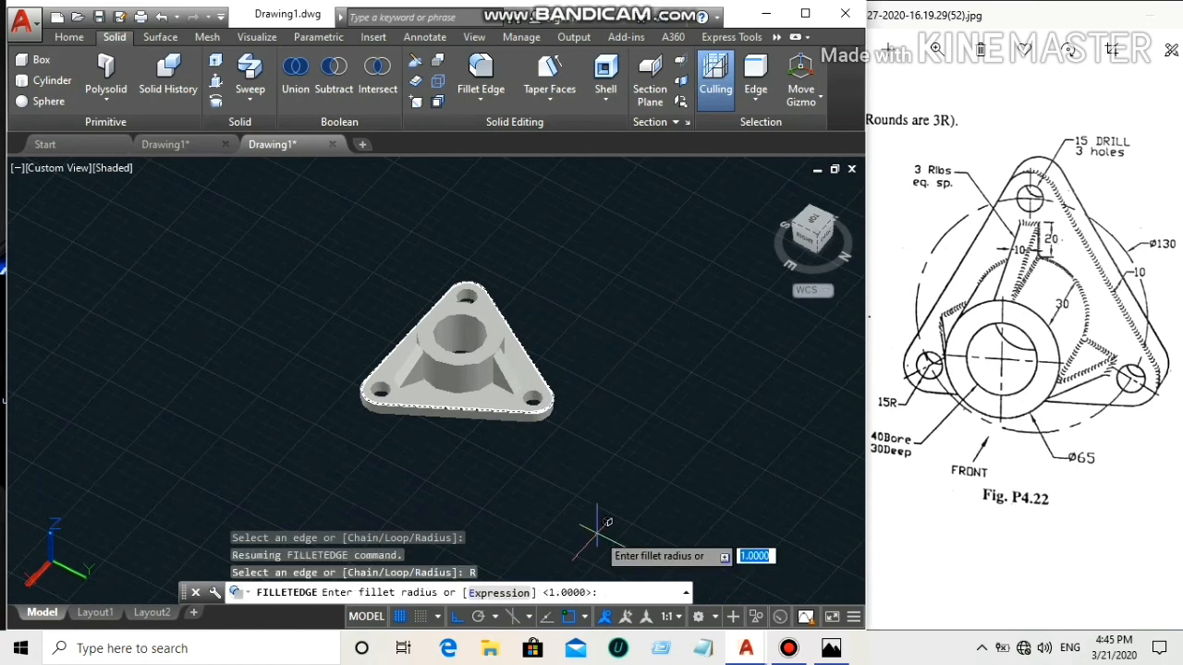
{"action": "key", "text": "Return"}
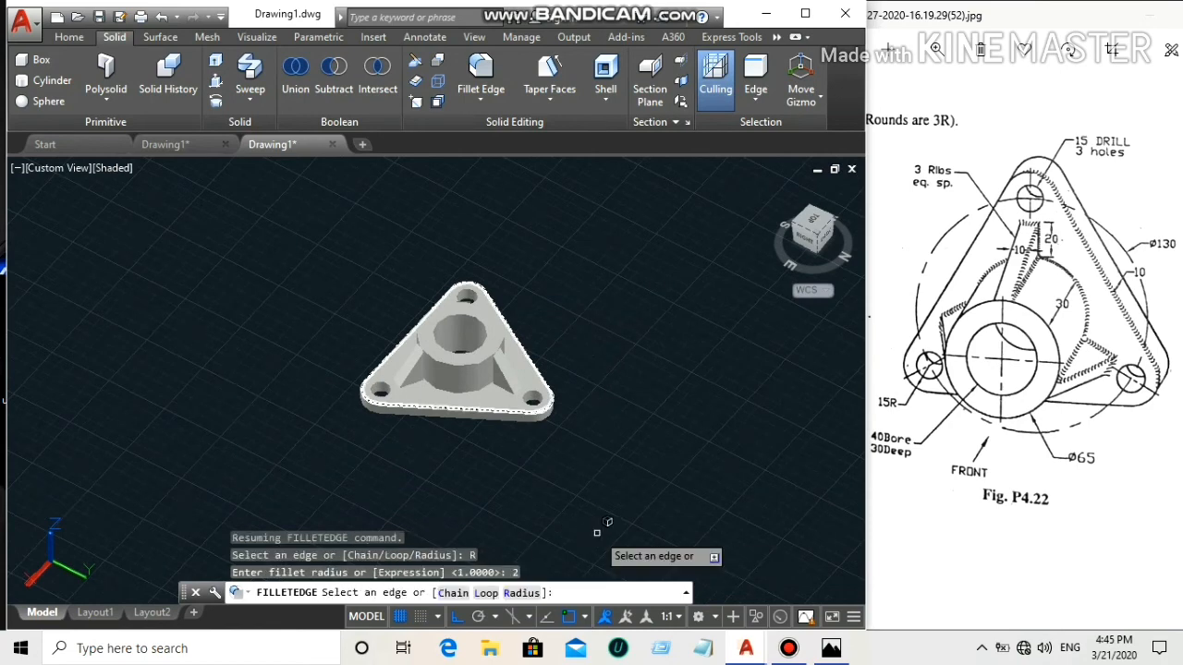
{"action": "key", "text": "Return"}
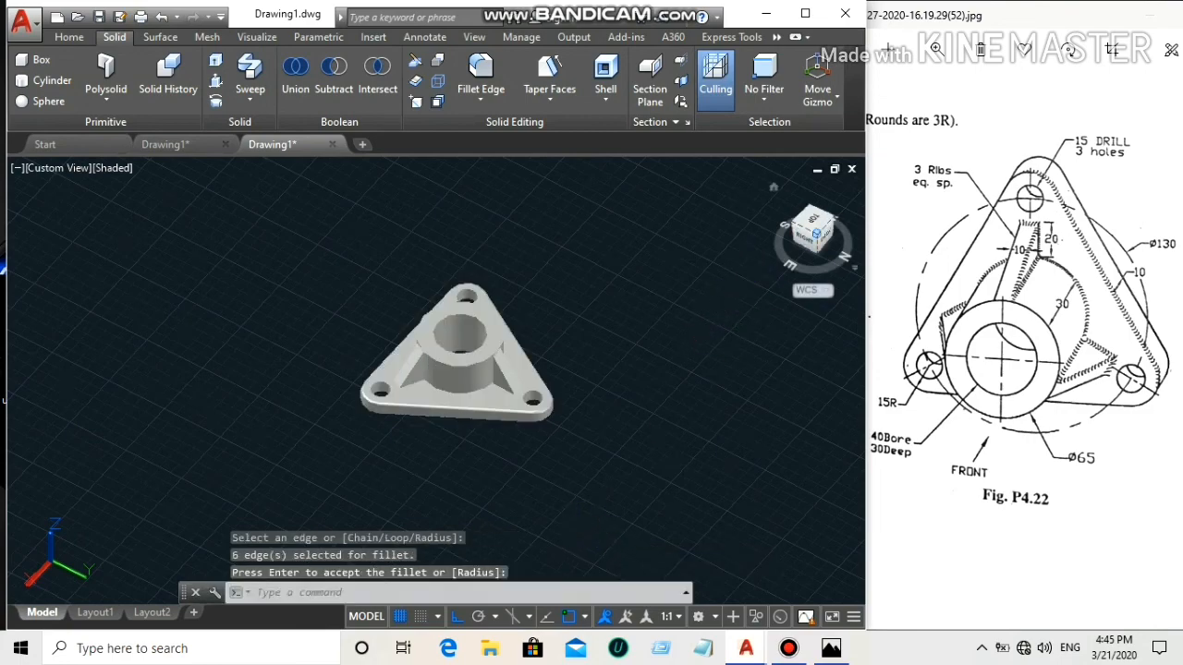
Examine the rounded plate edge, the boss and the ribs from several angles
{"action": "mouse_move", "coordinate": [817, 234]}
{"action": "left_mouse_down"}
{"action": "mouse_move", "coordinate": [817, 221]}
{"action": "mouse_move", "coordinate": [814, 255]}
{"action": "mouse_move", "coordinate": [839, 268]}
{"action": "mouse_move", "coordinate": [816, 243]}
{"action": "mouse_move", "coordinate": [801, 248]}
{"action": "mouse_move", "coordinate": [800, 234]}
{"action": "left_mouse_up"}
{"action": "middle_click_drag", "start_coordinate": [611, 328], "coordinate": [629, 362]}
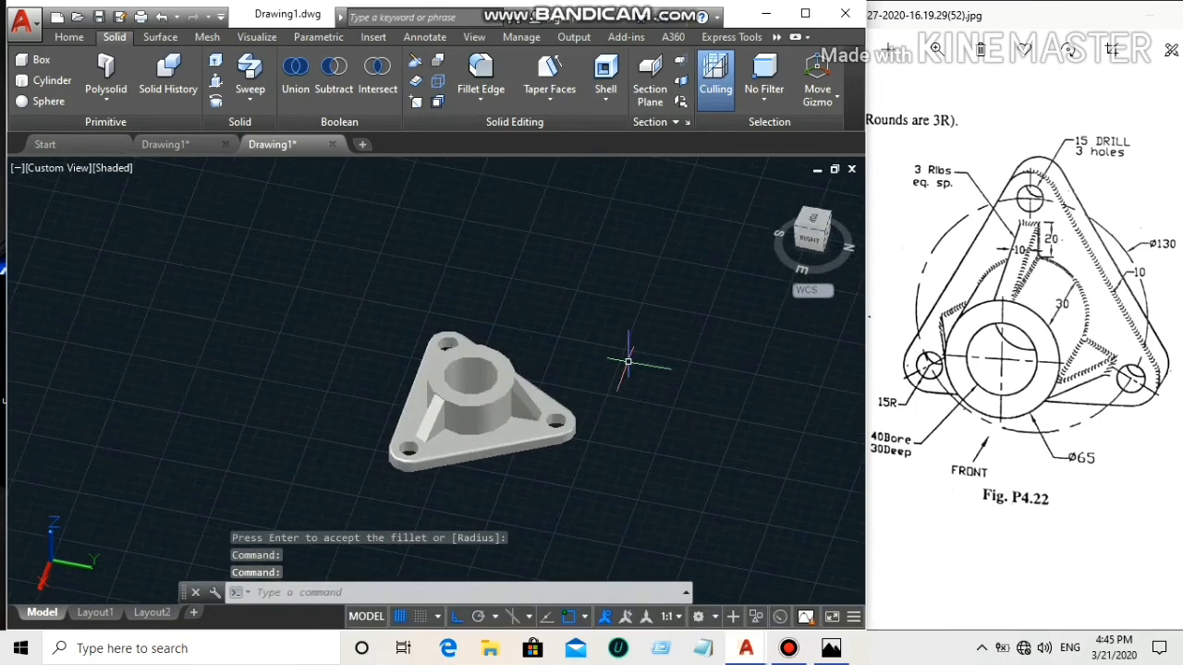
{"action": "scroll", "coordinate": [628, 362], "scroll_direction": "up", "scroll_amount": 4}
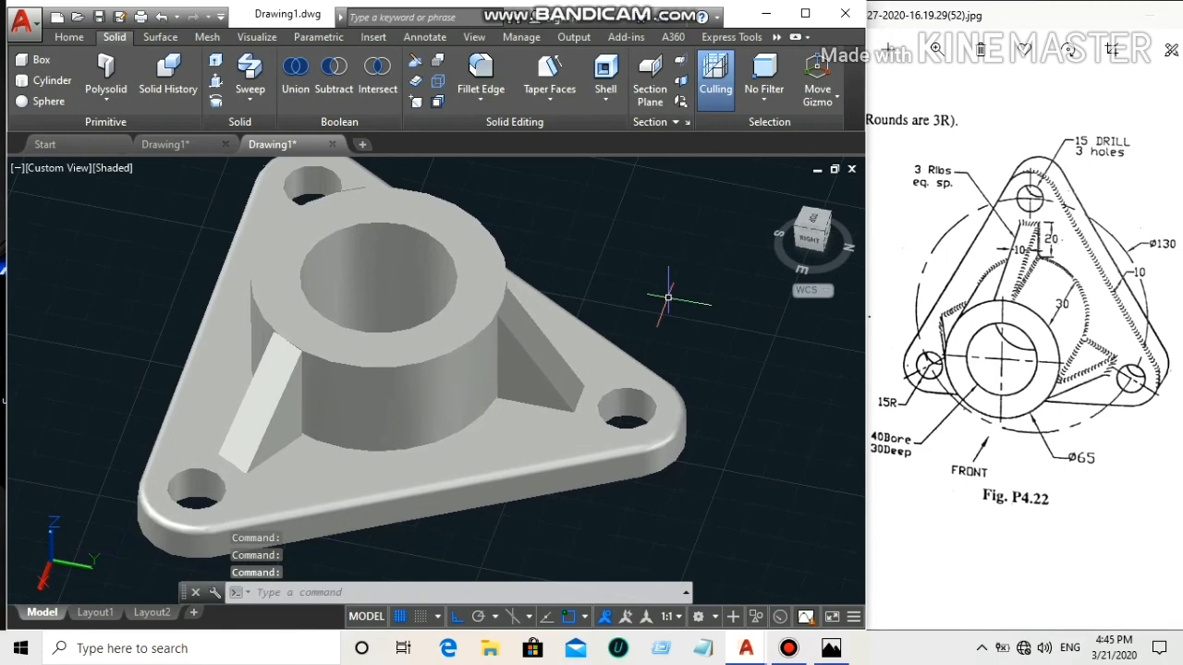
{"action": "scroll", "coordinate": [667, 298], "scroll_direction": "down", "scroll_amount": 2}
{"action": "scroll", "coordinate": [669, 297], "scroll_direction": "up", "scroll_amount": 1}
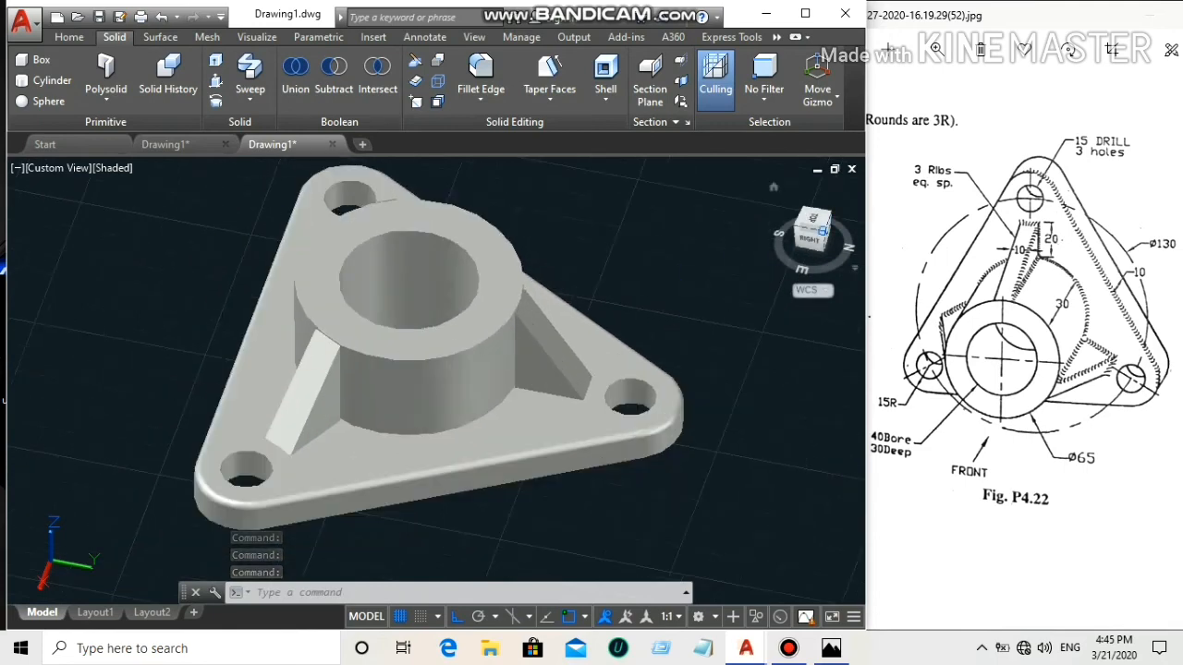
{"action": "middle_click_drag", "start_coordinate": [464, 341], "coordinate": [467, 335], "text": "shift"}
{"action": "mouse_move", "coordinate": [734, 287]}
{"action": "middle_mouse_down"}
{"action": "mouse_move", "coordinate": [738, 305]}
{"action": "mouse_move", "coordinate": [750, 297]}
{"action": "middle_mouse_up"}
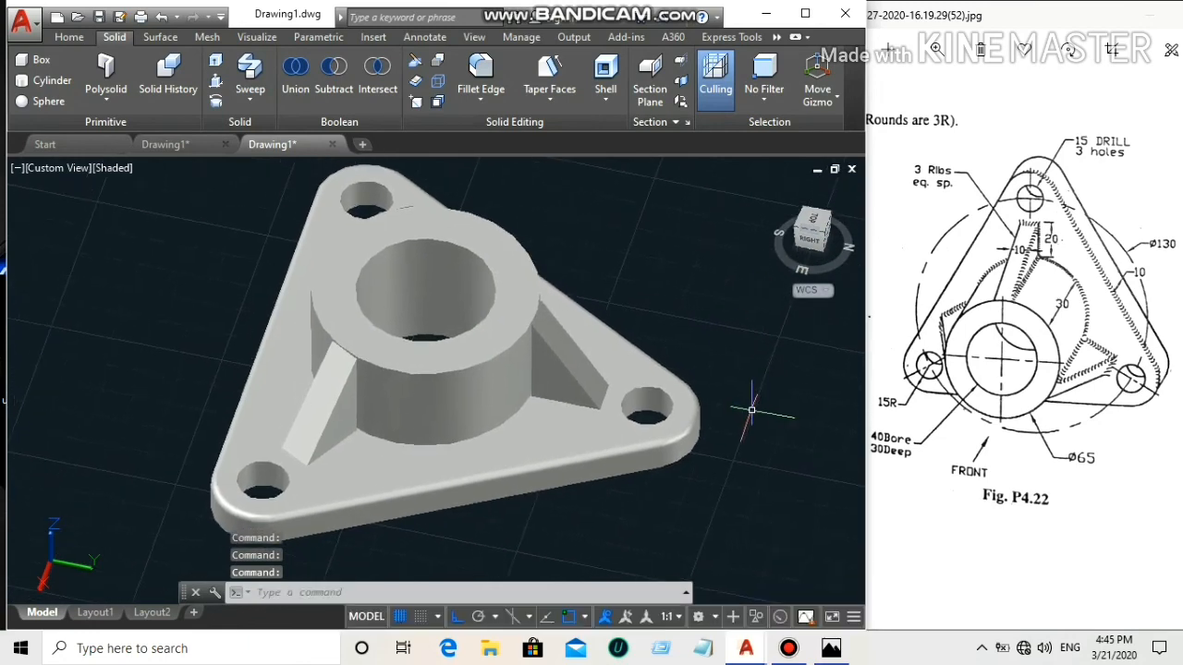
{"action": "middle_click_drag", "start_coordinate": [809, 314], "coordinate": [678, 362], "text": "shift"}
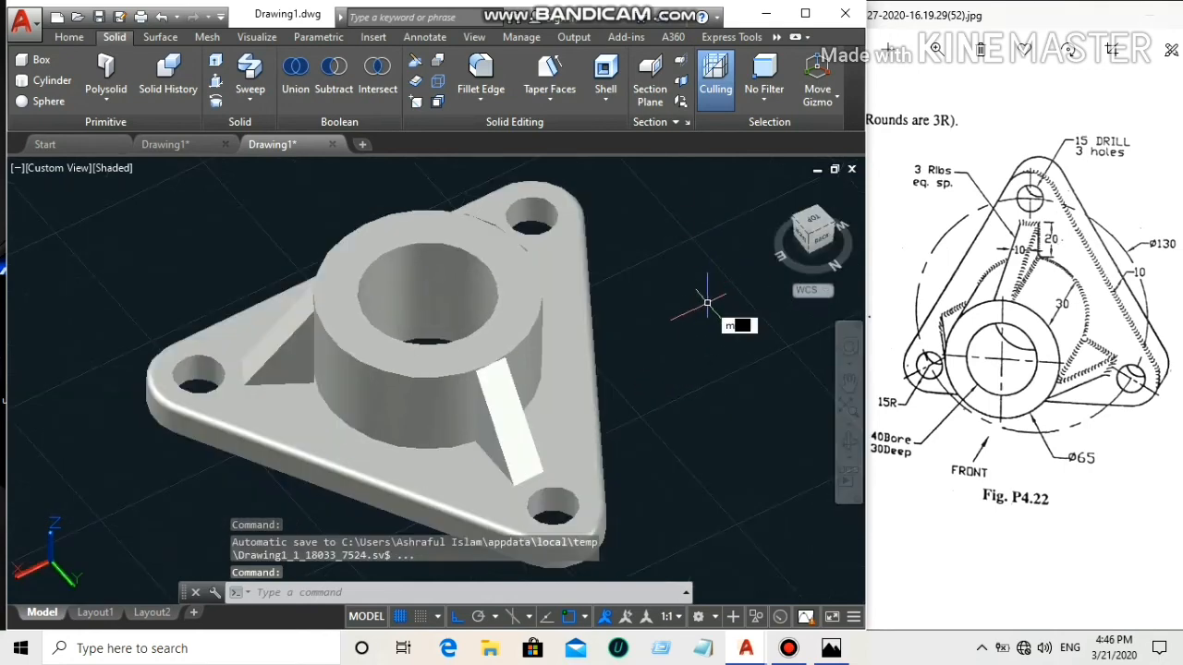
Open the materials browser with the MATERIALS command
{"action": "type", "text": "ate"}
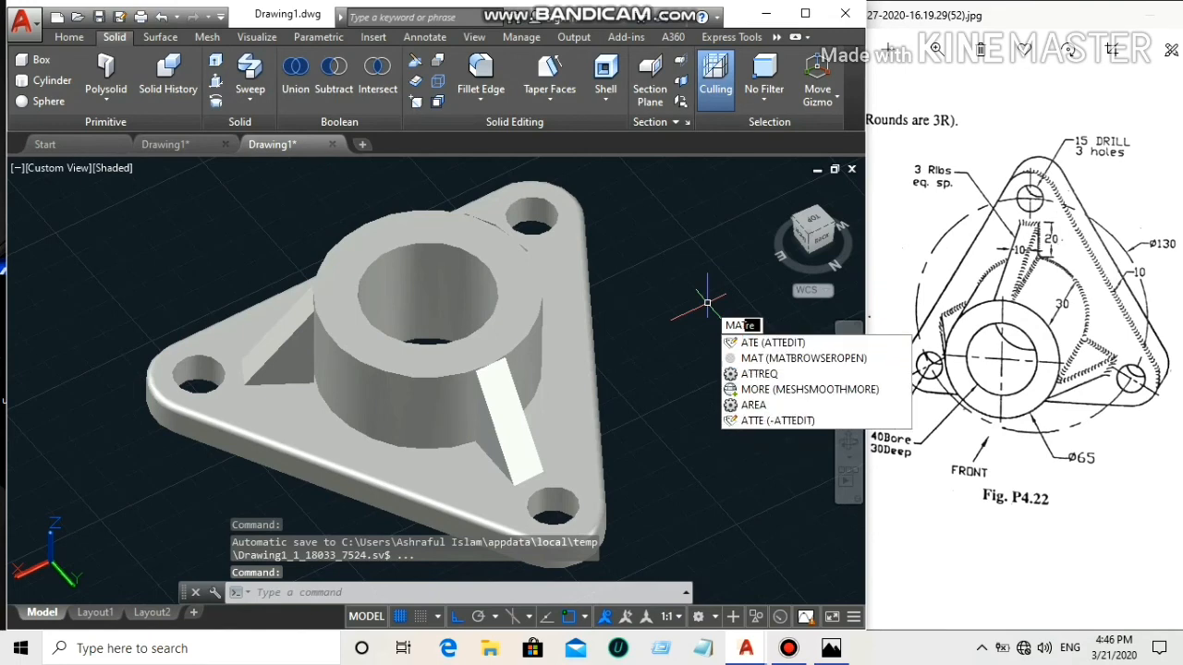
{"action": "key", "text": "BackSpace"}
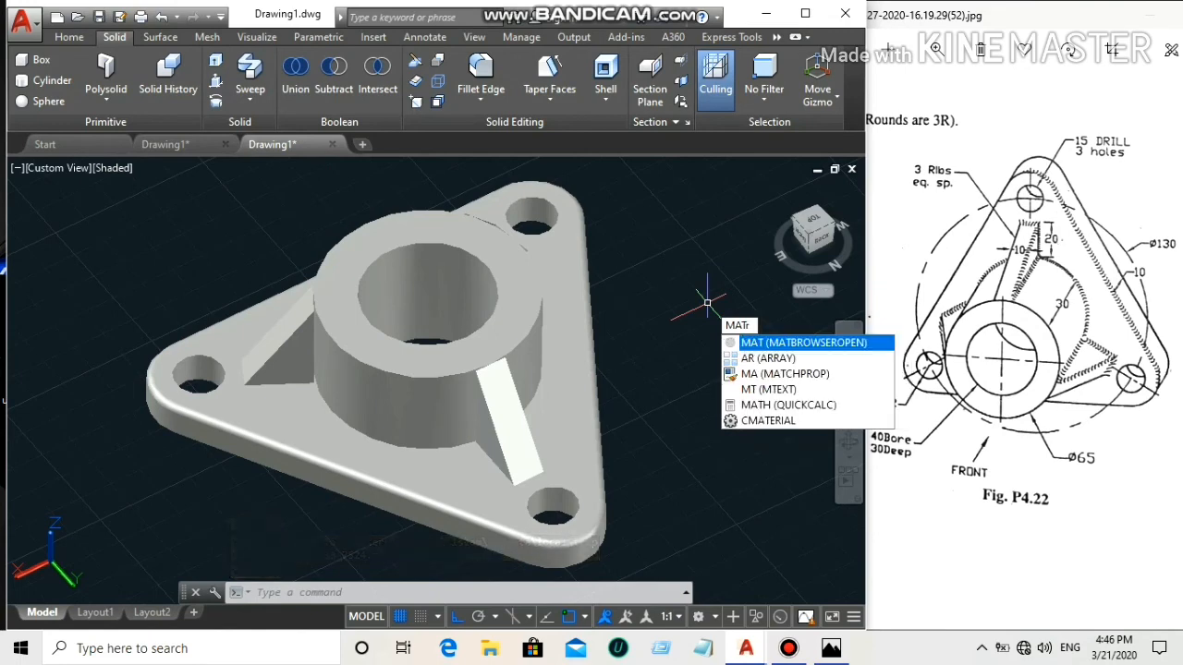
{"action": "key", "text": "BackSpace"}
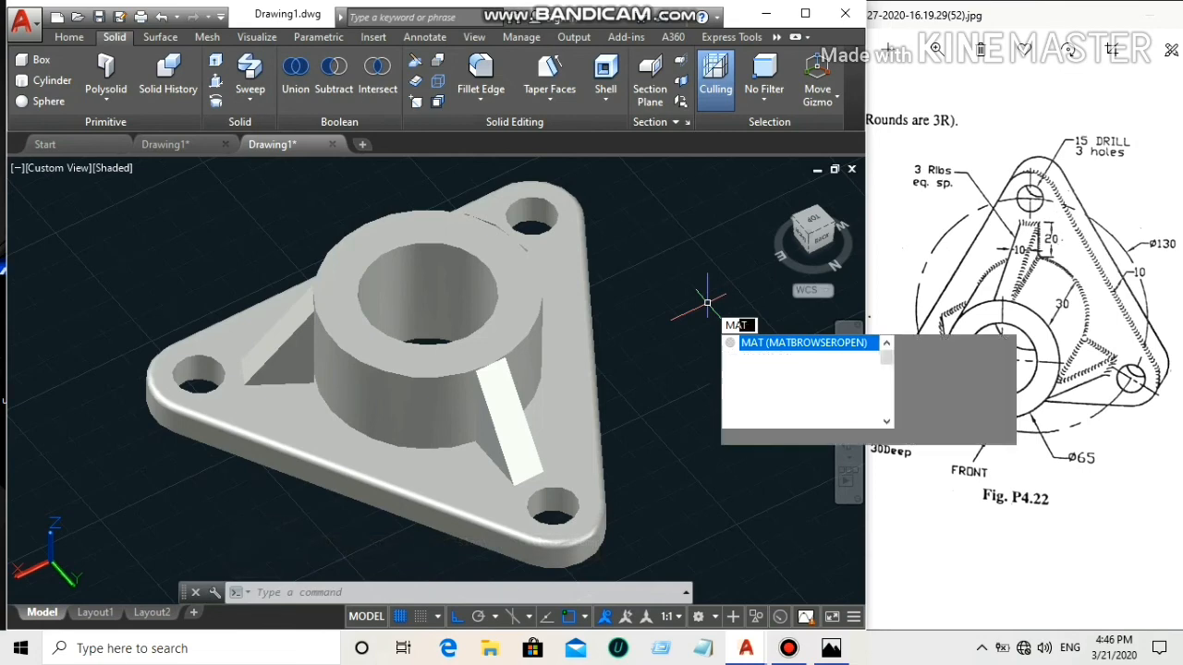
{"action": "type", "text": "ERIA"}
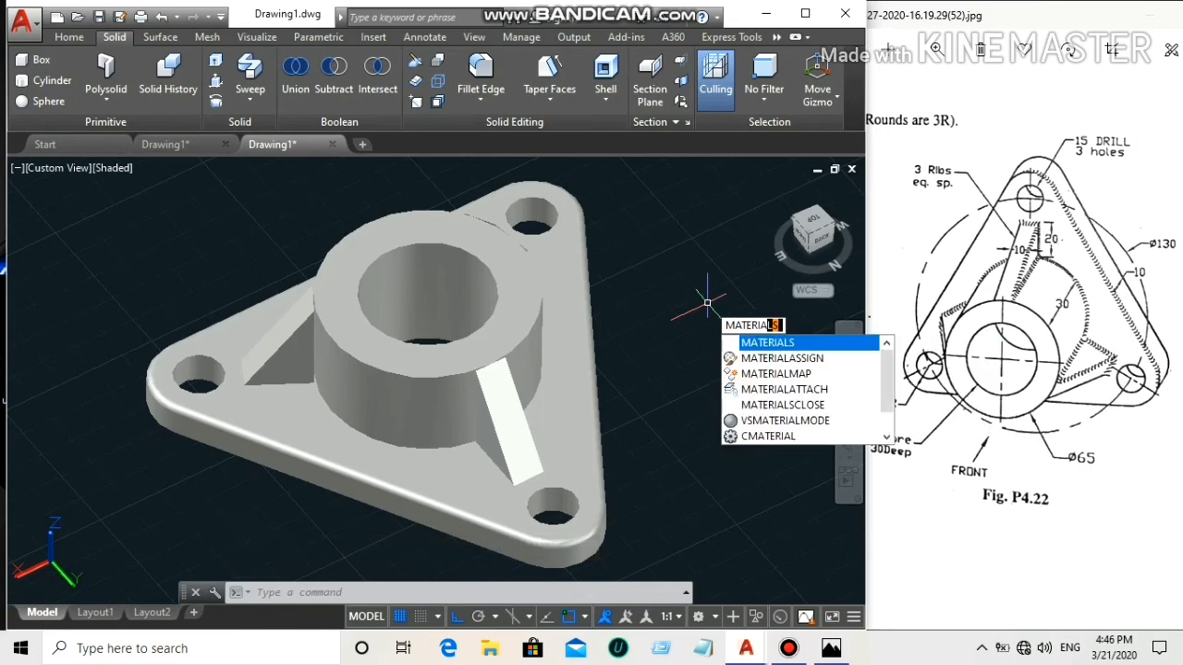
{"action": "type", "text": "L"}
{"action": "key", "text": "Return"}
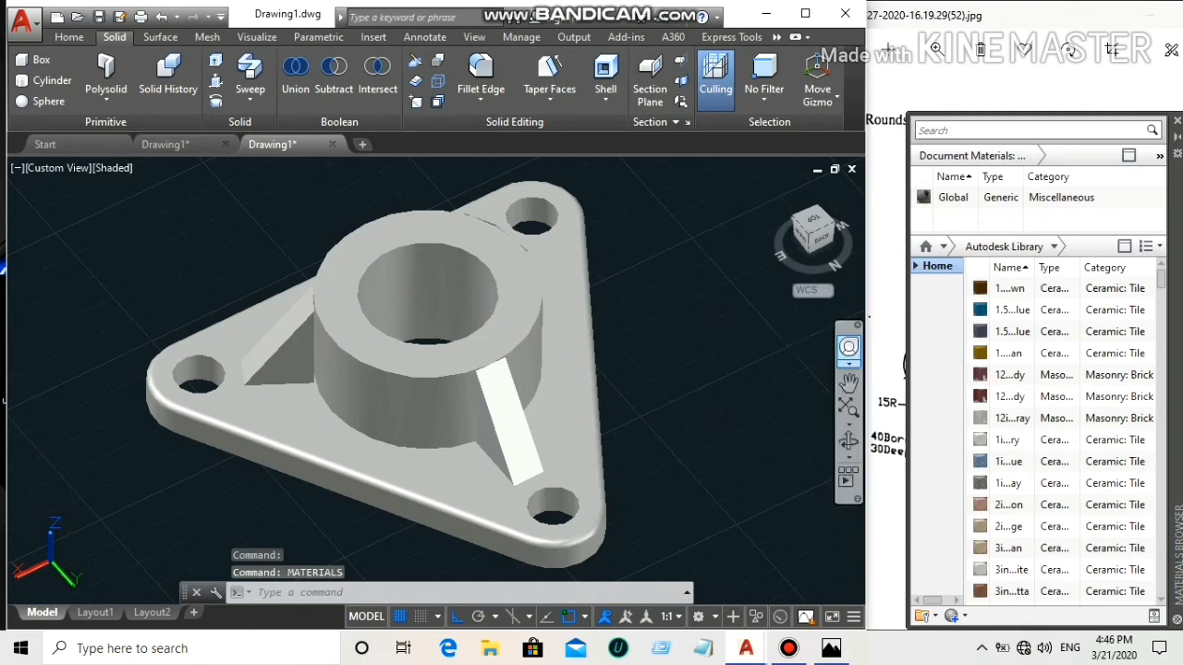
Find the blue Wall Paint: Glossy material in the Autodesk Library and apply it to the united base plate and boss
{"action": "scroll", "coordinate": [1062, 407], "scroll_direction": "down", "scroll_amount": 3}
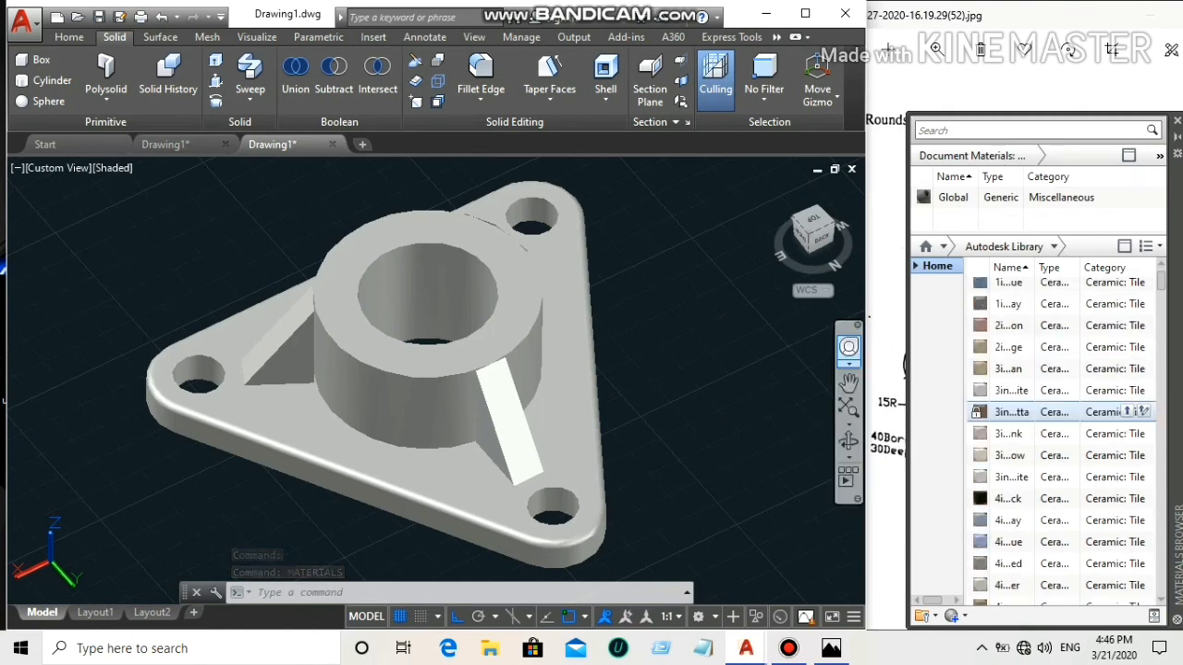
{"action": "scroll", "coordinate": [1063, 412], "scroll_direction": "down", "scroll_amount": 20}
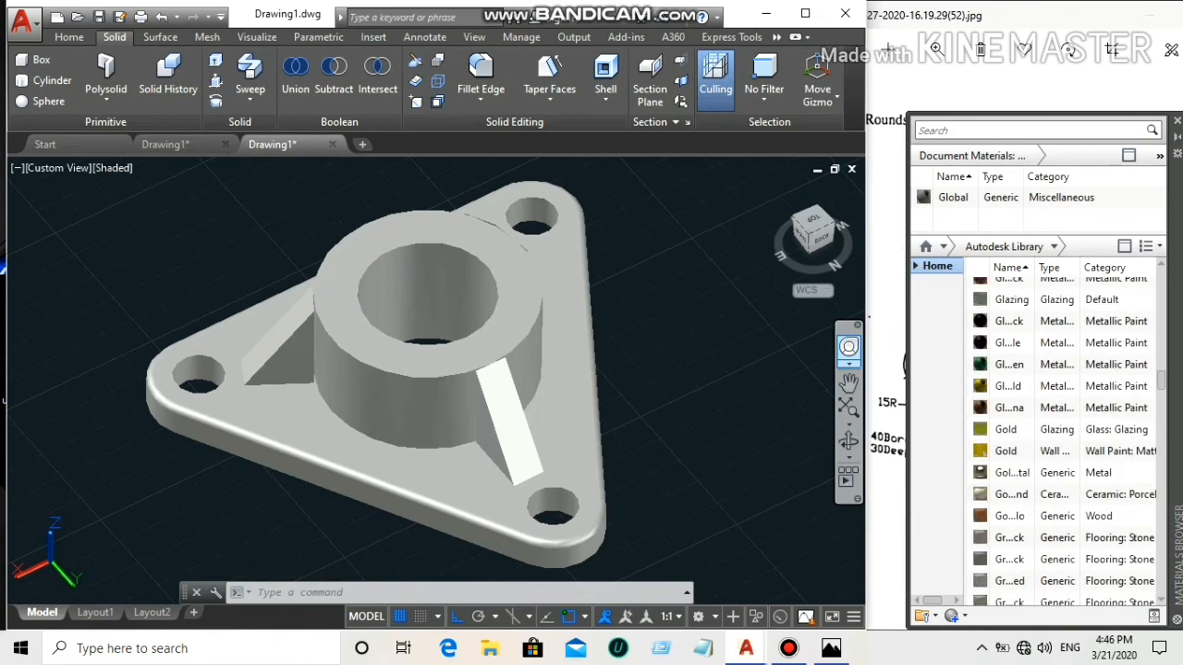
{"action": "scroll", "coordinate": [1062, 412], "scroll_direction": "down", "scroll_amount": 15}
{"action": "scroll", "coordinate": [1062, 413], "scroll_direction": "up", "scroll_amount": 20}
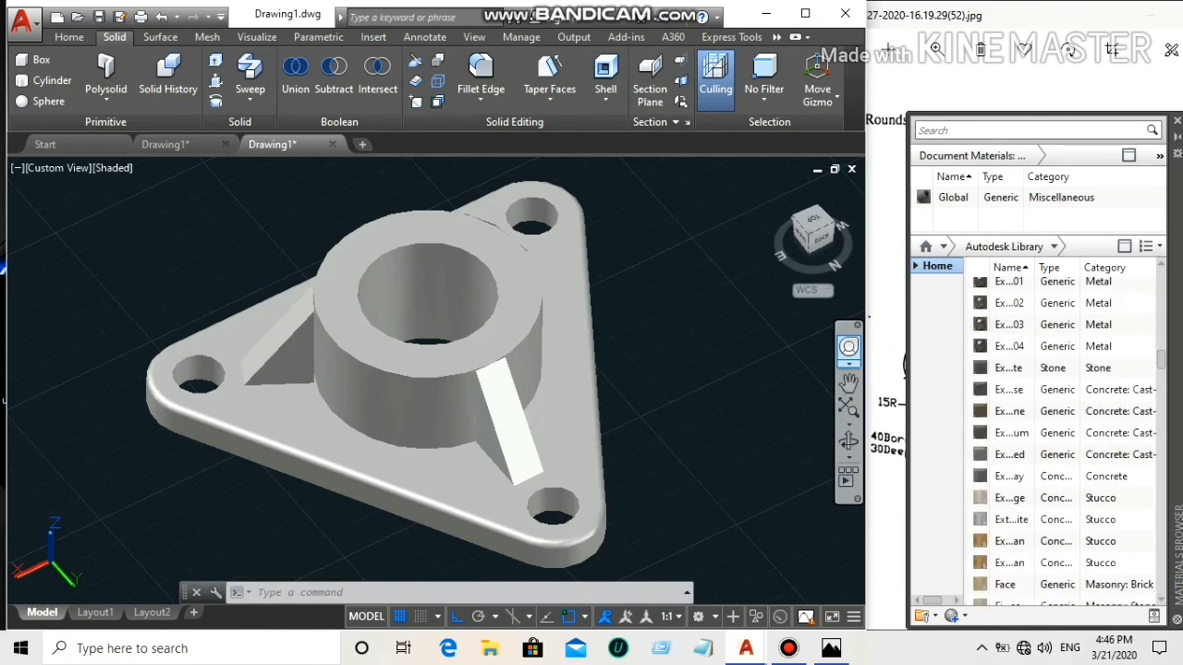
{"action": "scroll", "coordinate": [1063, 412], "scroll_direction": "up", "scroll_amount": 2}
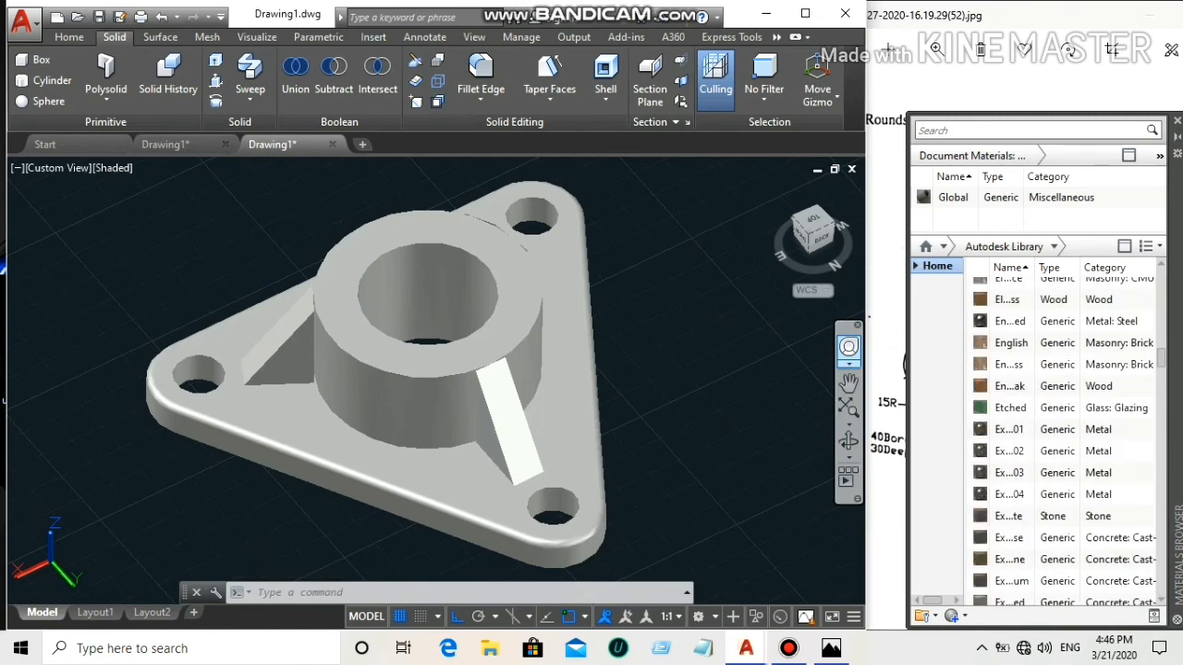
{"action": "left_click_drag", "start_coordinate": [1160, 358], "coordinate": [1160, 314]}
{"action": "left_click", "coordinate": [981, 284]}
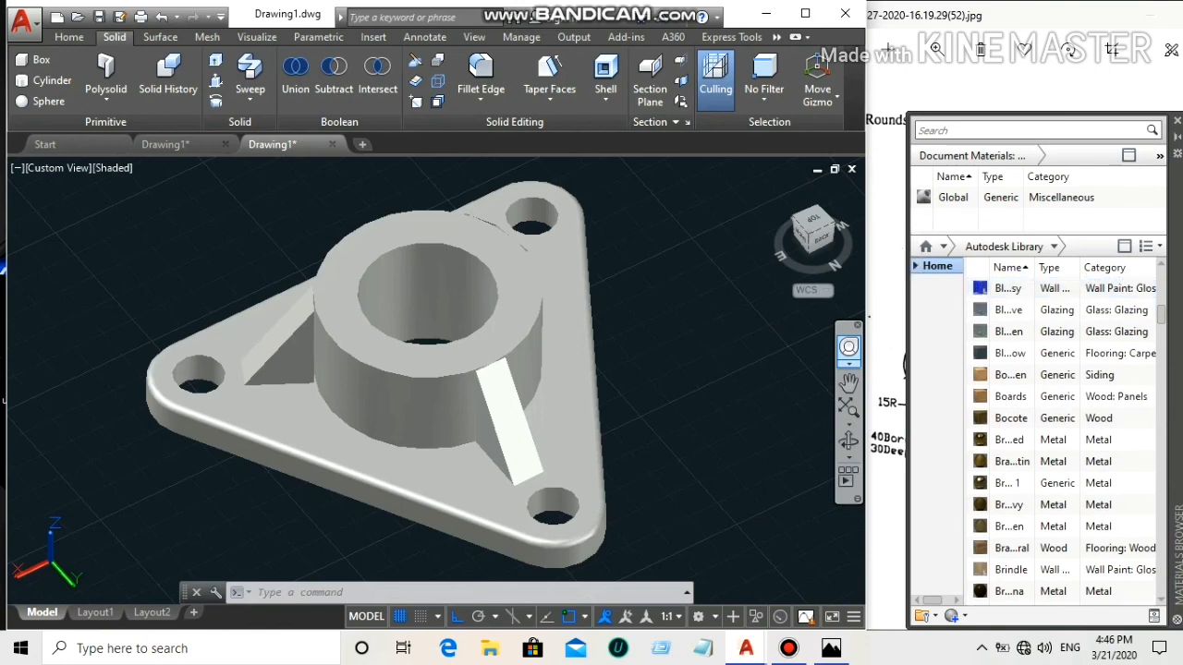
{"action": "left_click_drag", "start_coordinate": [1007, 288], "coordinate": [503, 399]}
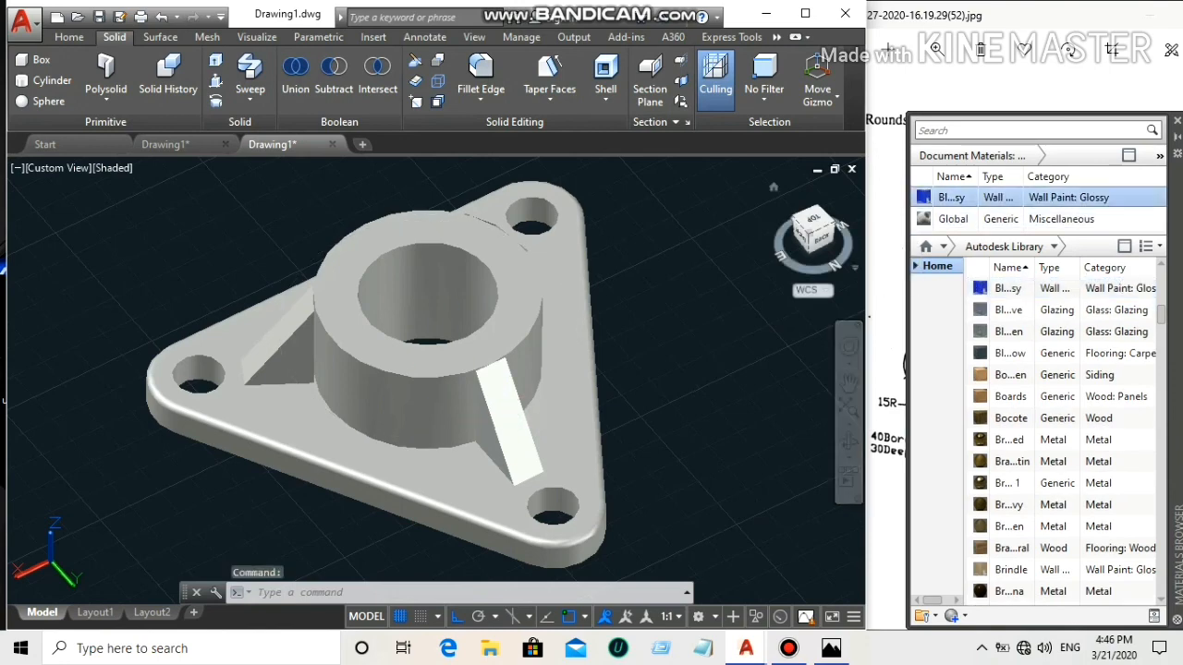
{"action": "left_click_drag", "start_coordinate": [952, 197], "coordinate": [559, 393]}
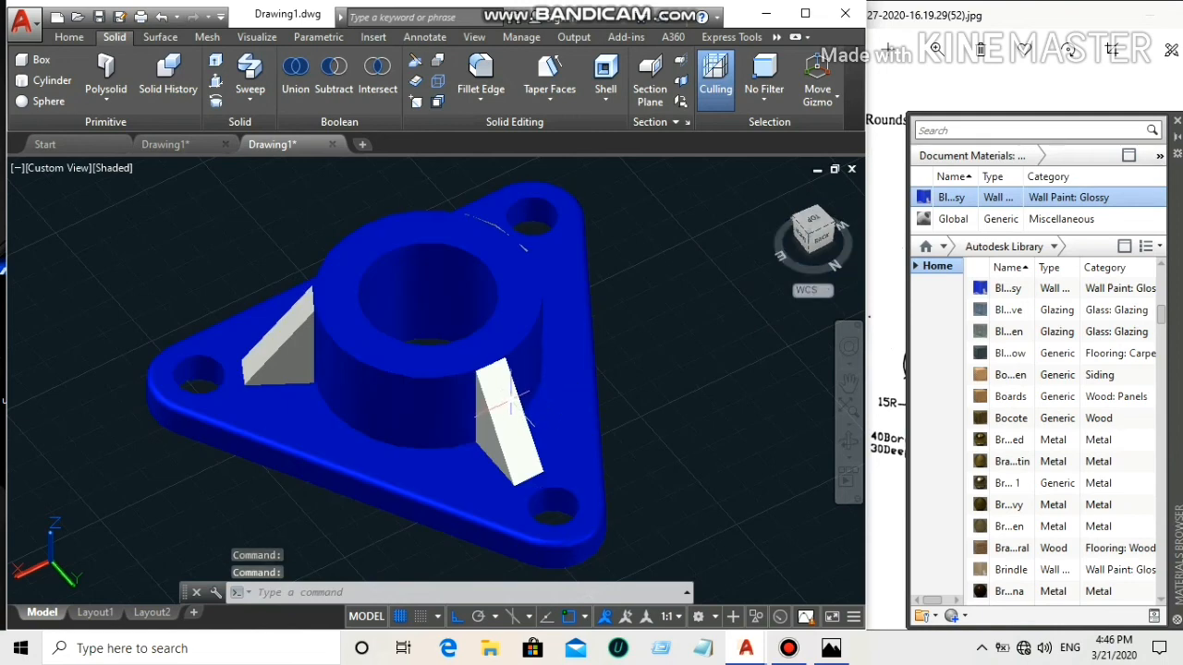
Browse further through the Autodesk Library materials, past the metals, woods and glass
{"action": "scroll", "coordinate": [1063, 444], "scroll_direction": "down", "scroll_amount": 10}
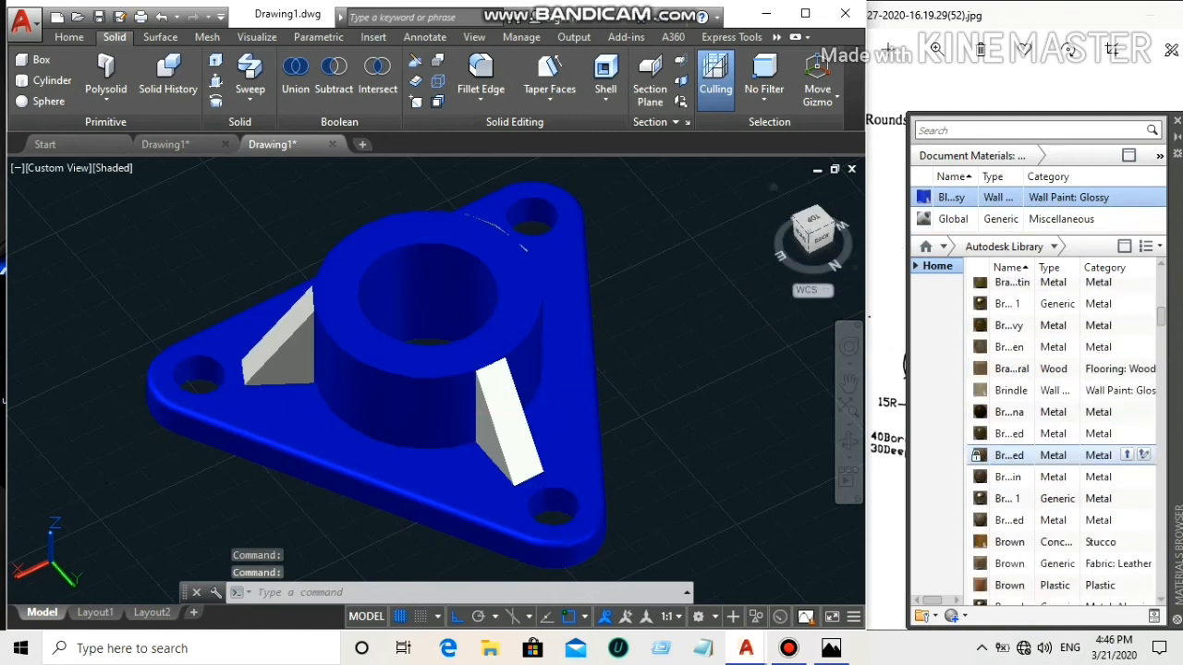
{"action": "scroll", "coordinate": [1062, 430], "scroll_direction": "down", "scroll_amount": 10}
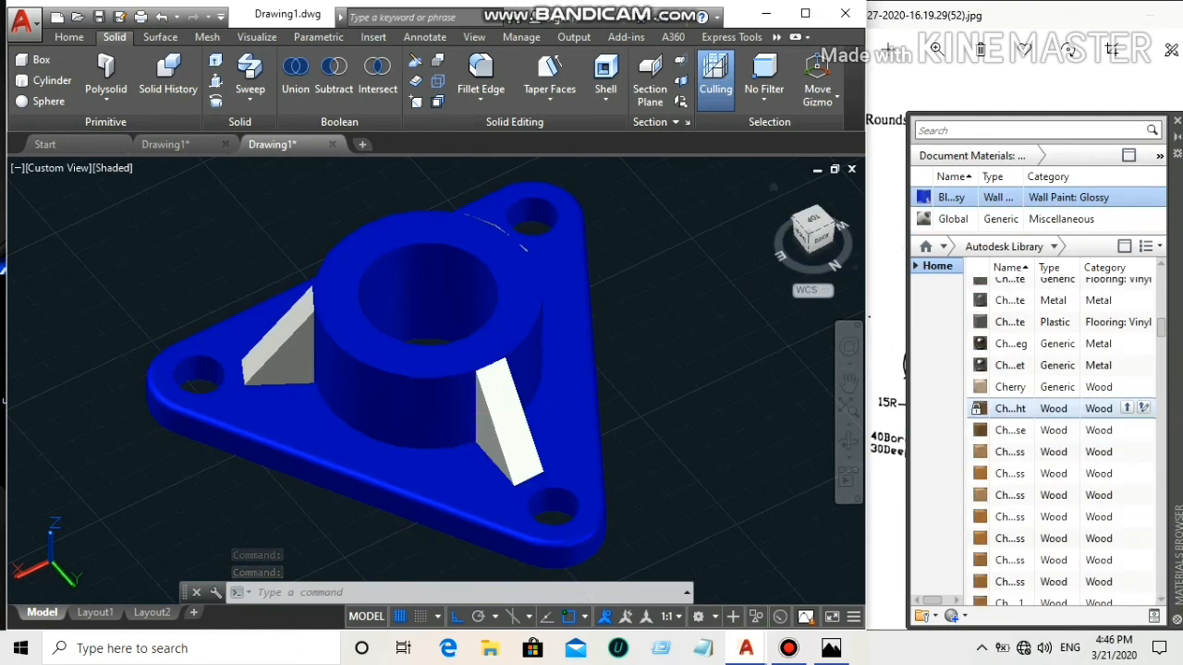
{"action": "scroll", "coordinate": [1063, 425], "scroll_direction": "down", "scroll_amount": 6}
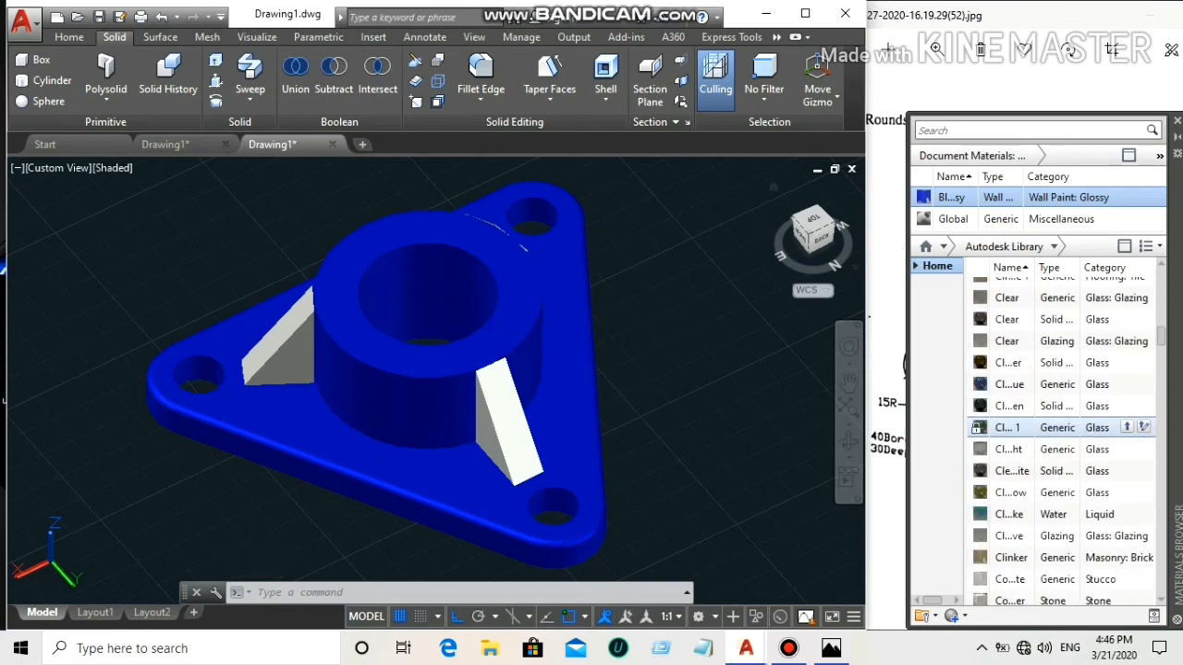
{"action": "scroll", "coordinate": [1063, 426], "scroll_direction": "down", "scroll_amount": 6}
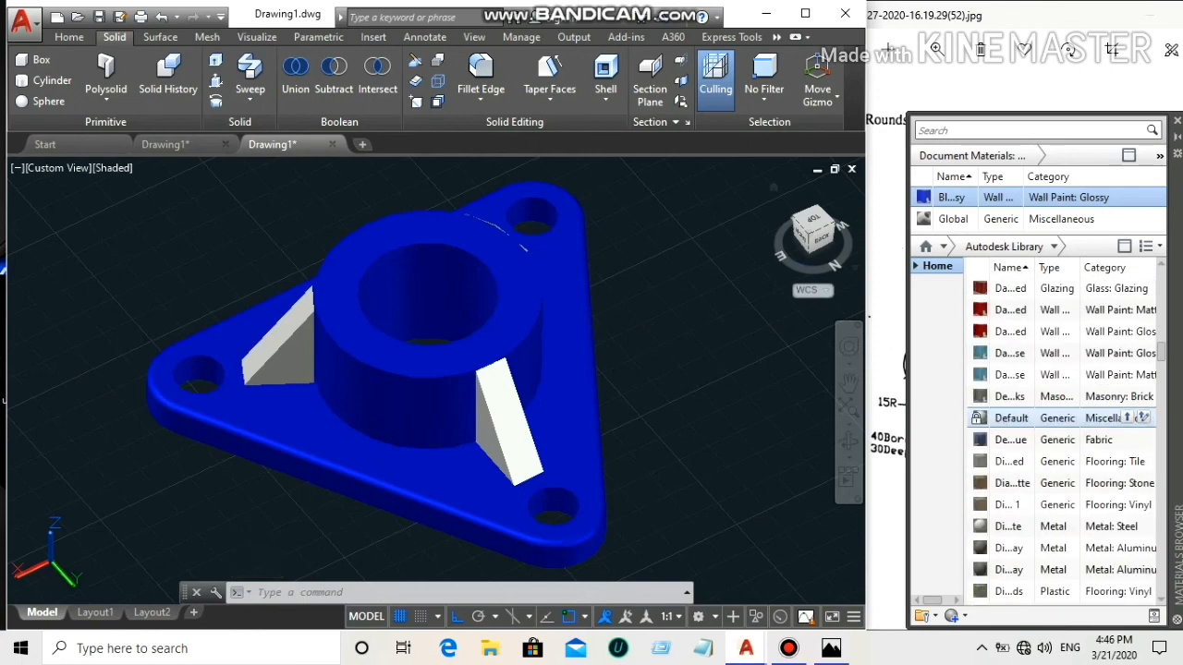
{"action": "scroll", "coordinate": [1063, 420], "scroll_direction": "up", "scroll_amount": 1}
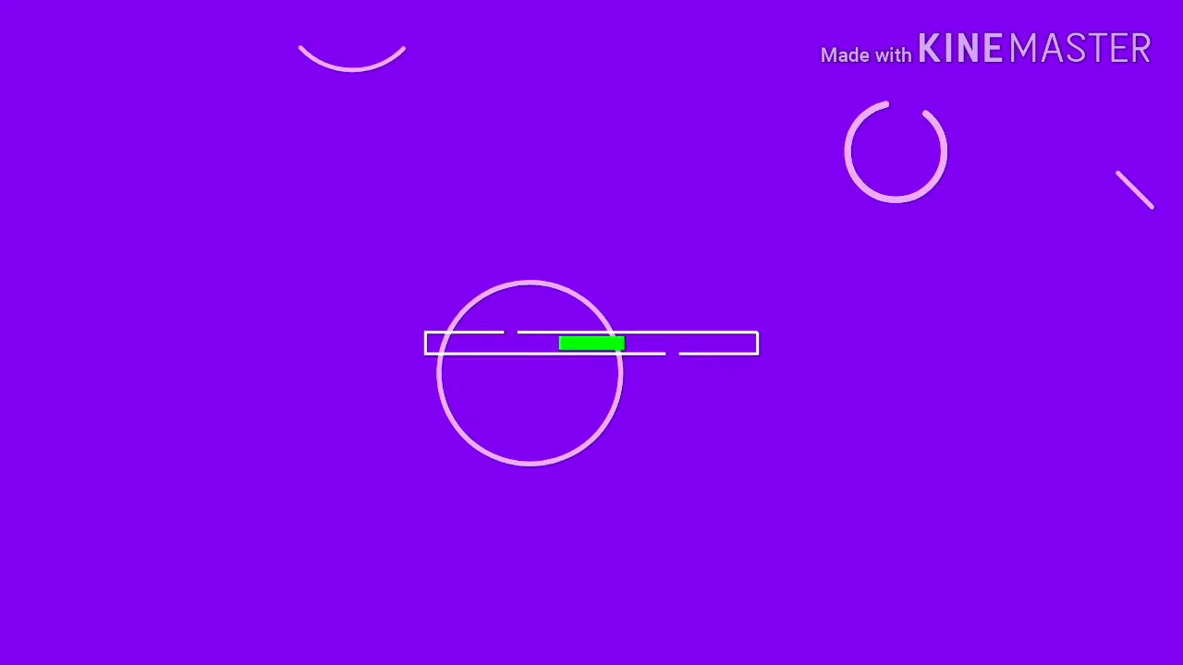